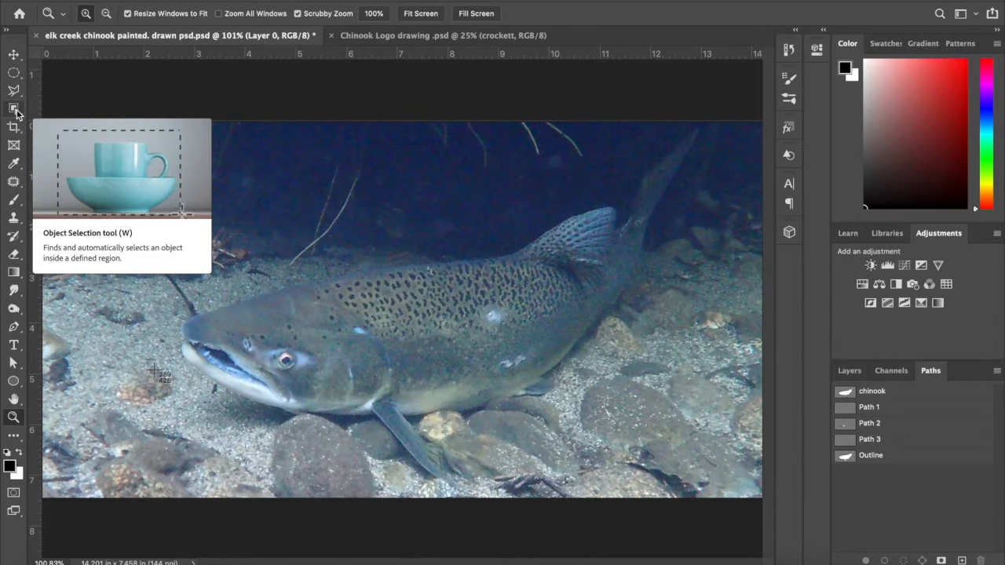
- Select the whole salmon with the Object Selection tool by framing it with a rectangular region
left_click(14, 109)
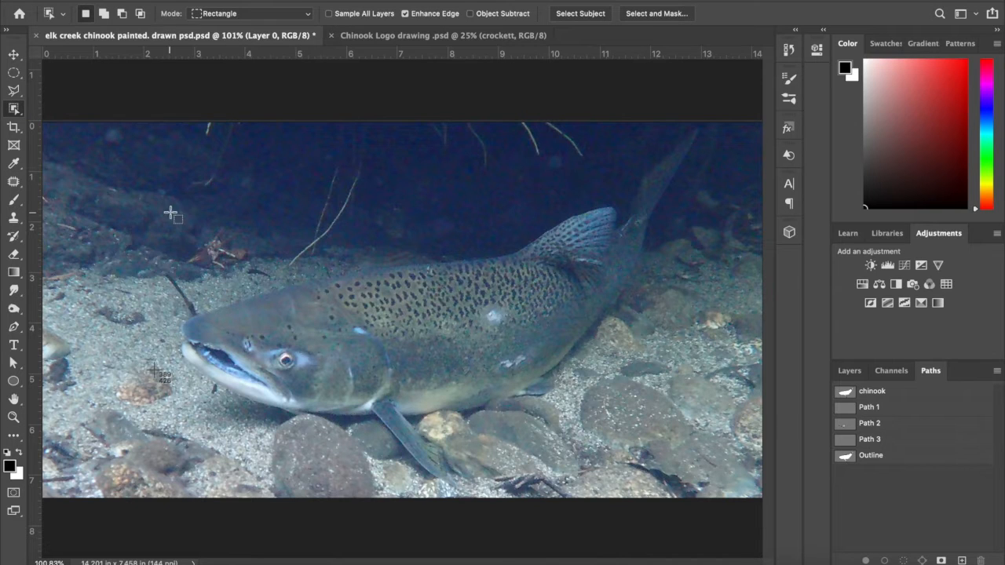
left_click_drag(120, 131, 738, 477)
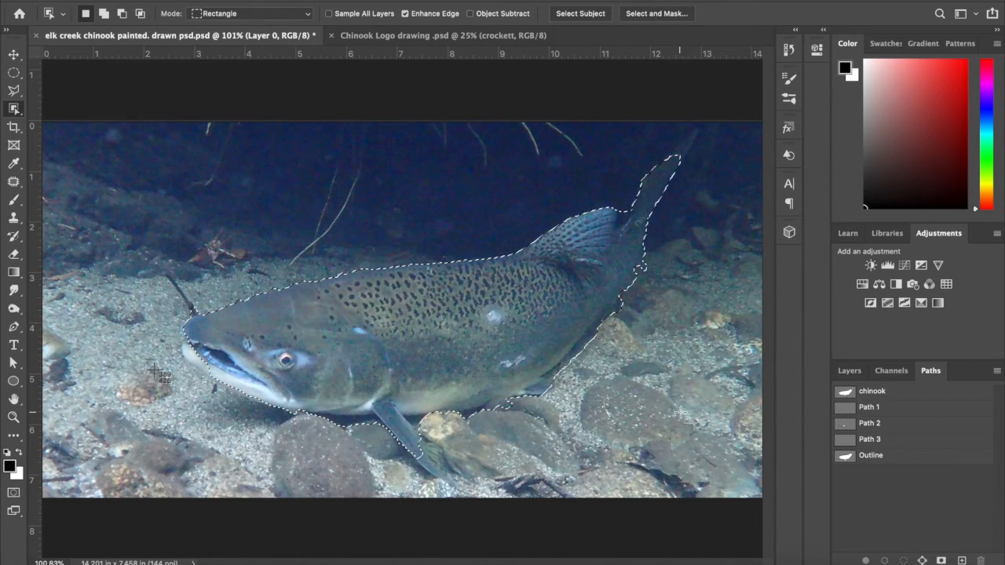
- Examine the selection edge at close range along the salmon's back, dorsal fin and tail
key("ctrl+plus")
key("ctrl+plus")
key("ctrl+plus")
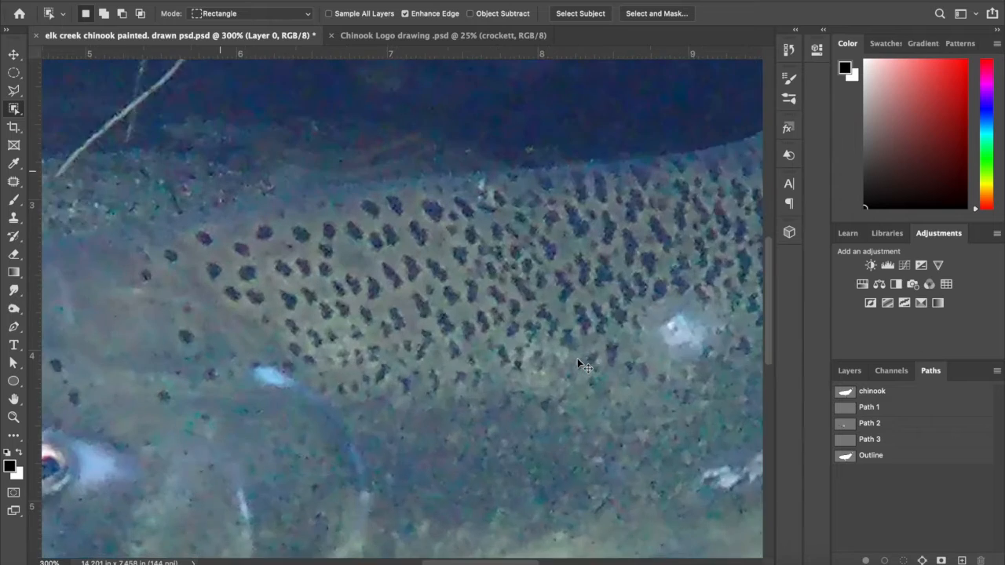
scroll(471, 164, "right", 5)
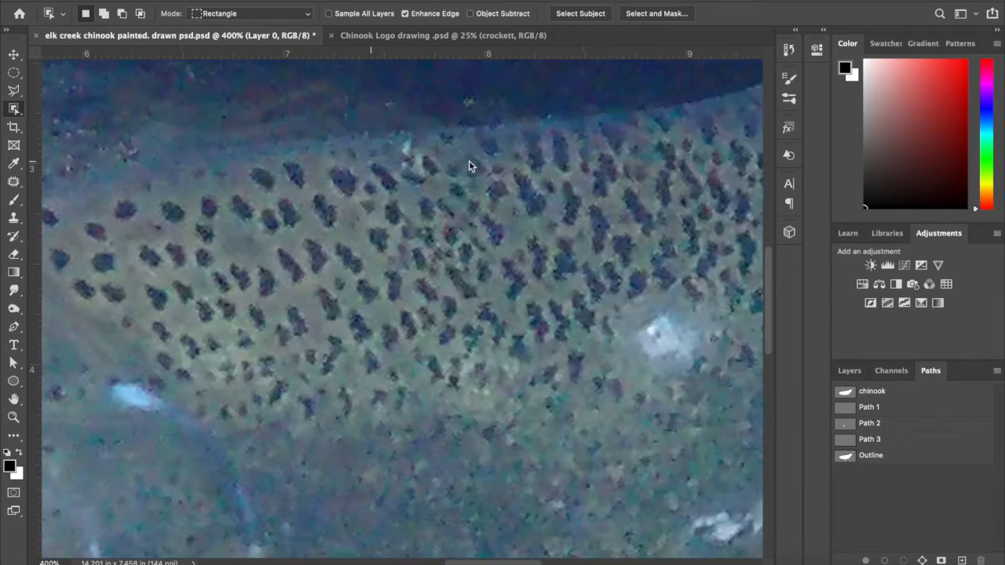
scroll(702, 88, "right", 10)
scroll(701, 88, "up", 5)
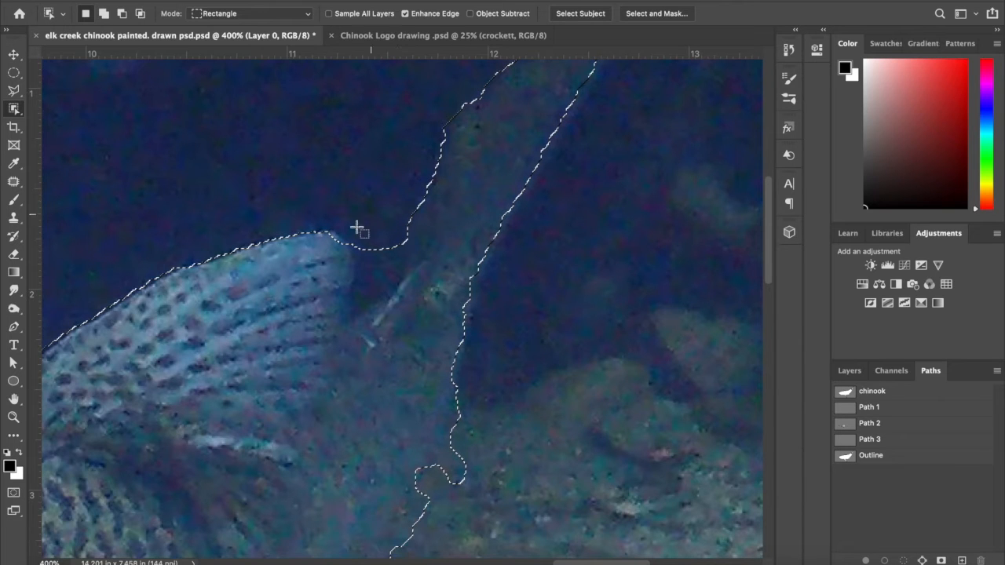
scroll(402, 269, "left", 6)
scroll(402, 268, "down", 2)
scroll(422, 269, "left", 15)
scroll(422, 268, "down", 7)
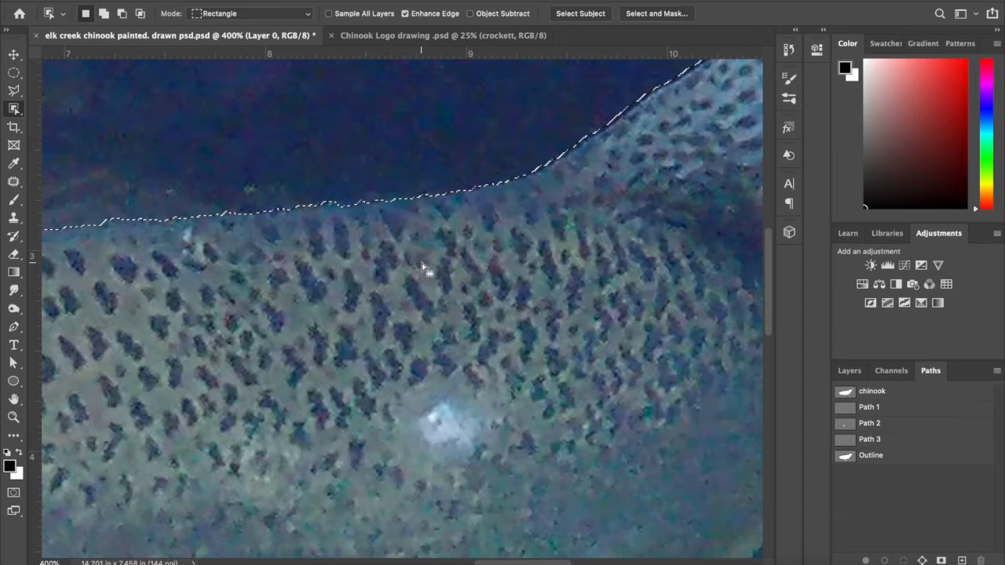
key("ctrl+0")
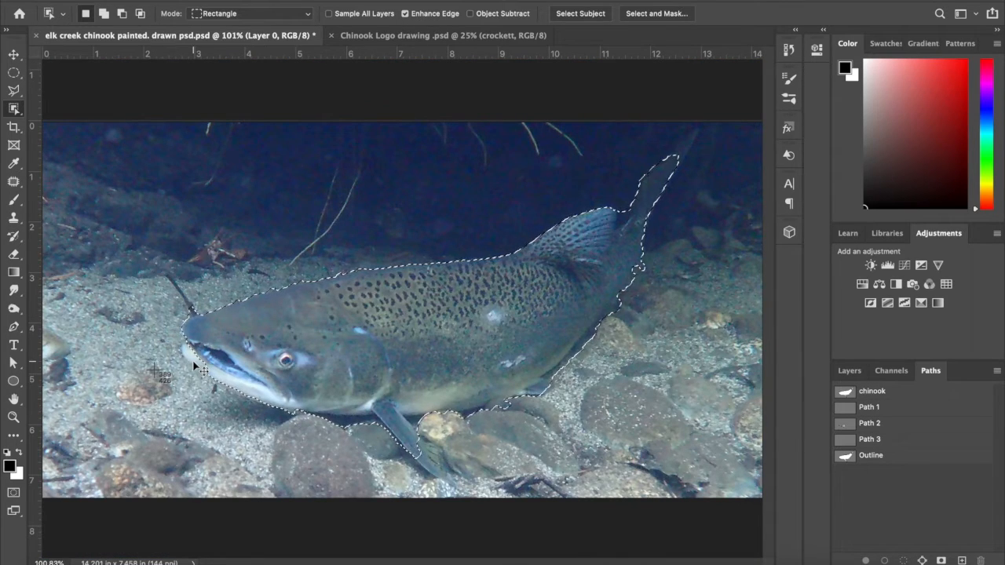
- Inspect the selection edge around the salmon's jaw, snout and head, and clear the selection
key("ctrl+plus")
key("ctrl+plus")
key("ctrl+plus")
scroll(193, 362, "left", 8)
scroll(193, 362, "down", 3)
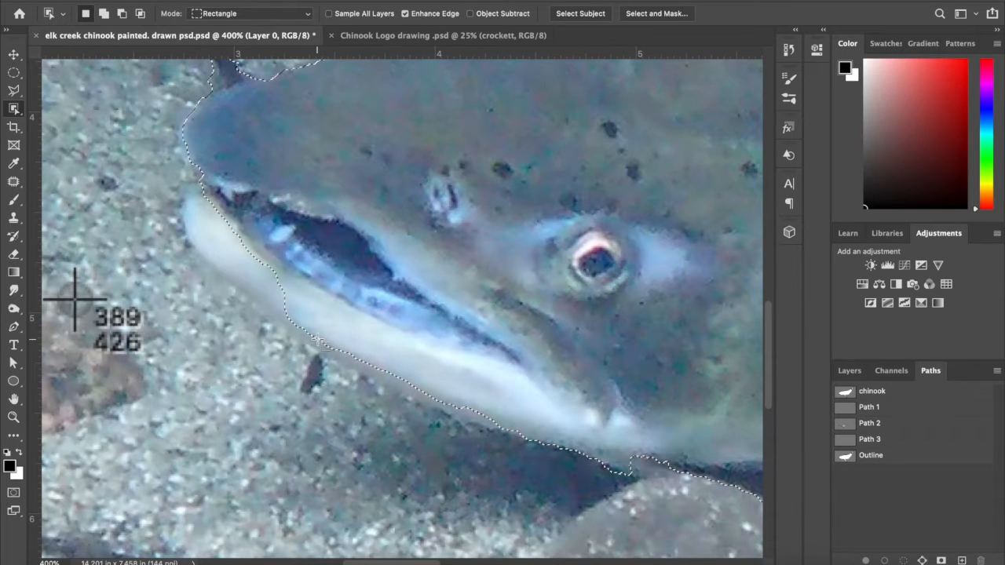
scroll(283, 226, "up", 4)
scroll(282, 227, "right", 6)
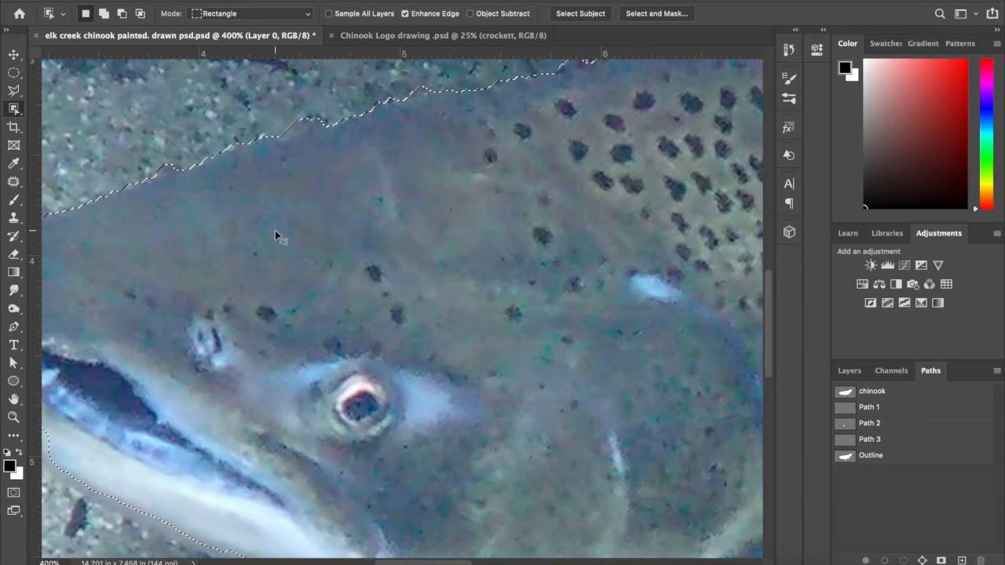
key("super+0")
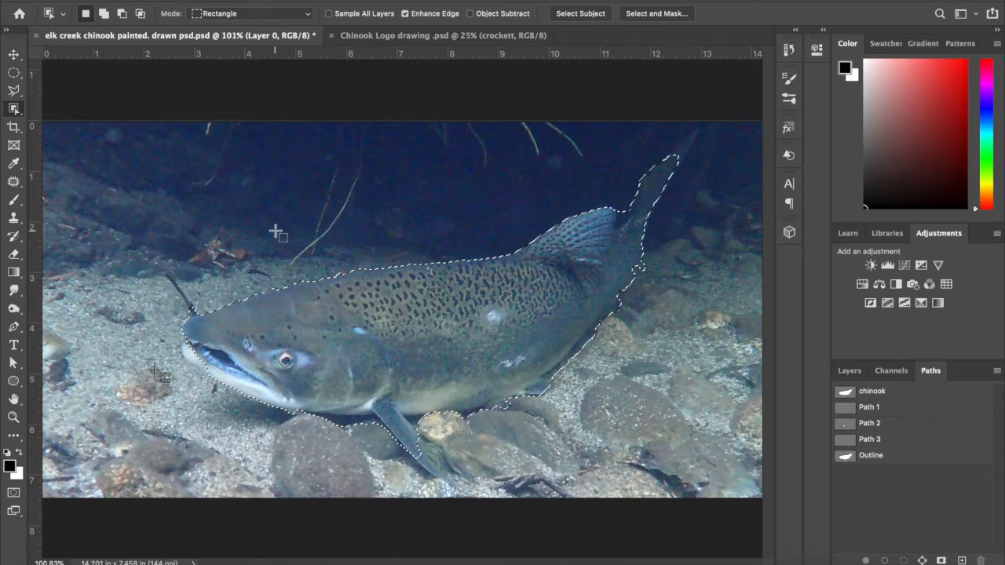
key("ctrl+d")
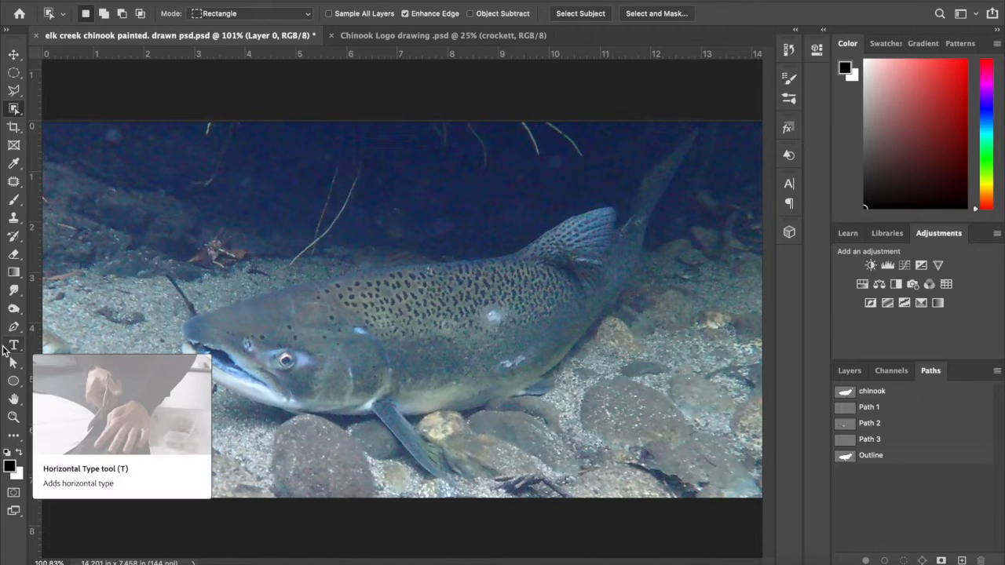
- Start a Pen tool path at the front of the salmon's mouth and curve it around the snout tip onto its upper edge
key("p")
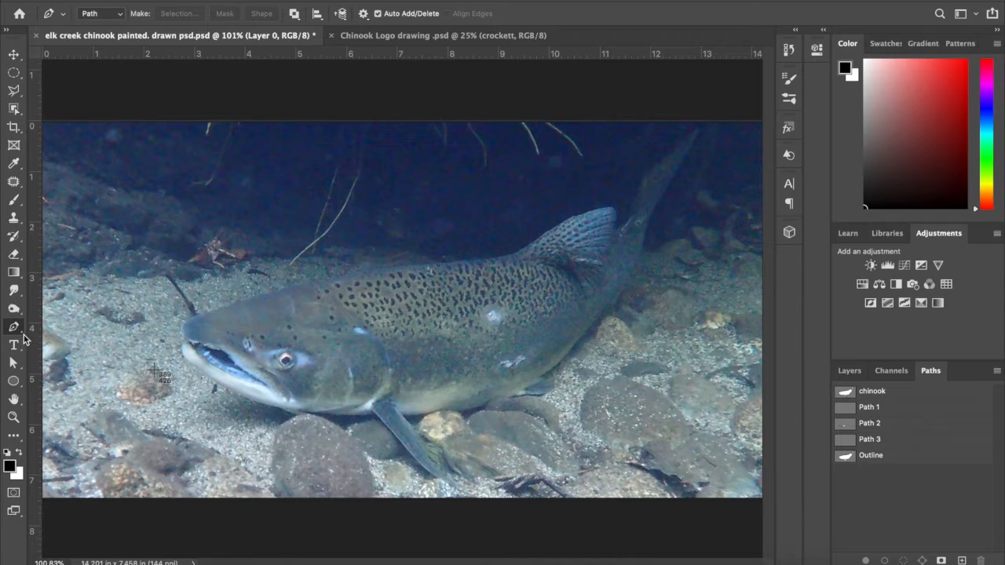
right_click(14, 328)
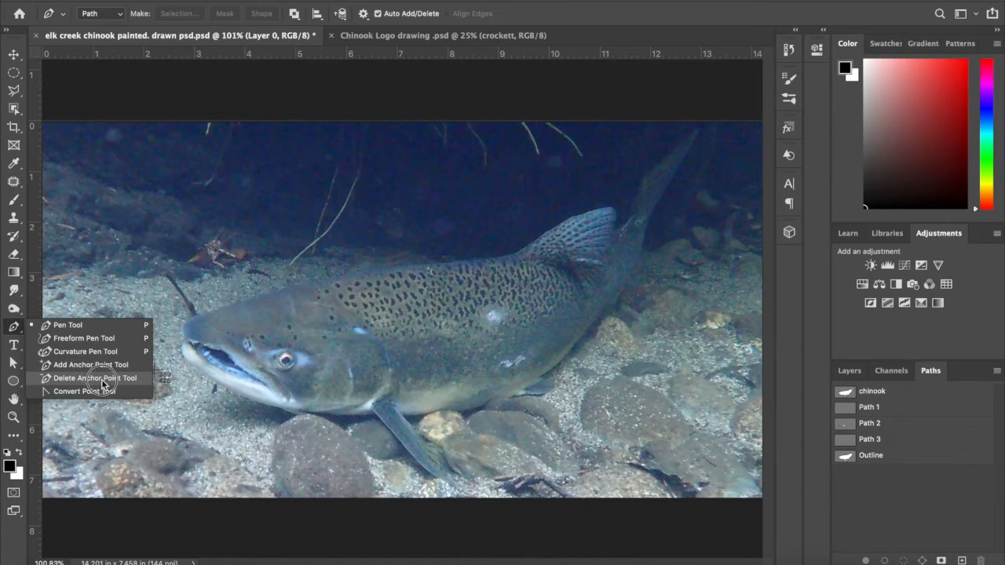
left_click(67, 325)
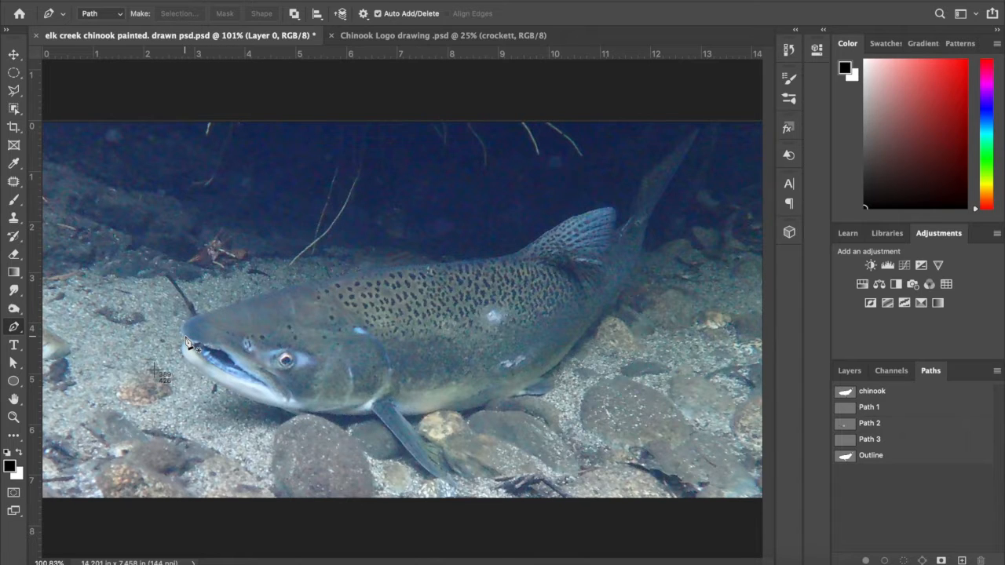
key("super+plus")
key("super+plus")
key("super+plus")
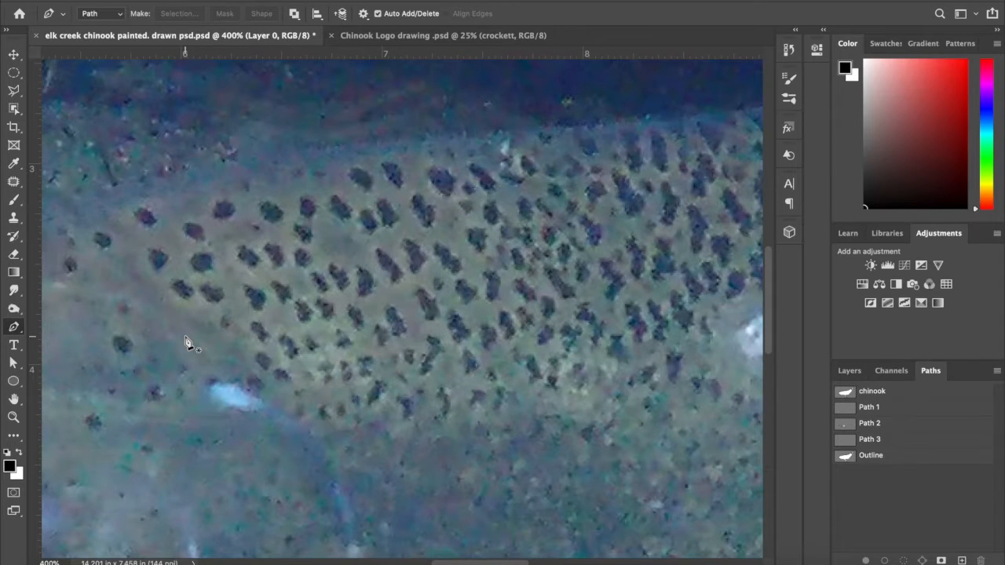
scroll(186, 342, "left", 10)
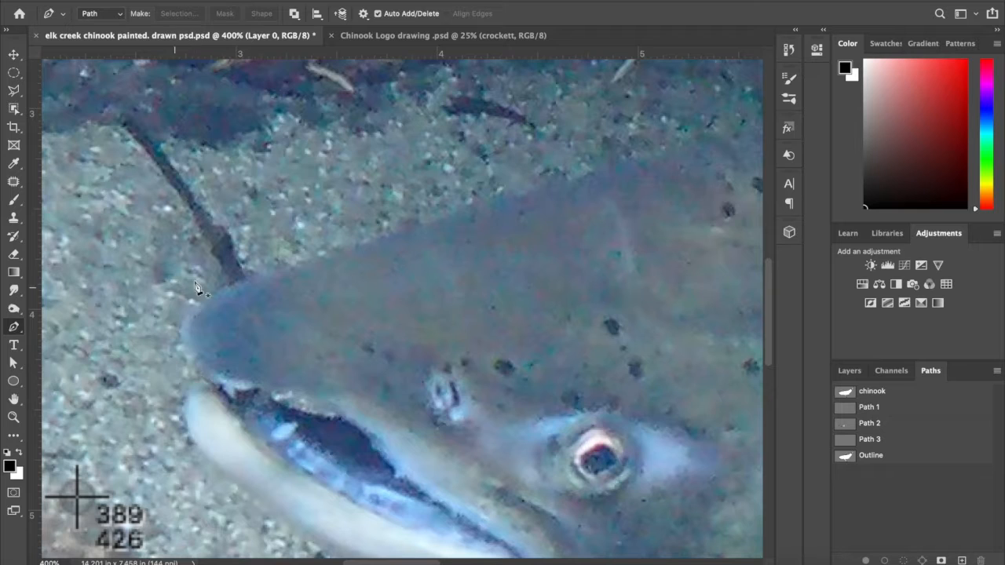
left_click(194, 369)
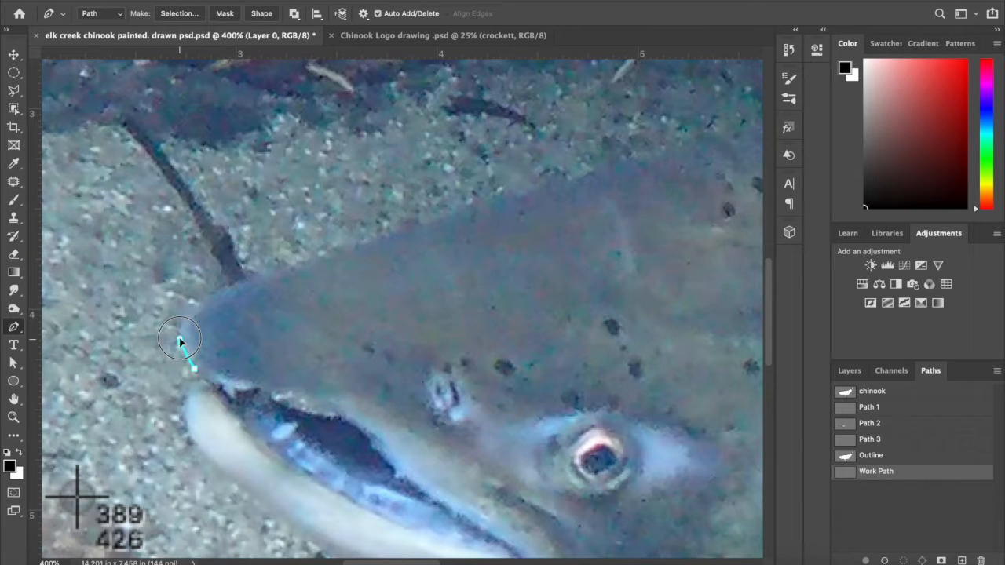
left_click_drag(179, 341, 179, 327)
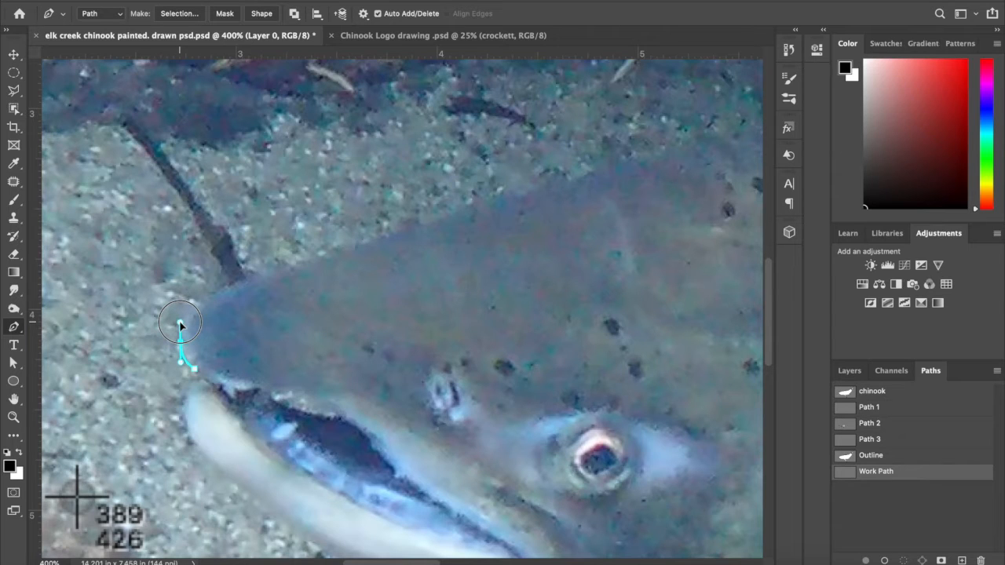
mouse_move(179, 323)
left_mouse_down()
mouse_move(151, 333)
mouse_move(174, 305)
mouse_move(194, 303)
mouse_move(176, 312)
mouse_move(180, 324)
mouse_move(180, 270)
mouse_move(180, 321)
left_mouse_up()
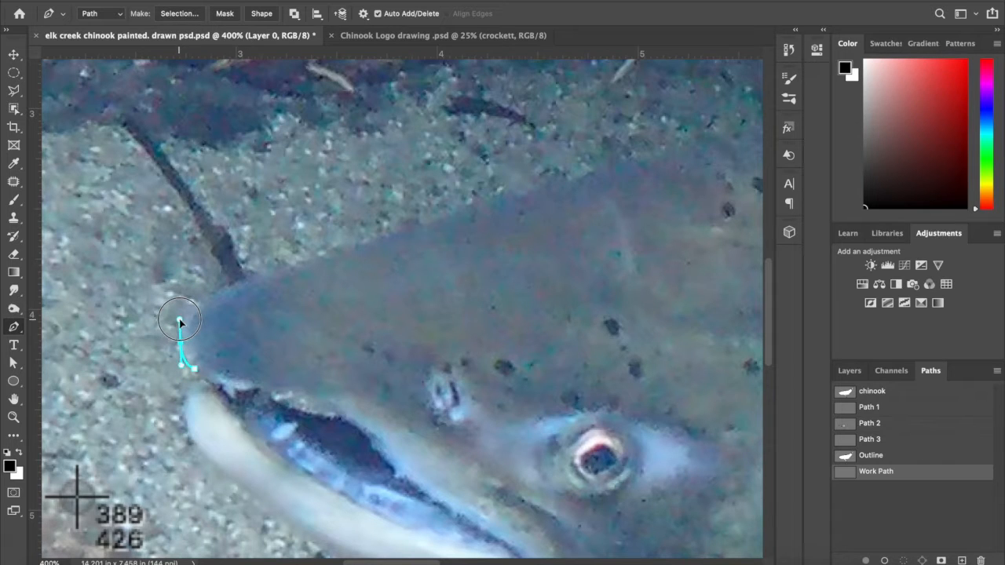
left_click_drag(180, 321, 179, 321)
left_click_drag(227, 292, 252, 280)
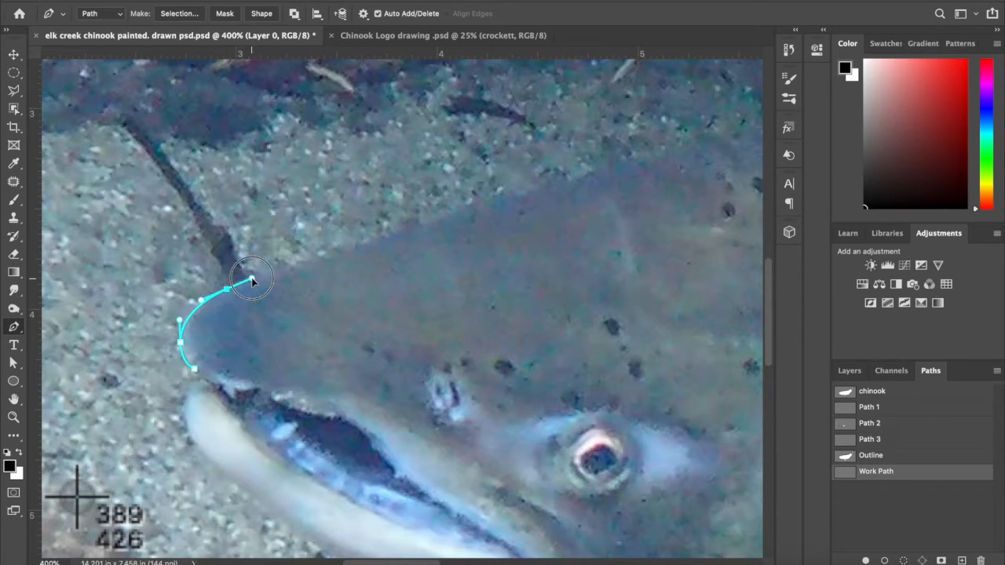
mouse_move(252, 280)
left_mouse_down()
mouse_move(241, 251)
mouse_move(261, 273)
left_mouse_up()
- Extend the path with smooth anchor points along the top of the head to the front of the spotted back
left_click_drag(477, 206, 526, 196)
scroll(526, 198, "right", 5)
scroll(524, 200, "right", 8)
scroll(524, 199, "up", 2)
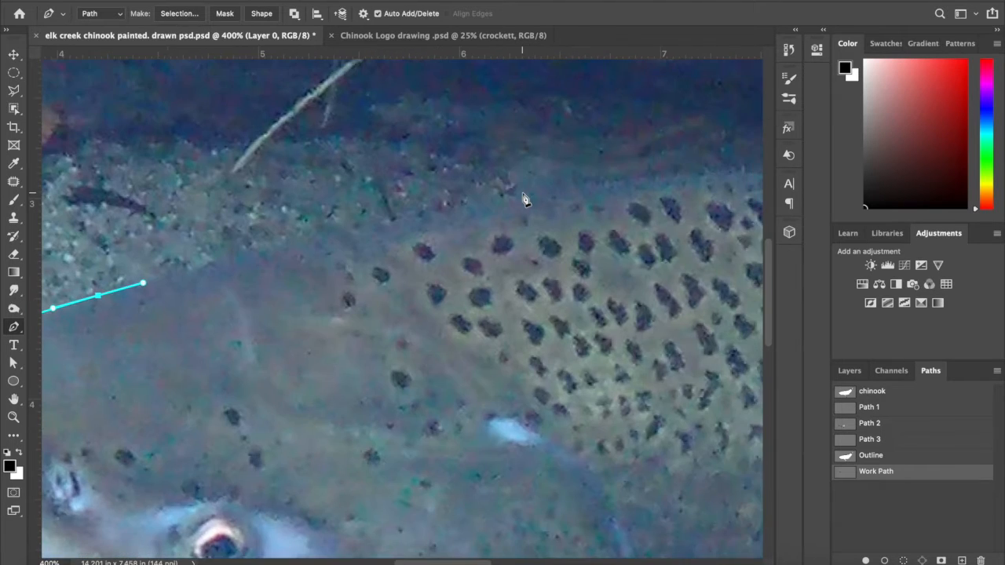
left_click_drag(326, 227, 417, 209)
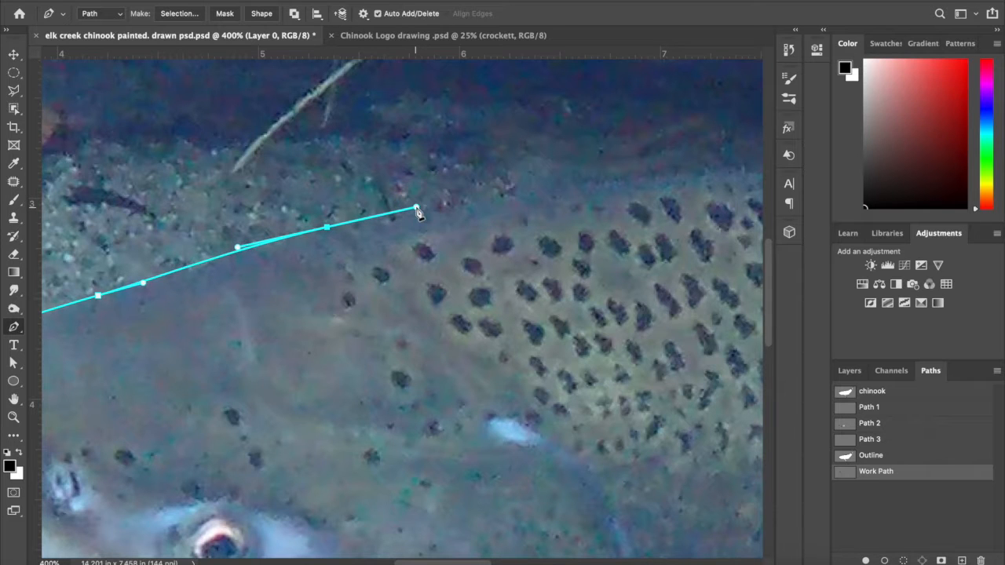
scroll(417, 210, "right", 10)
scroll(417, 210, "up", 3)
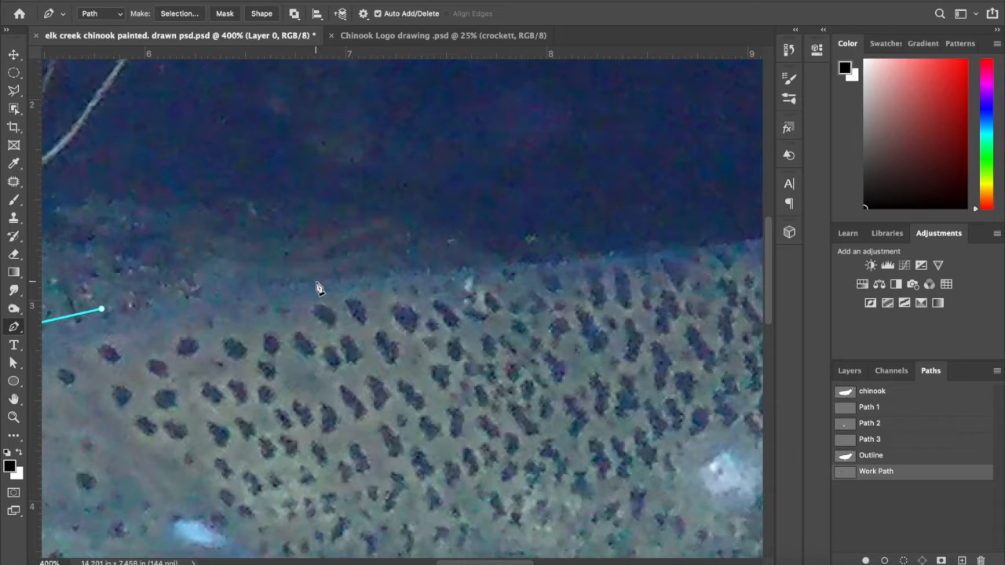
left_click_drag(318, 281, 374, 278)
- Continue the path along the rear part of the back to the base of the dorsal fin
scroll(377, 280, "right", 10)
scroll(377, 280, "up", 3)
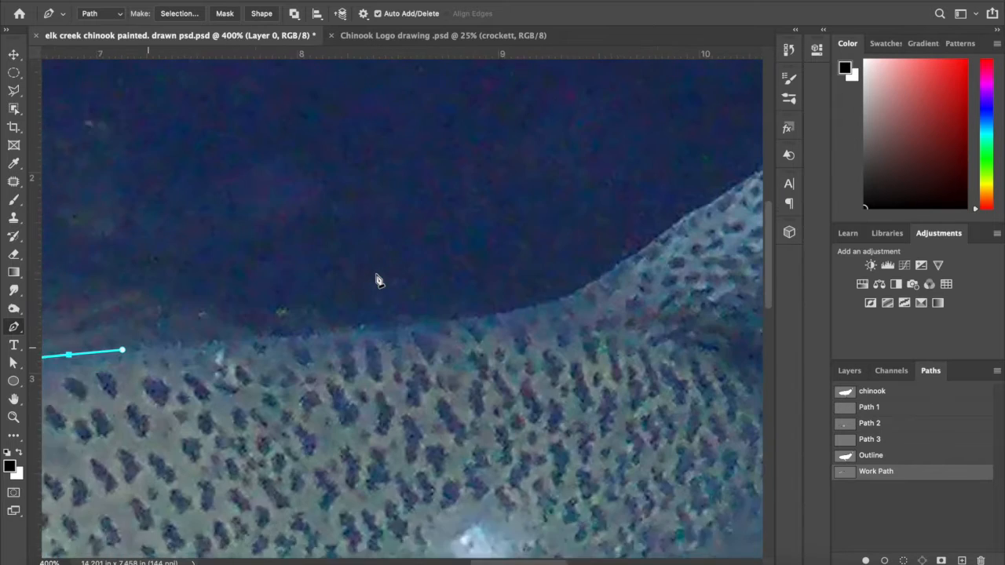
left_click_drag(370, 353, 403, 350)
left_click_drag(497, 329, 514, 321)
scroll(515, 324, "right", 8)
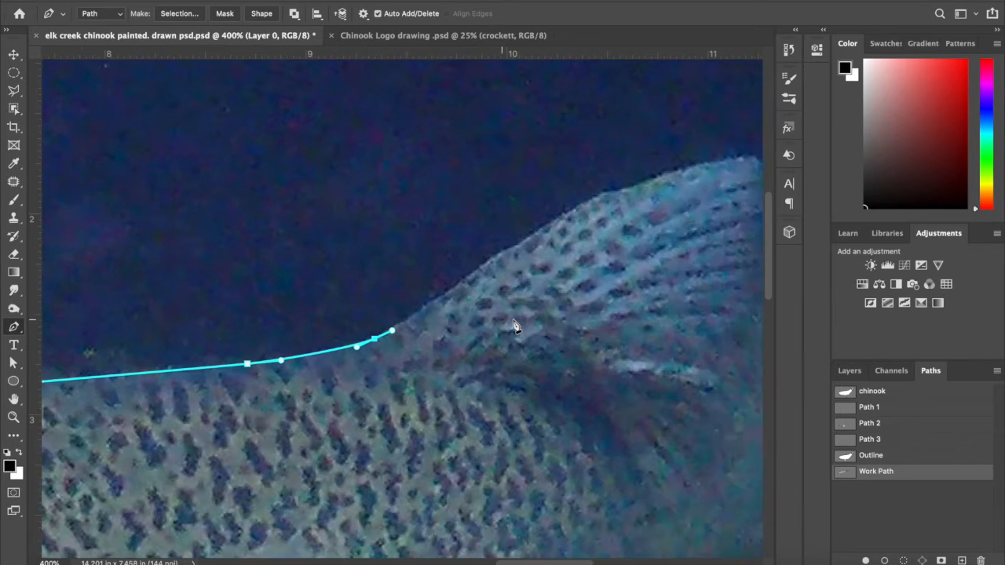
- Trace the path up the dorsal fin's front edge, over its rounded tip and down its rear edge
mouse_move(449, 276)
left_mouse_down()
mouse_move(448, 265)
mouse_move(463, 267)
left_mouse_up()
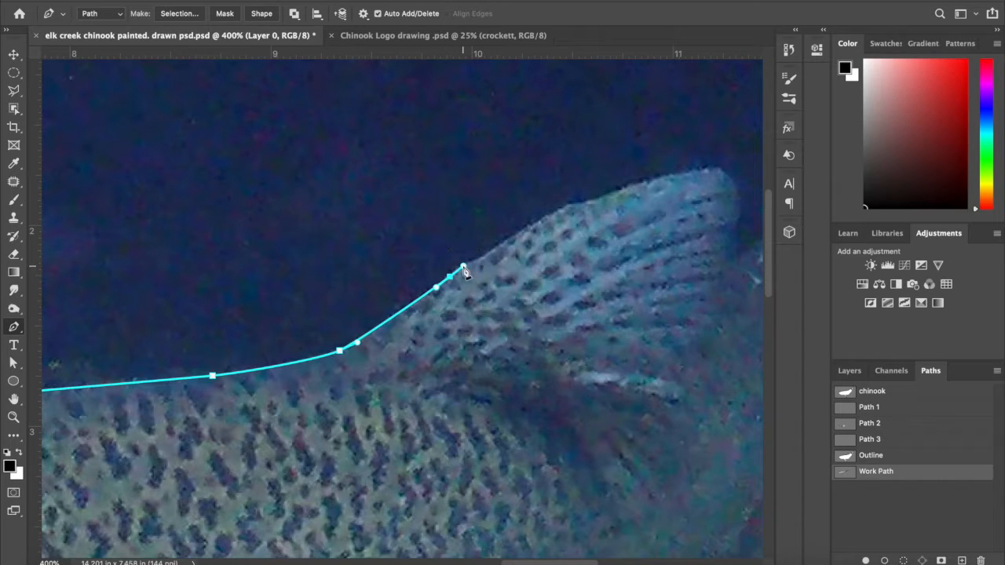
left_click_drag(514, 237, 576, 202)
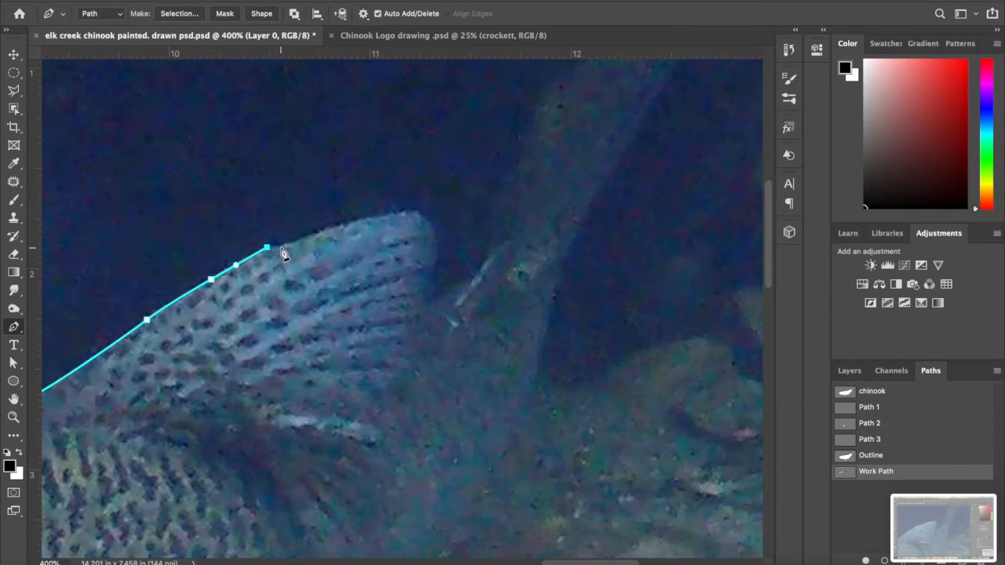
left_click(281, 248)
left_click_drag(396, 212, 433, 292)
key("ctrl+z")
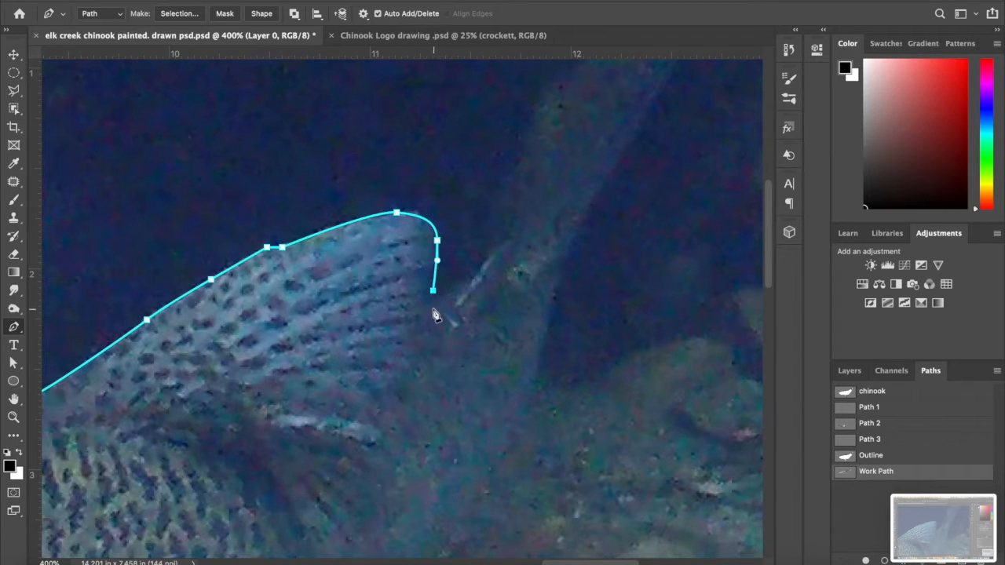
- Carry the path through the notch behind the dorsal fin to the tail's front edge, replacing the misplaced last anchor
left_click(437, 307)
left_click(449, 297)
left_click(439, 306)
mouse_move(439, 306)
left_mouse_down()
mouse_move(443, 316)
mouse_move(440, 304)
left_mouse_up()
left_click_drag(471, 278, 511, 224)
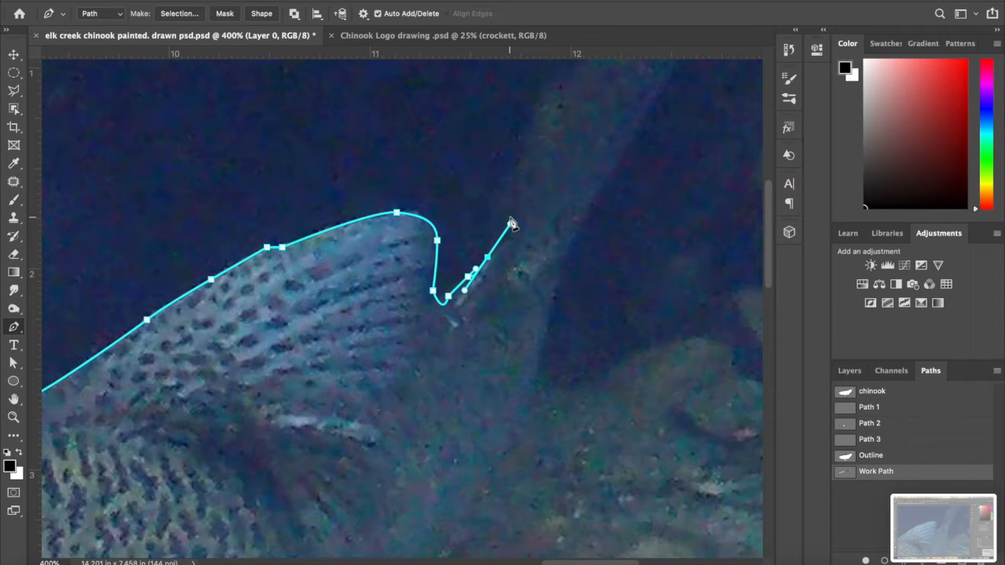
mouse_move(510, 224)
left_mouse_down()
mouse_move(480, 202)
mouse_move(497, 199)
mouse_move(495, 234)
left_mouse_up()
key("ctrl+z")
left_click(491, 243)
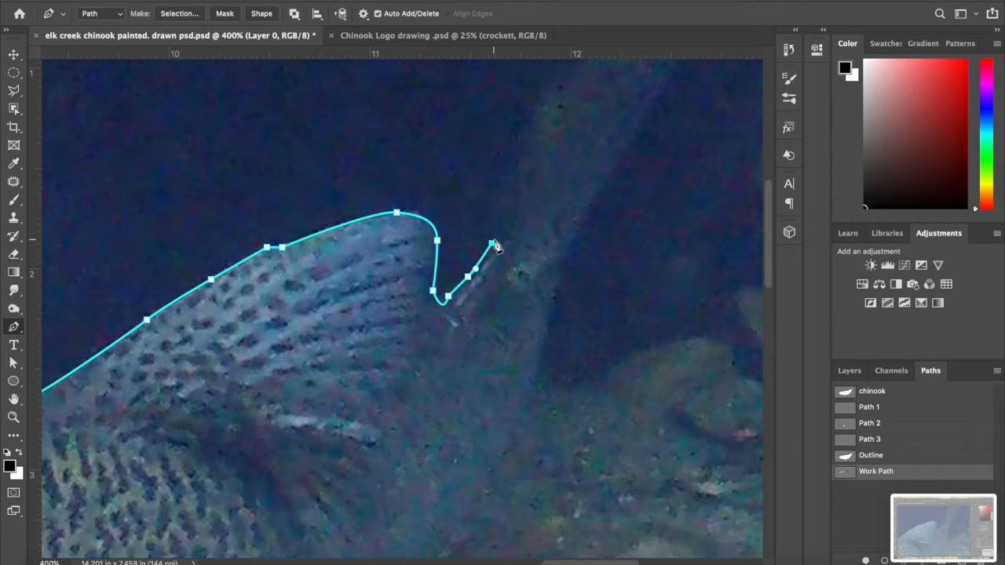
- Continue the path partway up the tail's front edge with curved segments
left_click_drag(493, 246, 494, 215)
mouse_move(494, 216)
left_mouse_down()
mouse_move(484, 212)
mouse_move(496, 212)
mouse_move(486, 214)
mouse_move(493, 228)
mouse_move(514, 210)
mouse_move(482, 203)
left_mouse_up()
left_click(510, 170)
left_click_drag(510, 170, 524, 147)
scroll(524, 147, "up", 5)
scroll(524, 147, "right", 3)
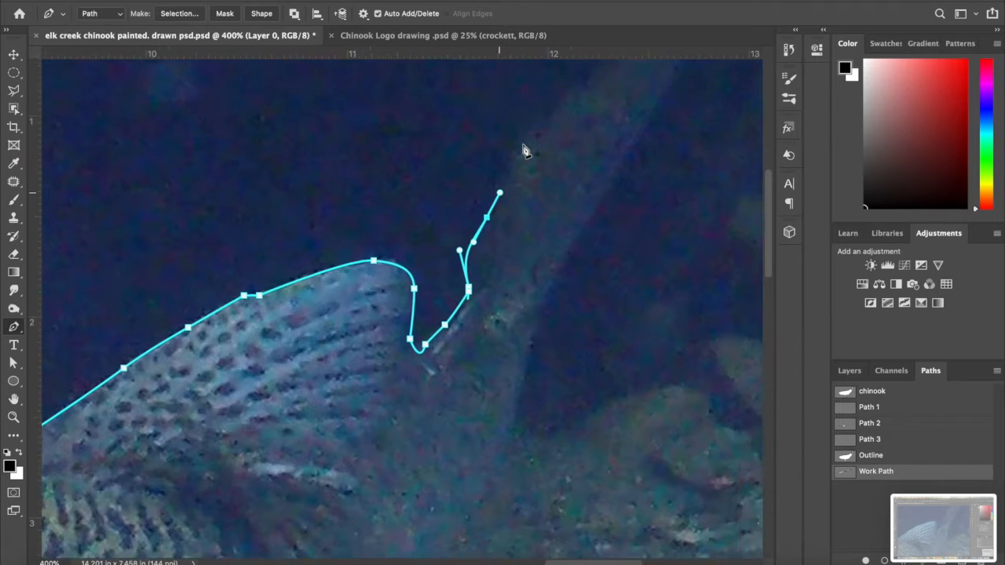
- Trace the path around the upper end of the tail and back down its rear edge
left_click(432, 314)
left_click_drag(434, 318, 628, 162)
left_click(451, 274)
left_click_drag(608, 206, 451, 498)
scroll(451, 500, "down", 10)
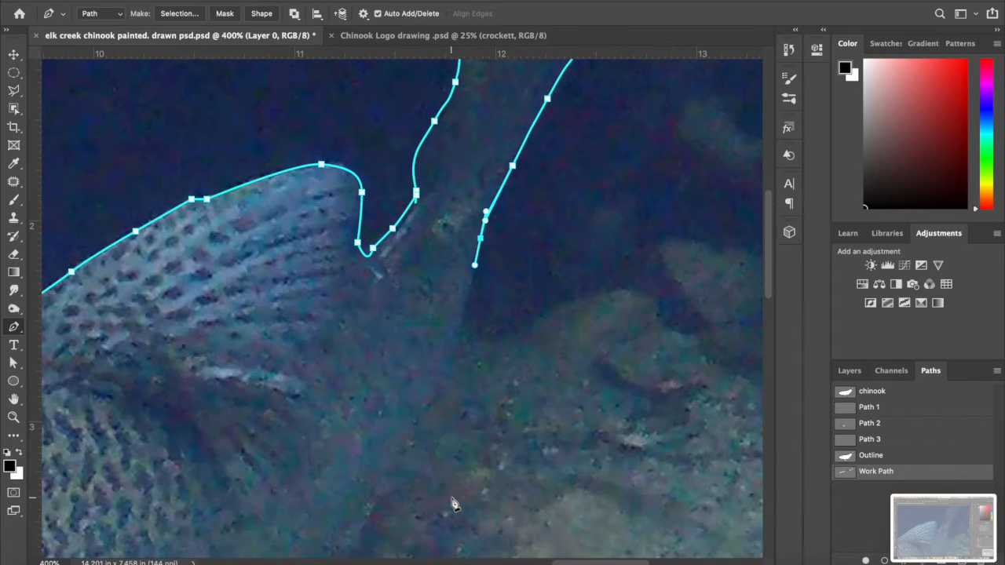
- Extend the path down the tail's rear edge with a smooth anchor point, and undo the extra anchor placed below it
scroll(474, 283, "up", 1)
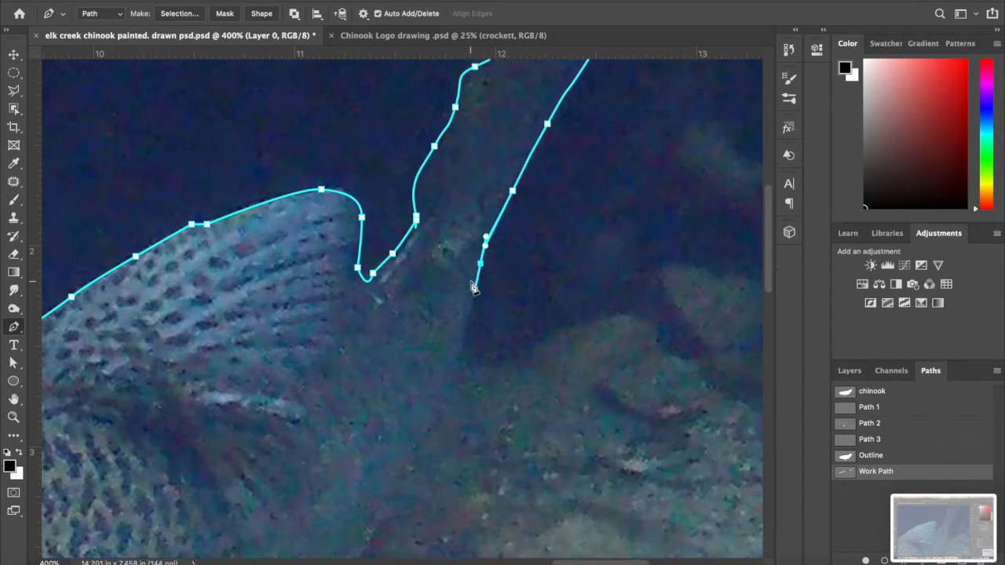
left_click_drag(459, 372, 450, 410)
left_click_drag(424, 442, 405, 495)
scroll(406, 497, "down", 5)
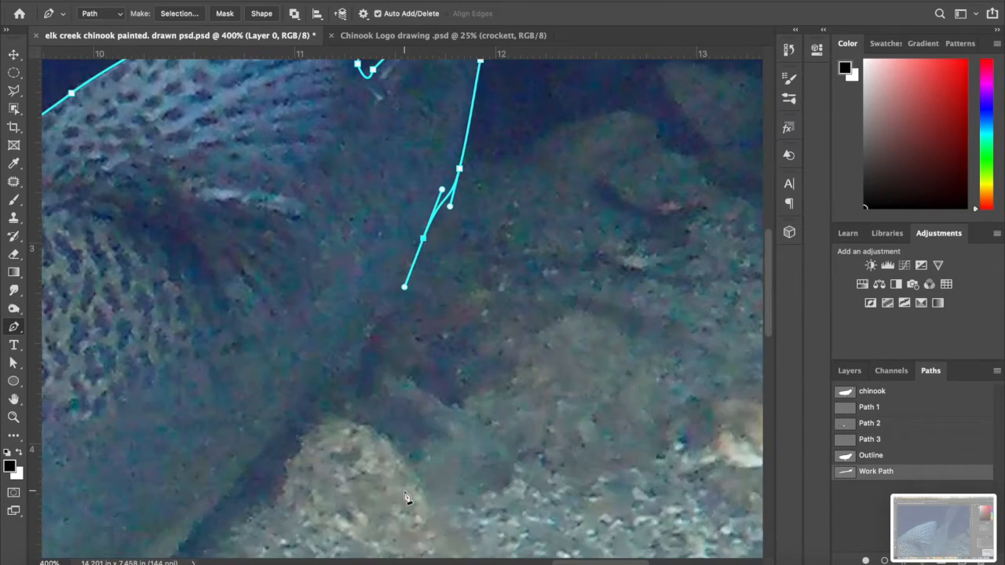
key("ctrl+z")
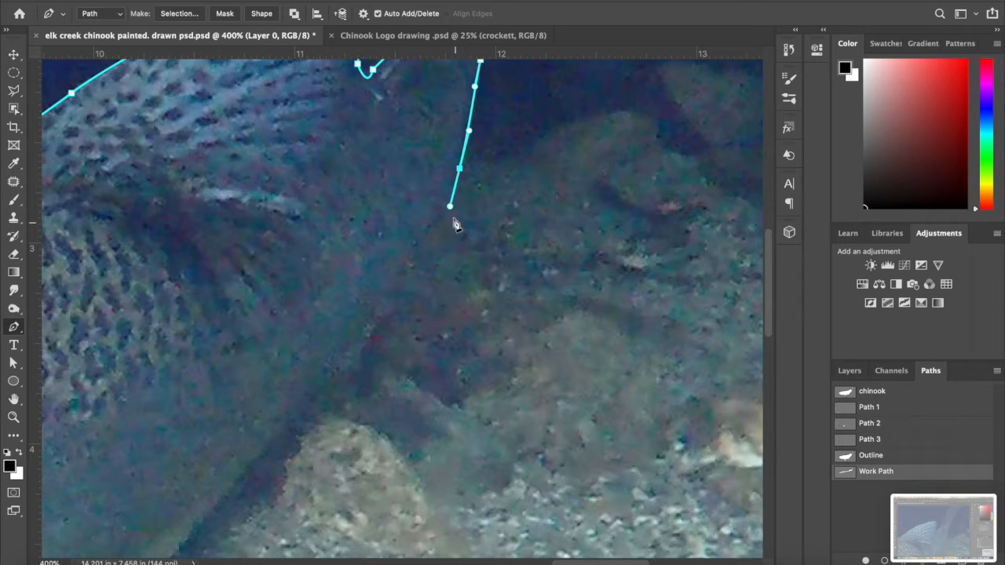
left_click_drag(450, 207, 430, 260)
left_click(401, 316)
left_click_drag(401, 316, 385, 342)
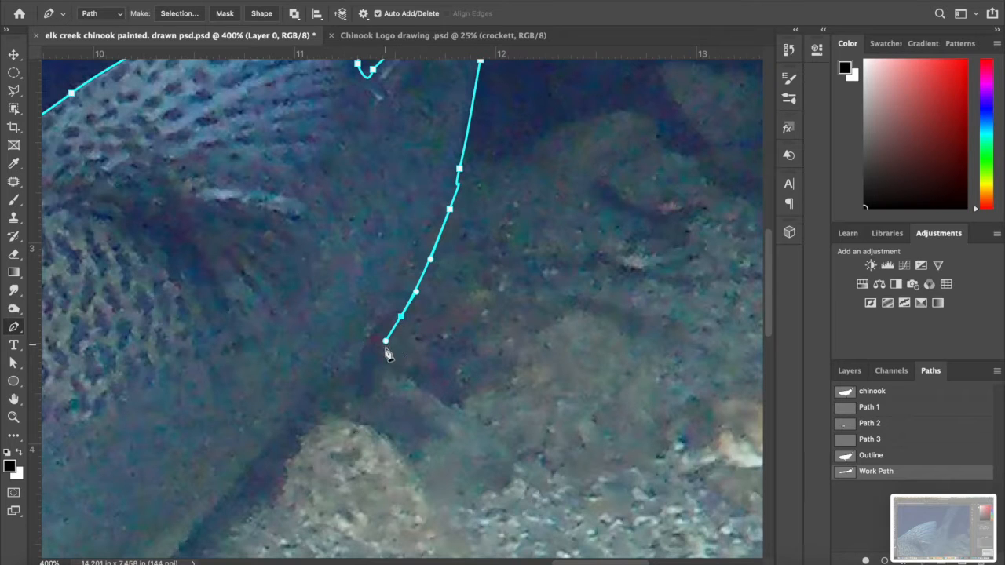
left_click(457, 189)
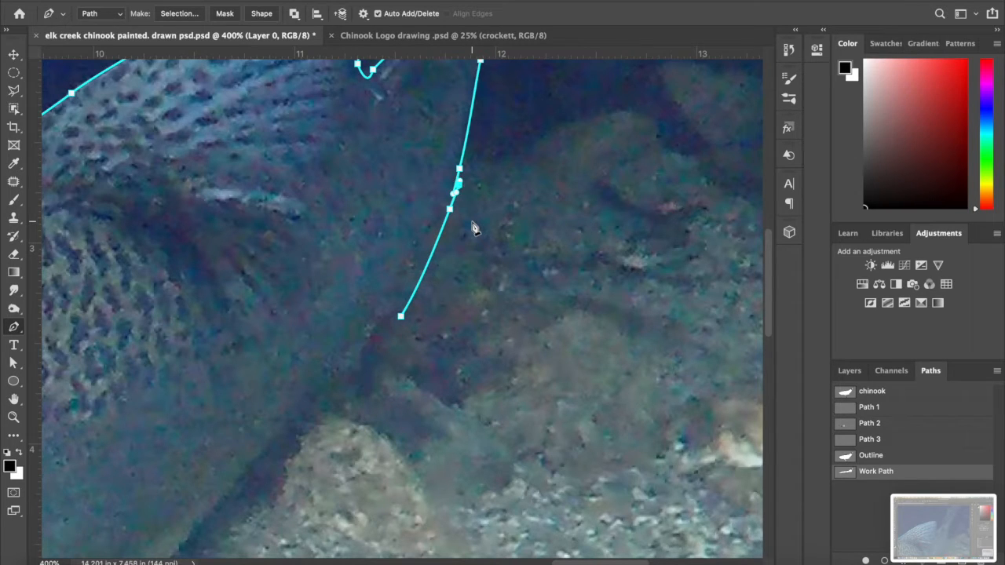
key("Delete")
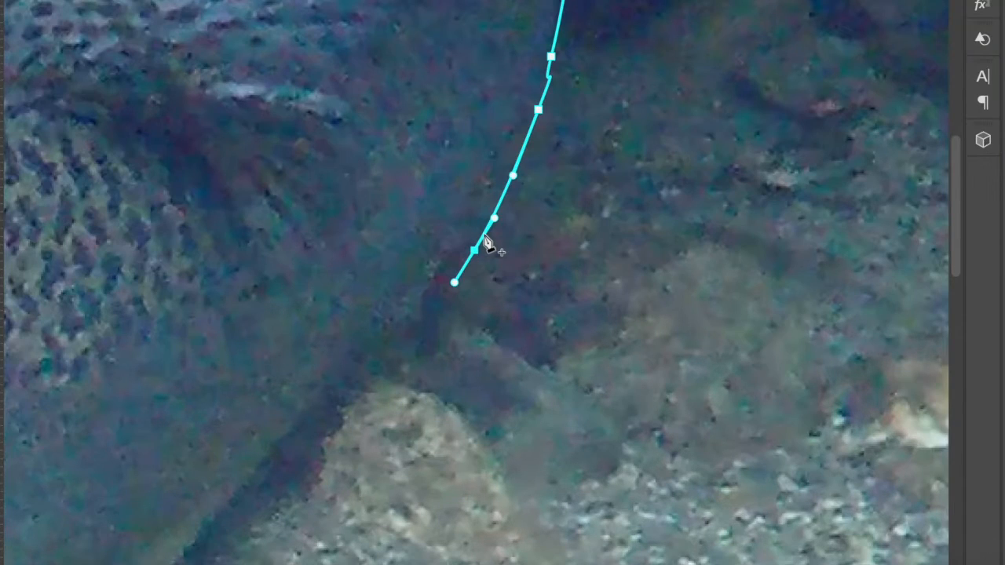
key("ctrl+z")
left_click(484, 235)
key("ctrl+z")
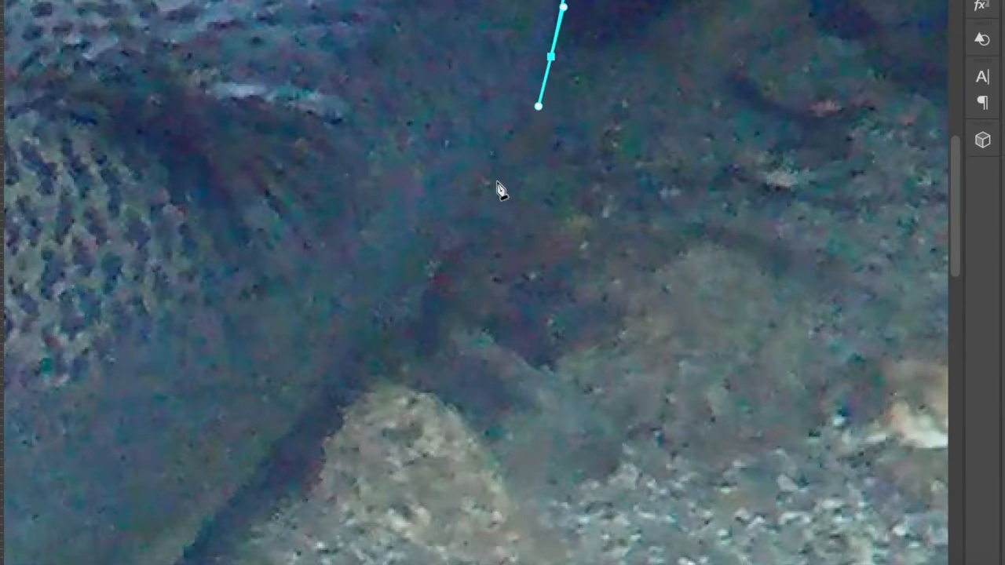
- Continue the path from the tail's rear edge down along the fish's lower body edge with smooth curved anchor points
left_click_drag(438, 267, 425, 297)
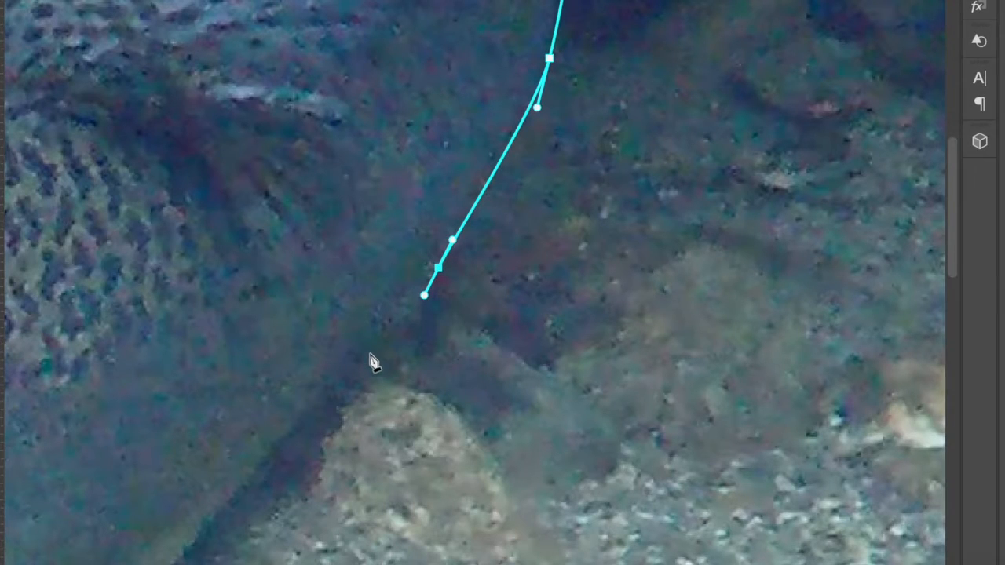
left_click_drag(365, 354, 306, 417)
scroll(307, 422, "down", 5)
scroll(307, 423, "left", 7)
left_click_drag(563, 259, 529, 305)
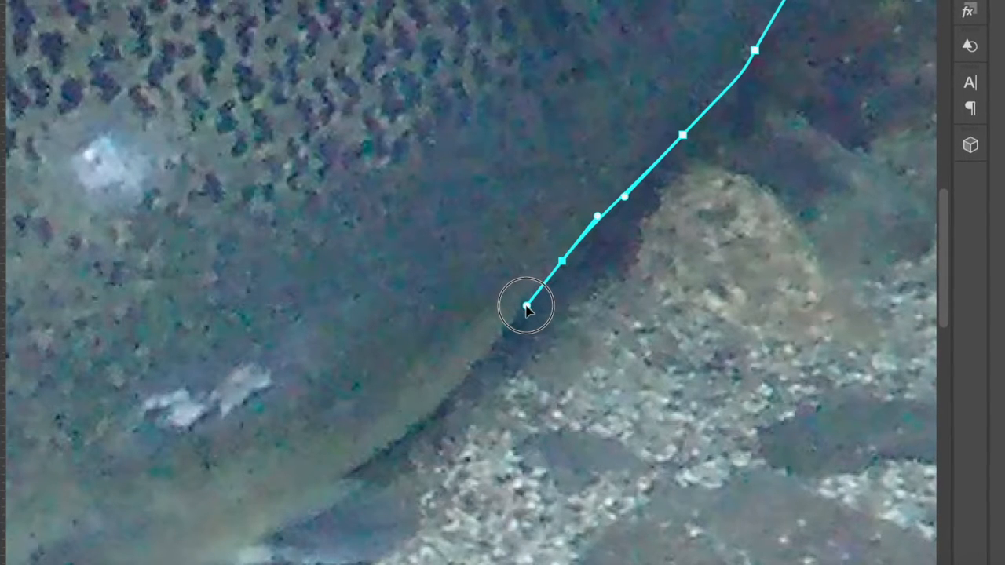
left_click(485, 358)
left_click_drag(484, 358, 449, 400)
left_click_drag(412, 431, 355, 472)
key("ctrl+z")
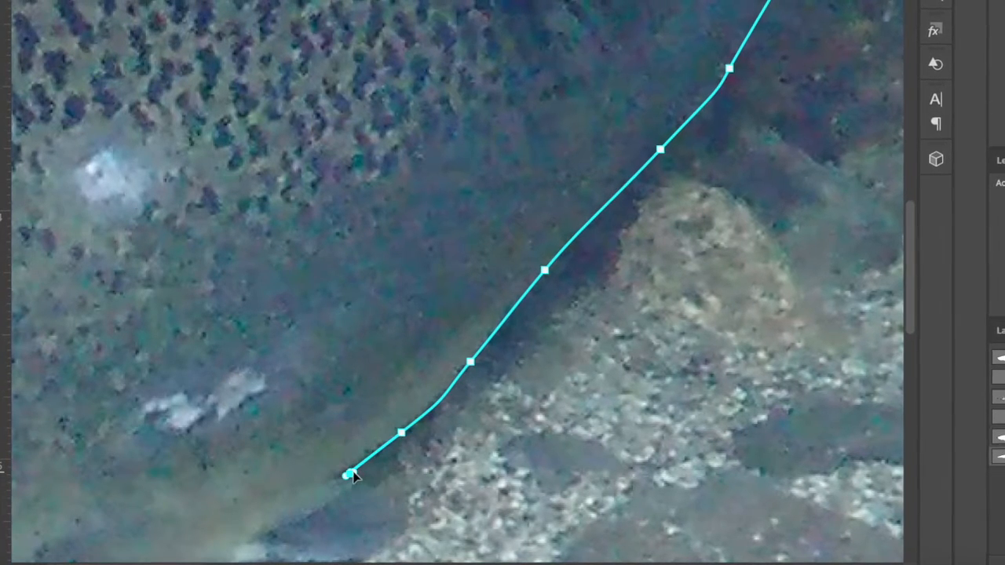
key("ctrl+z")
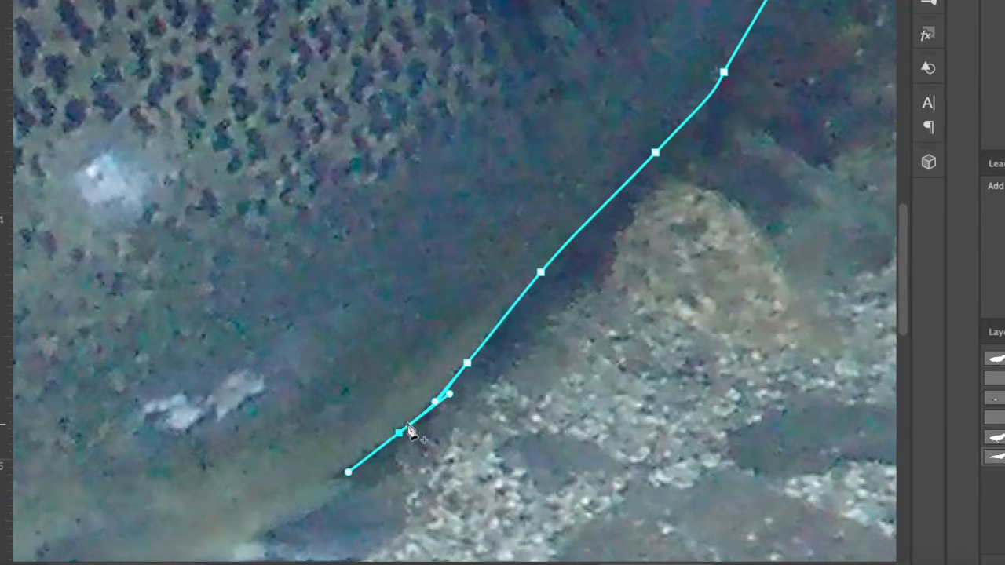
key("ctrl+z")
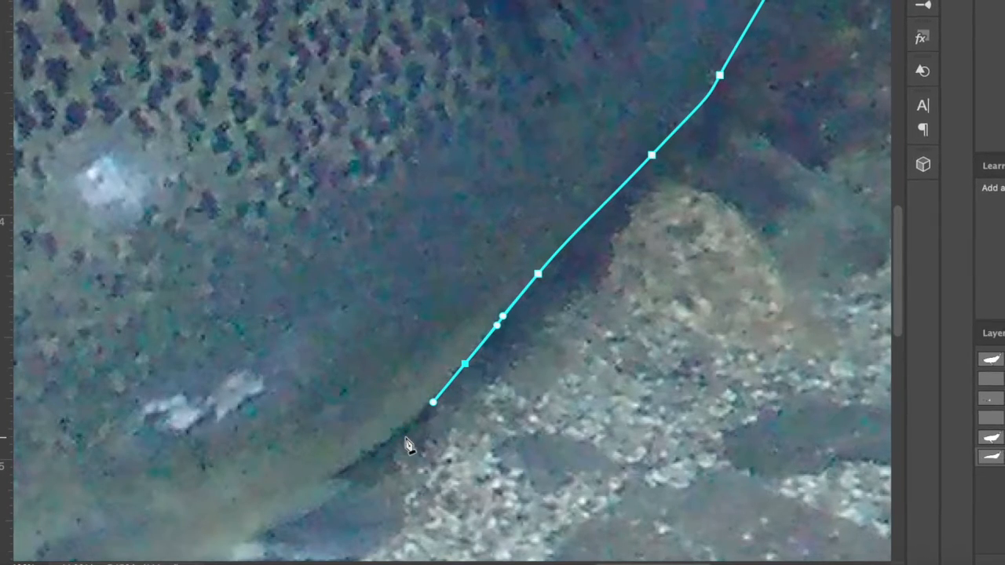
- Extend the path along the belly to the small lower fin's rear base and pull the anchor's direction handles toward the fin tip
left_click(328, 476)
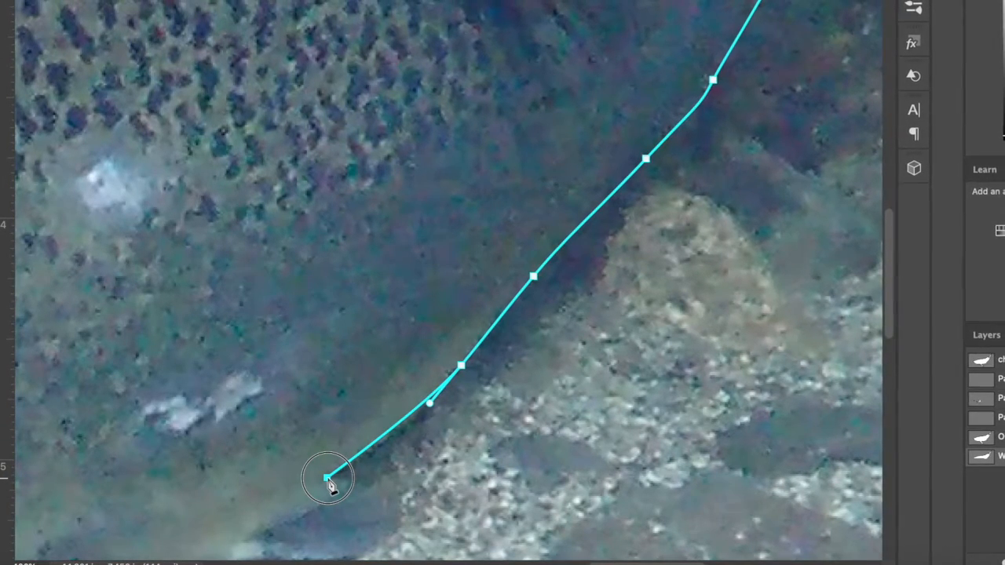
left_click_drag(322, 479, 316, 480)
left_click_drag(386, 493, 388, 498)
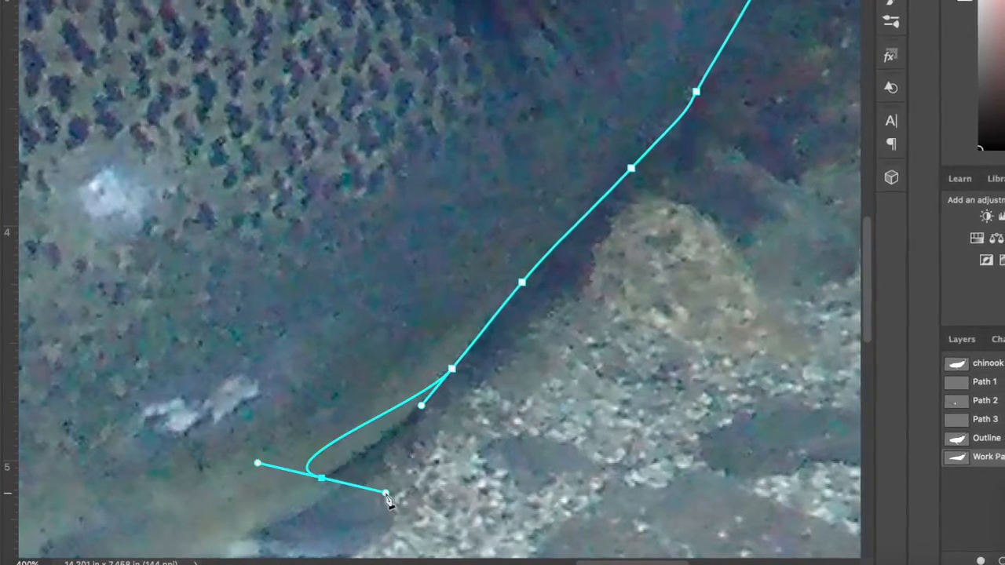
left_click(327, 482, "alt")
left_click_drag(327, 482, 388, 501)
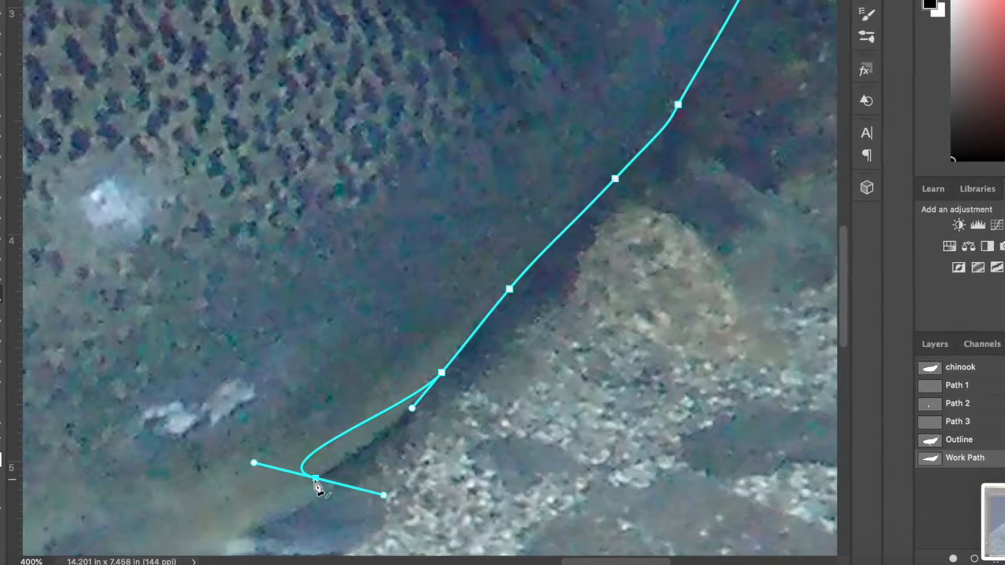
- Reposition the anchor at the small lower fin's rear base and the one before it so the curve follows the belly edge
right_click(315, 482)
key("Escape")
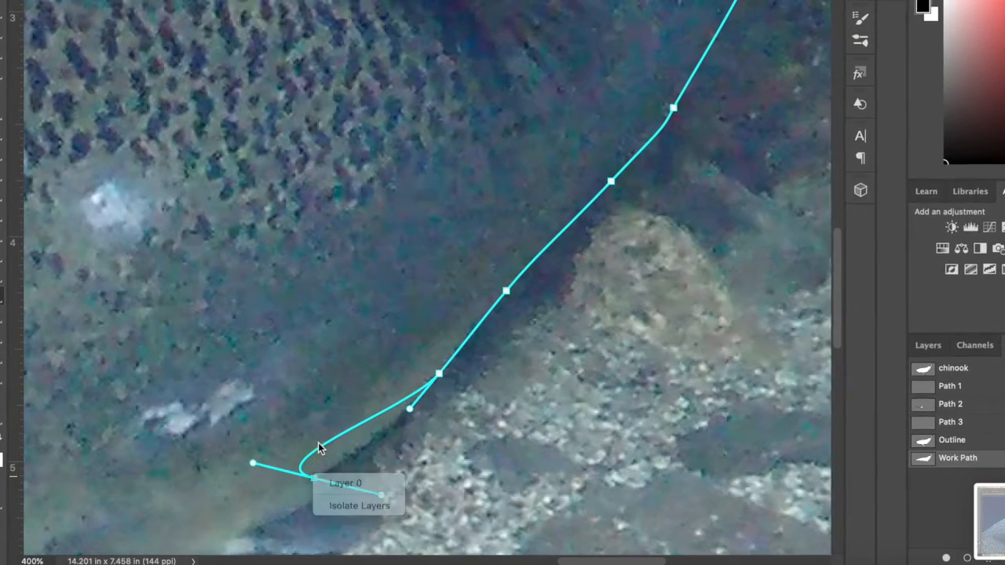
left_click_drag(310, 480, 332, 489)
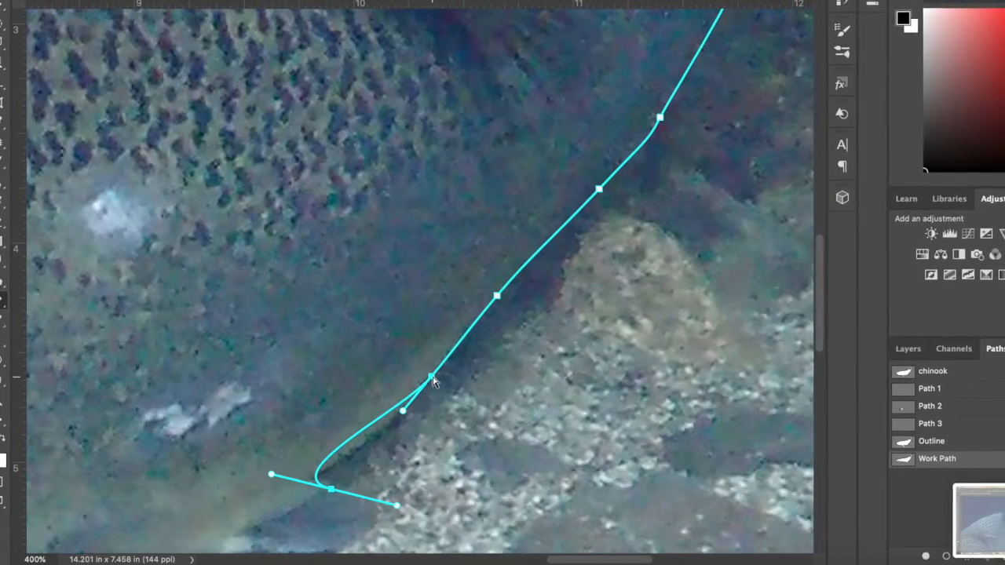
left_click_drag(435, 383, 429, 410)
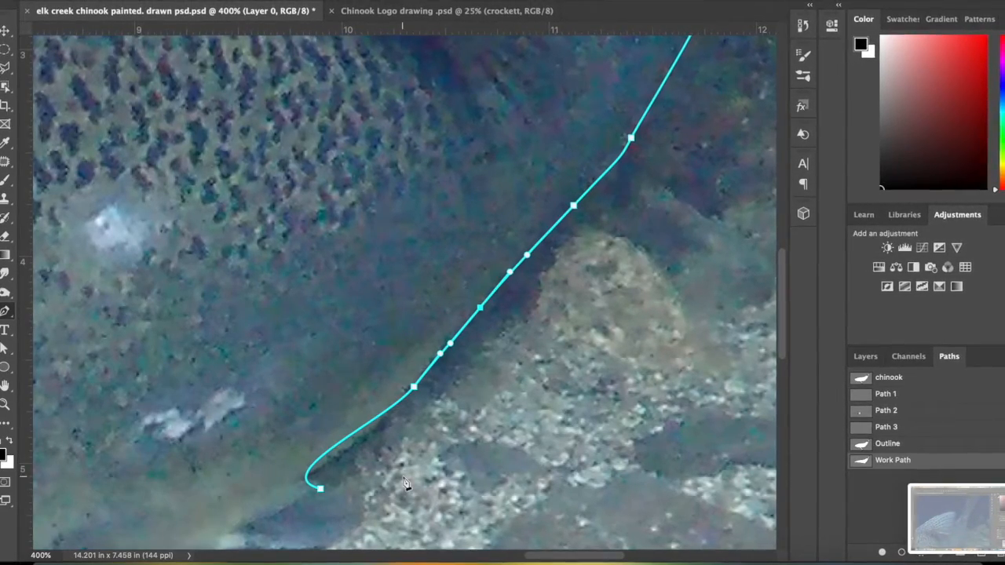
- Trace the path around the small lower fin's rounded tip and onto its underside, adjusting the direction handle at its rear base
scroll(405, 483, "down", 3)
scroll(405, 484, "right", 2)
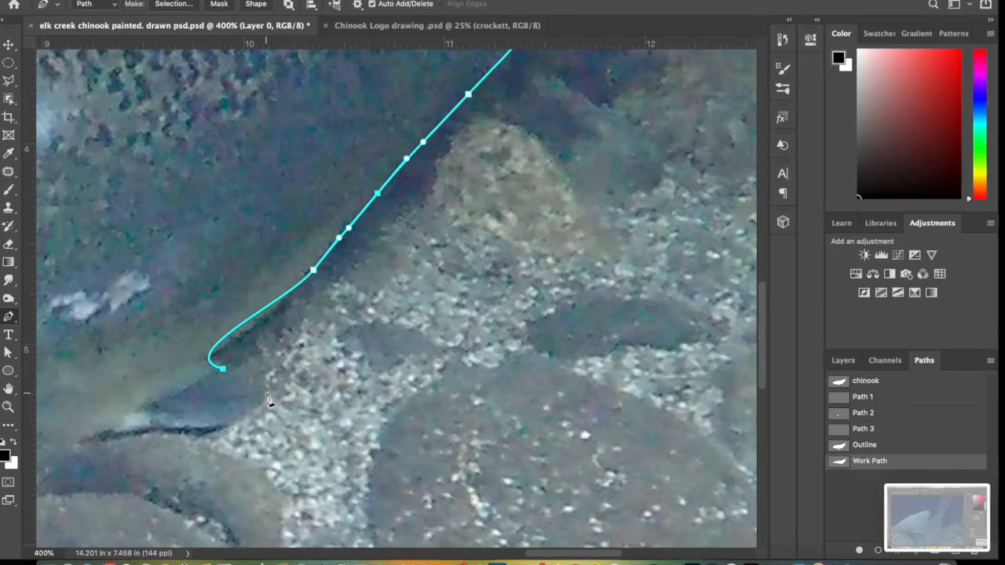
left_click_drag(263, 388, 264, 361)
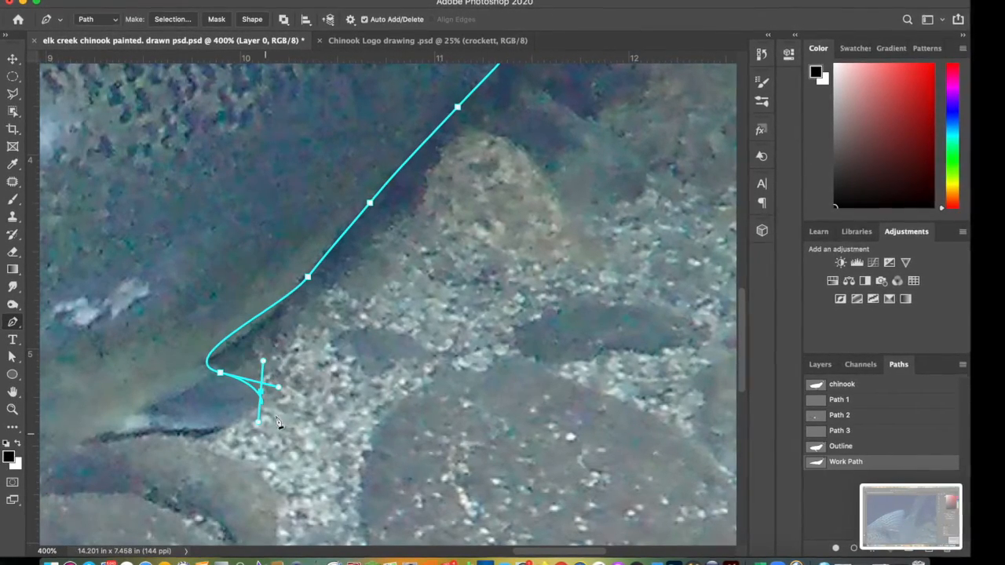
mouse_move(278, 387)
left_mouse_down()
mouse_move(269, 392)
mouse_move(275, 354)
mouse_move(264, 363)
mouse_move(279, 376)
left_mouse_up()
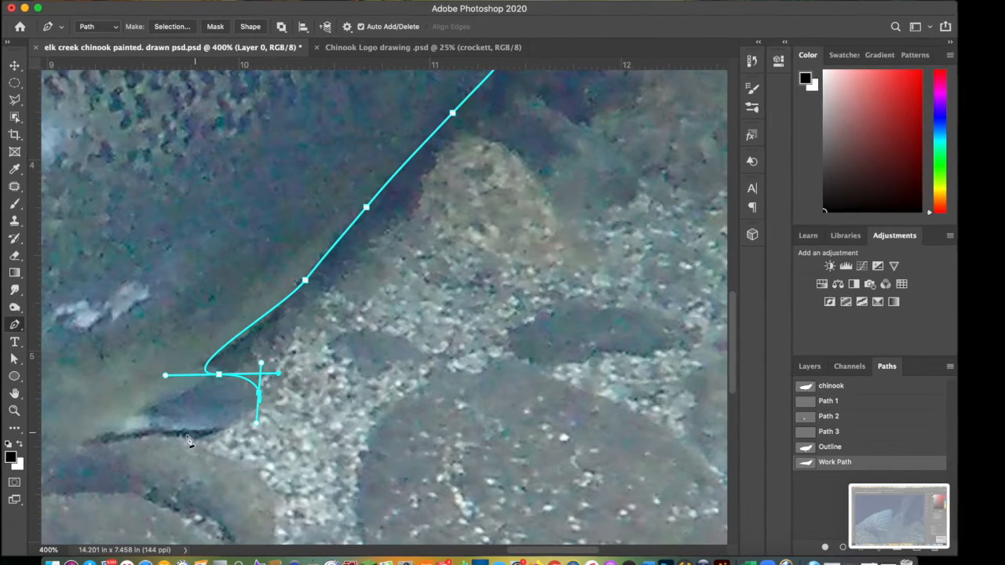
left_click_drag(206, 433, 150, 433)
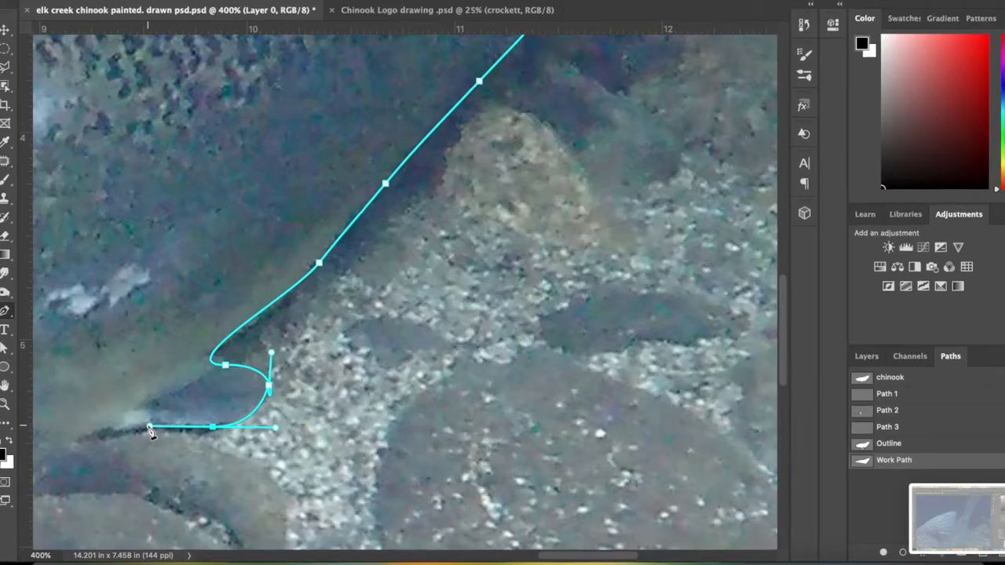
- Continue the path from the small lower fin's underside forward along the belly to the pectoral fin's rear base
left_click_drag(148, 425, 100, 433)
scroll(90, 438, "left", 5)
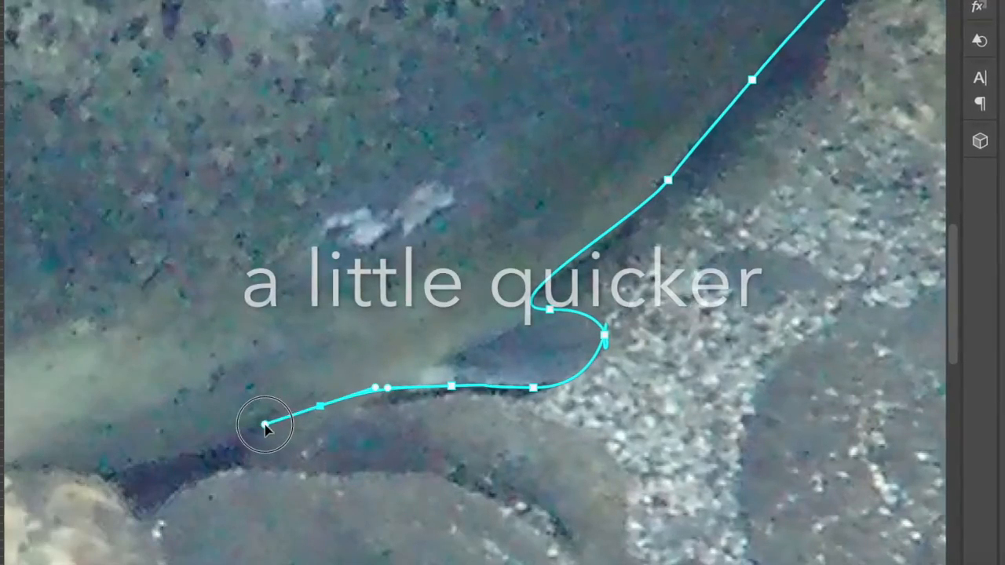
scroll(453, 397, "left", 5)
scroll(453, 397, "down", 1)
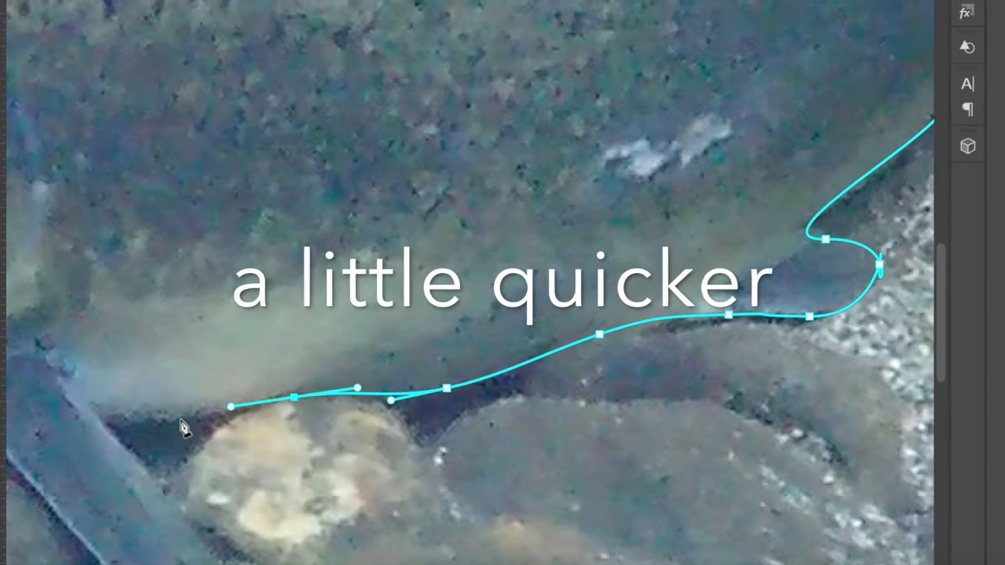
scroll(185, 427, "left", 2)
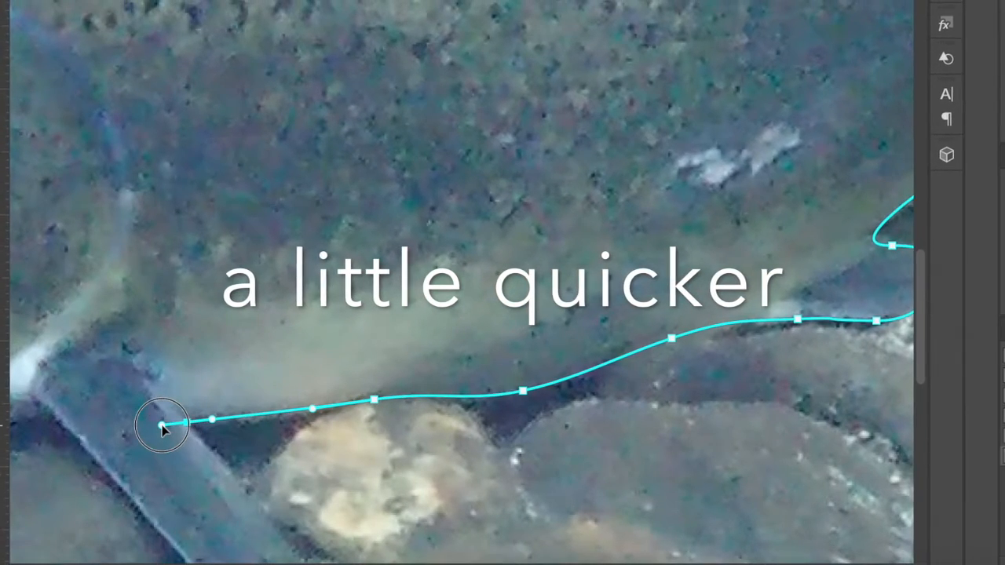
- Trace the path down the pectoral fin's rear edge, around its tip, and back up its front edge to the belly
left_click_drag(242, 476, 164, 341)
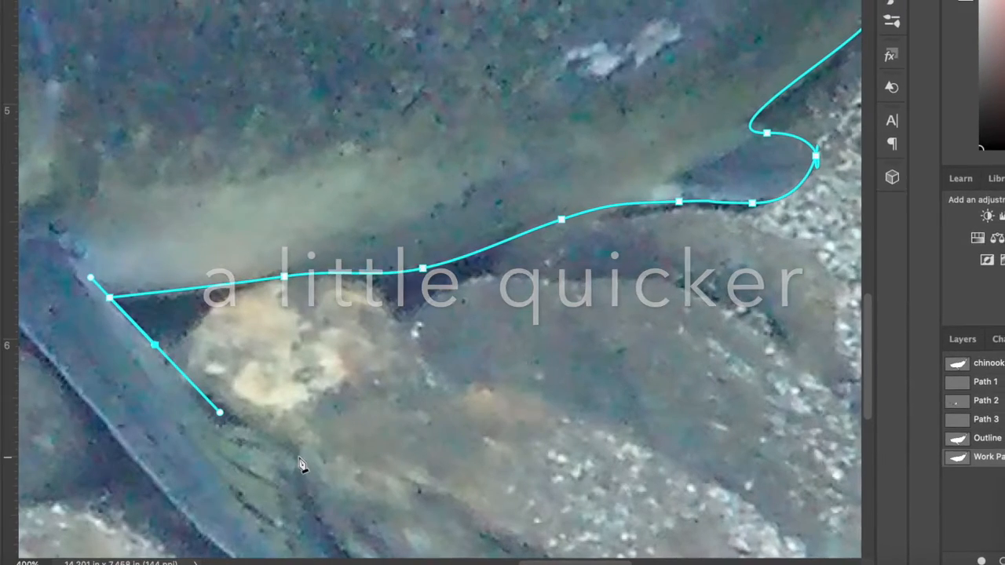
left_click_drag(297, 483, 269, 546)
left_click_drag(149, 490, 170, 388)
left_click_drag(285, 446, 182, 393)
left_click_drag(108, 335, 294, 398)
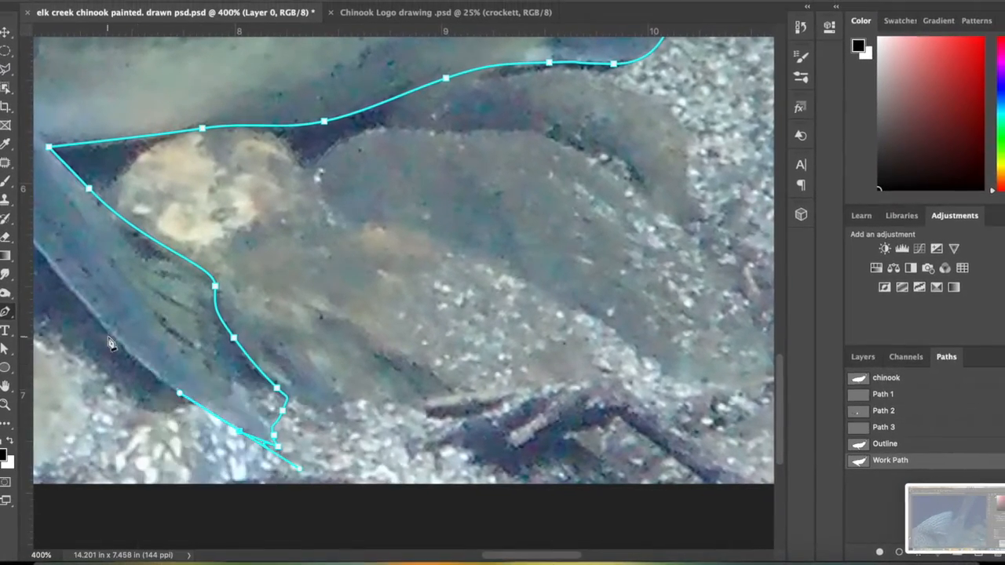
left_click_drag(162, 250, 139, 249)
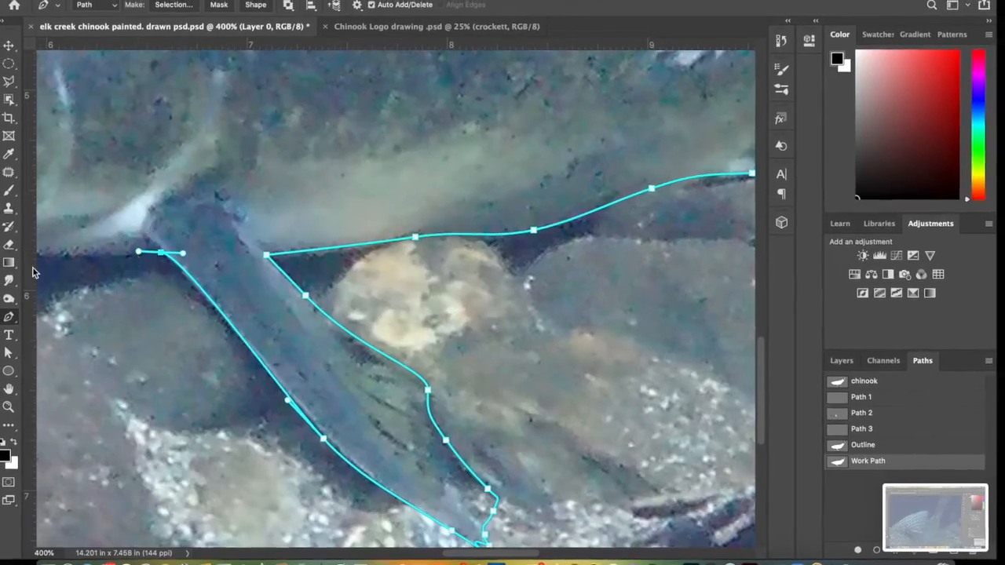
- Carry the path along the throat and lower jaw, around the jaw tip, and close the outline at the mouth opening
scroll(34, 271, "up", 5)
scroll(248, 371, "down", 2)
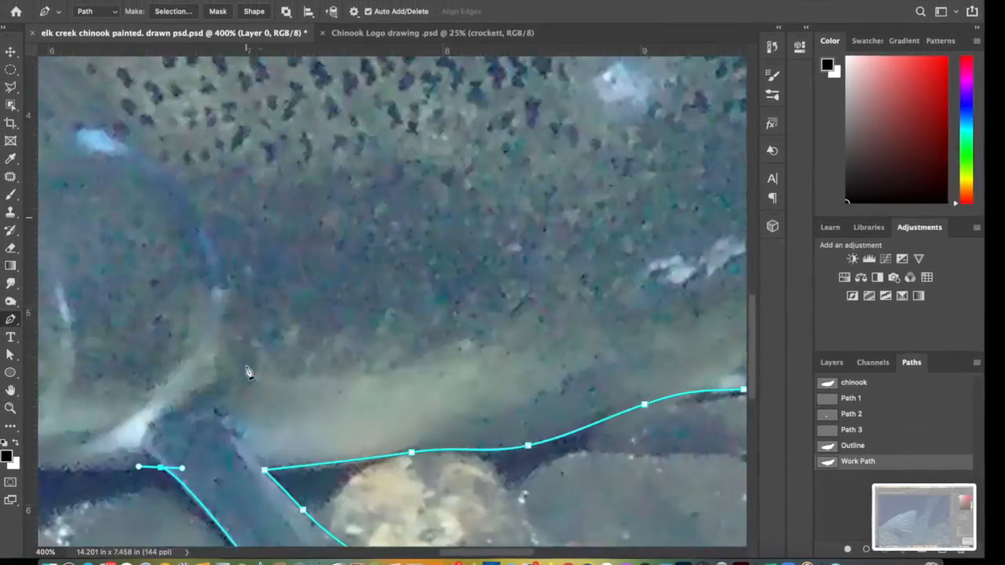
scroll(248, 372, "left", 10)
scroll(251, 375, "up", 1)
left_click_drag(420, 493, 382, 491)
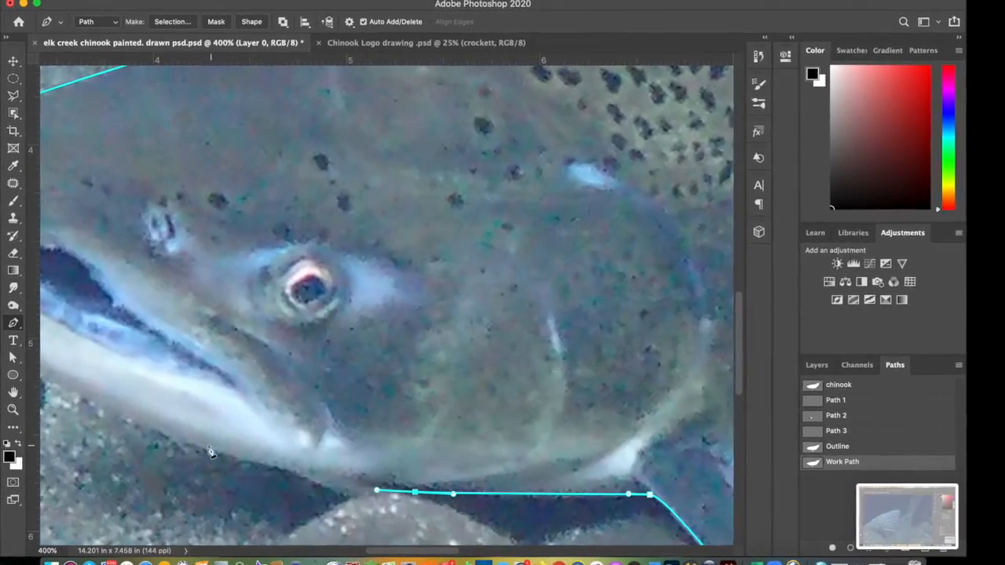
left_click_drag(265, 467, 233, 459)
scroll(250, 413, "left", 8)
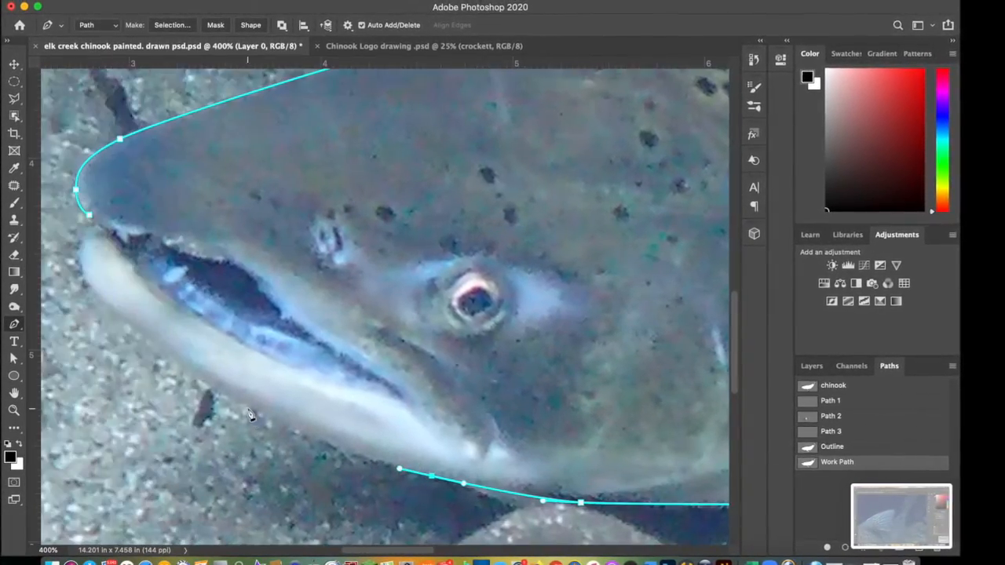
left_click_drag(103, 308, 79, 267)
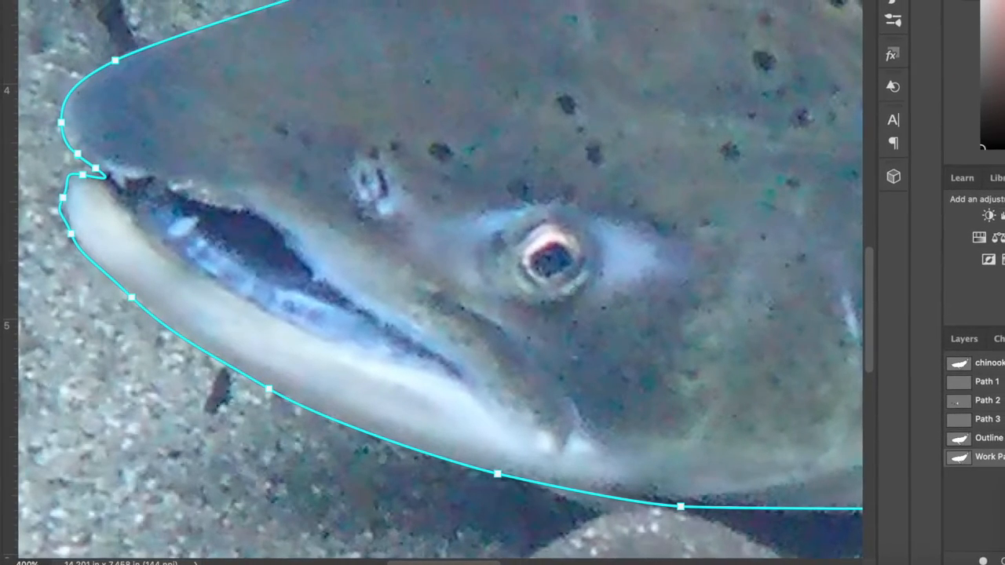
- Refine the corner where the pectoral fin's rear edge meets the belly by adjusting its anchor point and direction handles
scroll(500, 151, "right", 7)
scroll(500, 151, "up", 3)
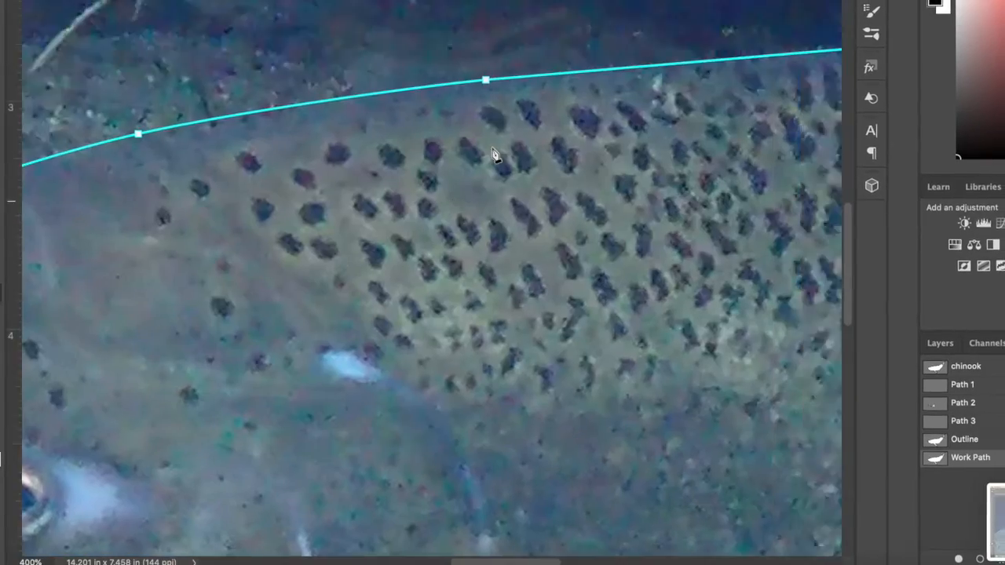
scroll(491, 157, "up", 5)
scroll(488, 157, "down", 15)
scroll(487, 158, "right", 3)
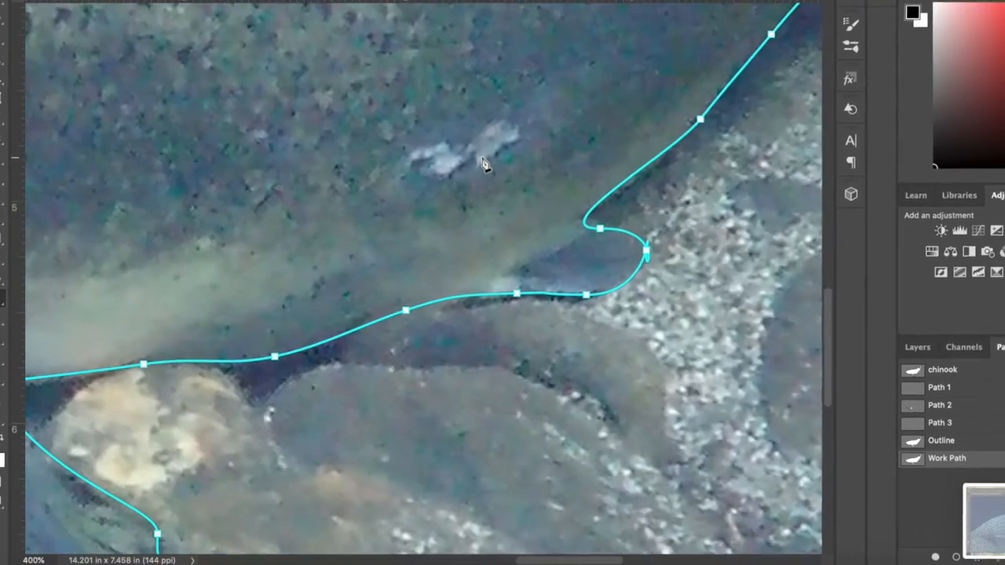
scroll(480, 168, "left", 8)
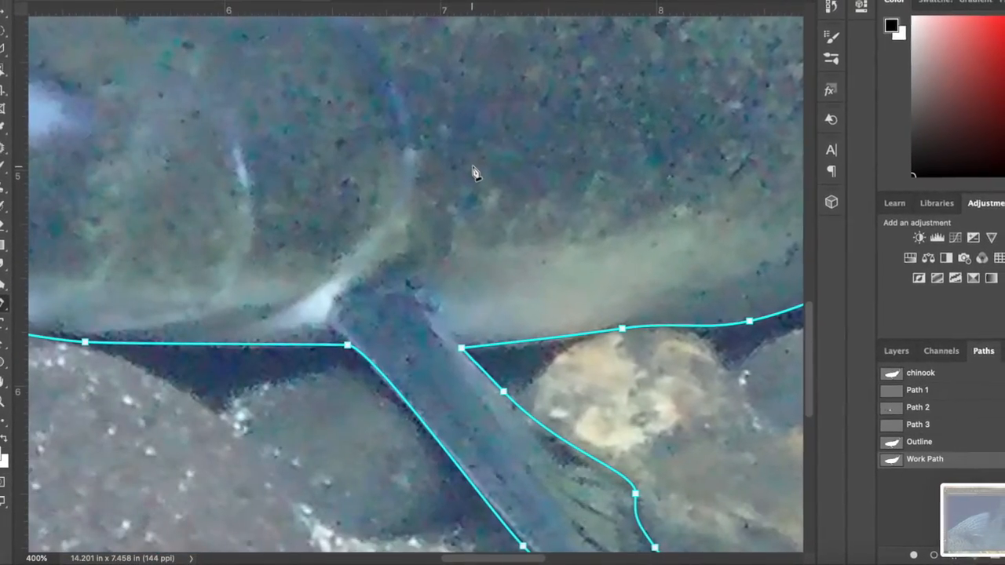
scroll(474, 173, "left", 6)
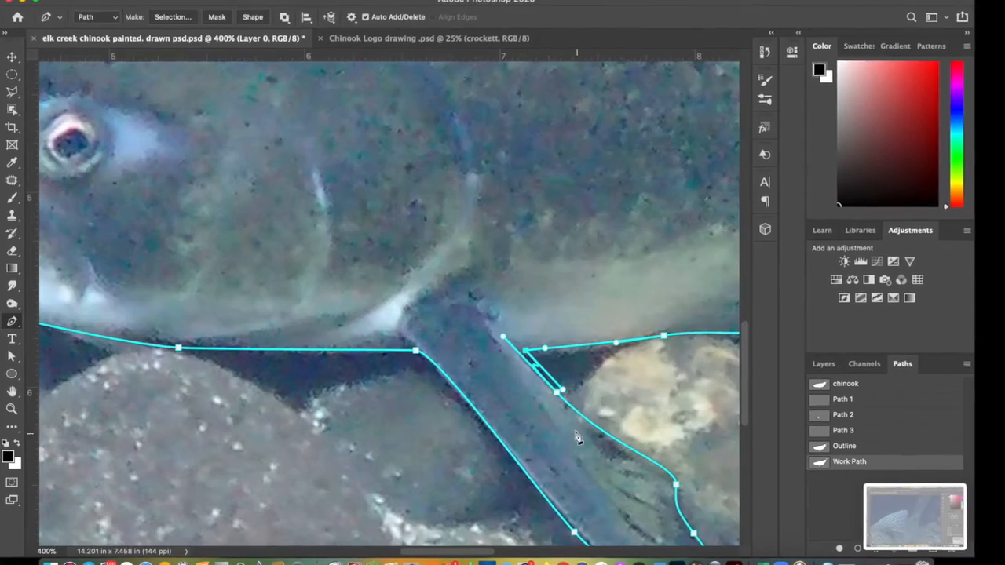
left_click(555, 393)
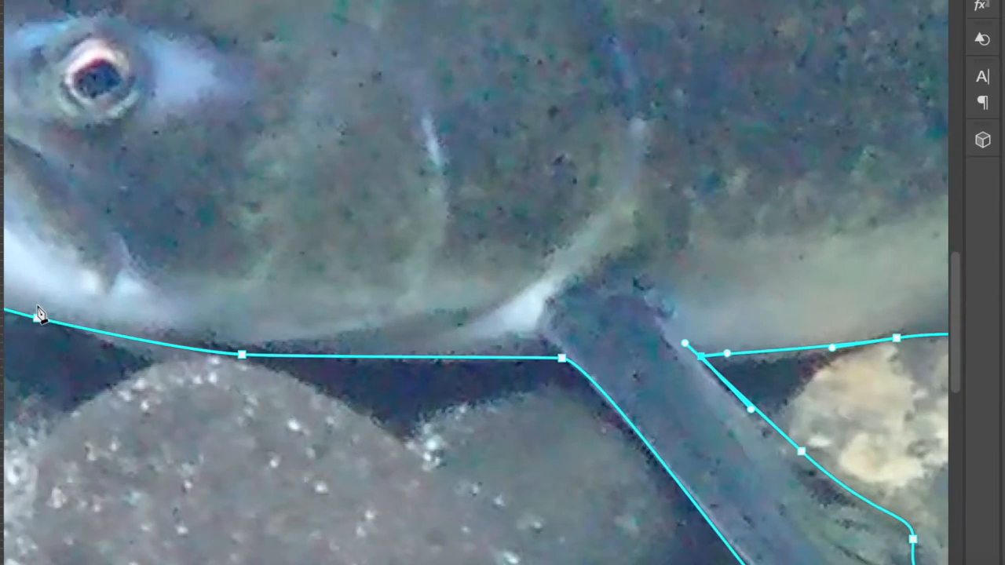
scroll(39, 314, "up", 5)
scroll(39, 314, "left", 3)
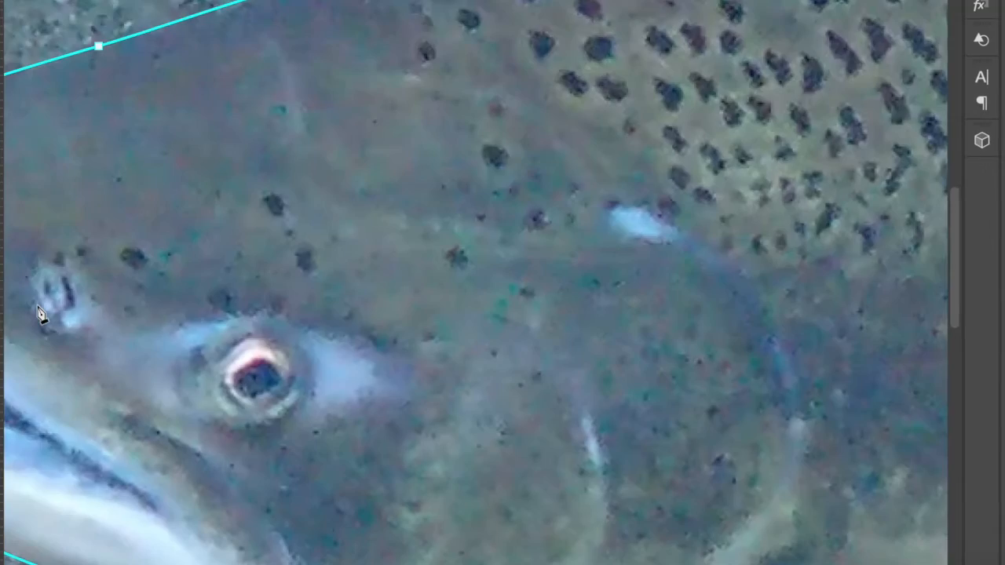
- Convert the closed salmon outline path into a new anti-aliased selection with a feather radius of 0 pixels
left_click(130, 2)
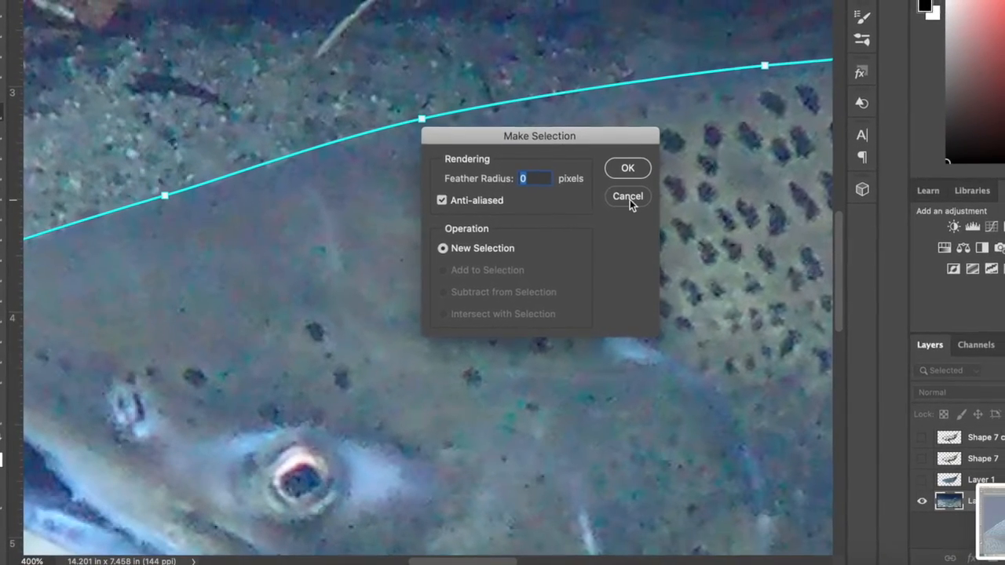
left_click(635, 162)
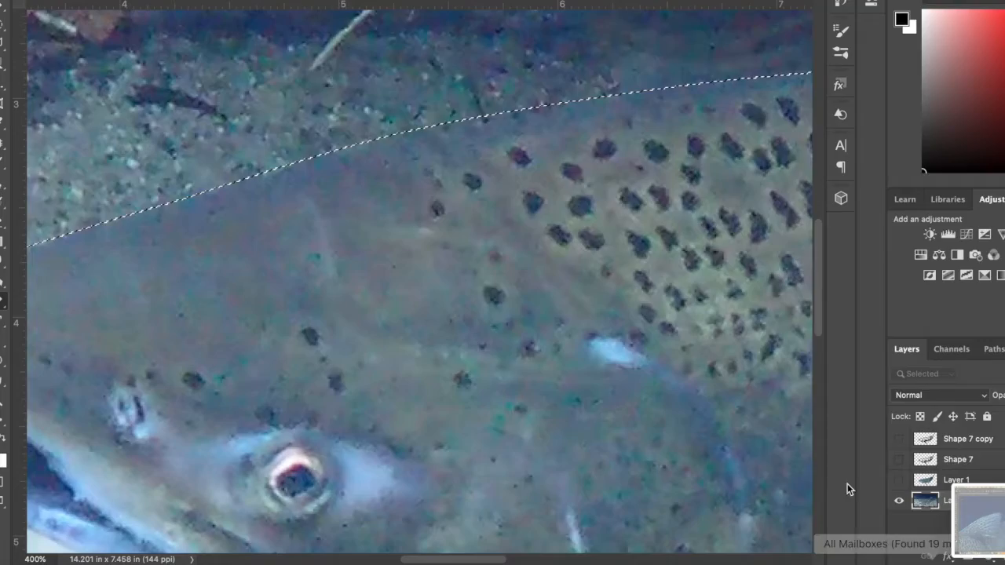
scroll(563, 353, "right", 5)
scroll(563, 353, "down", 5)
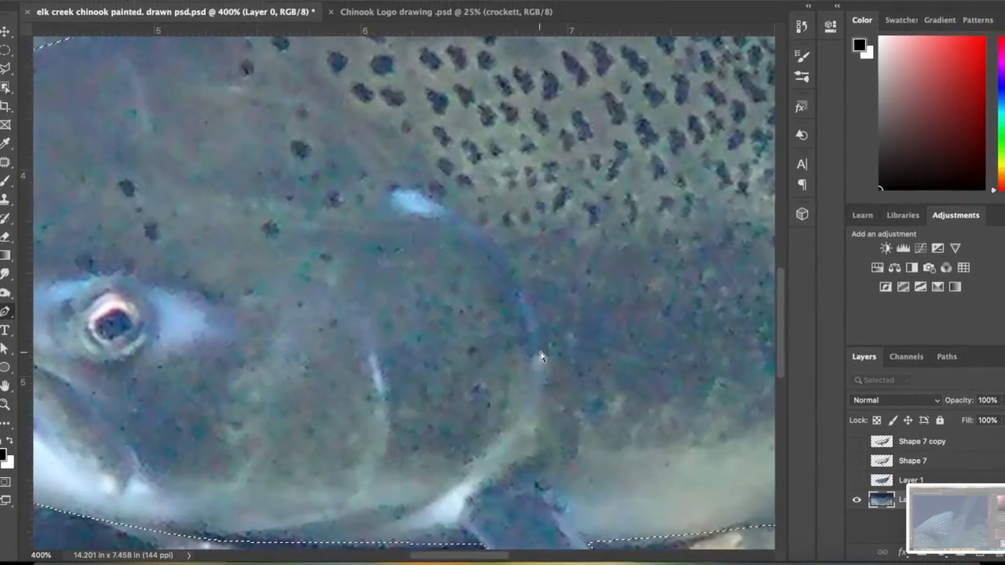
key("ctrl+0")
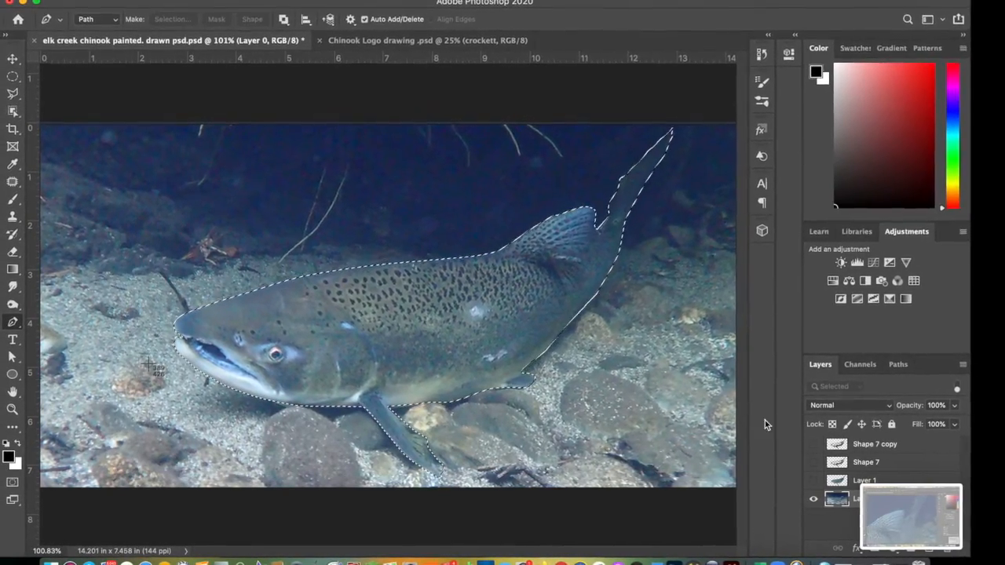
left_click(830, 531)
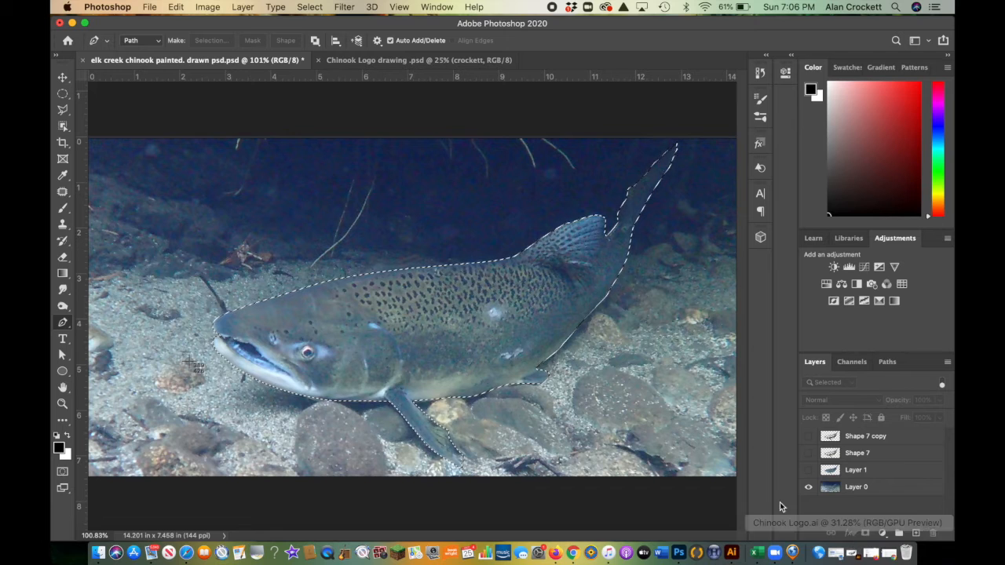
left_click(890, 362)
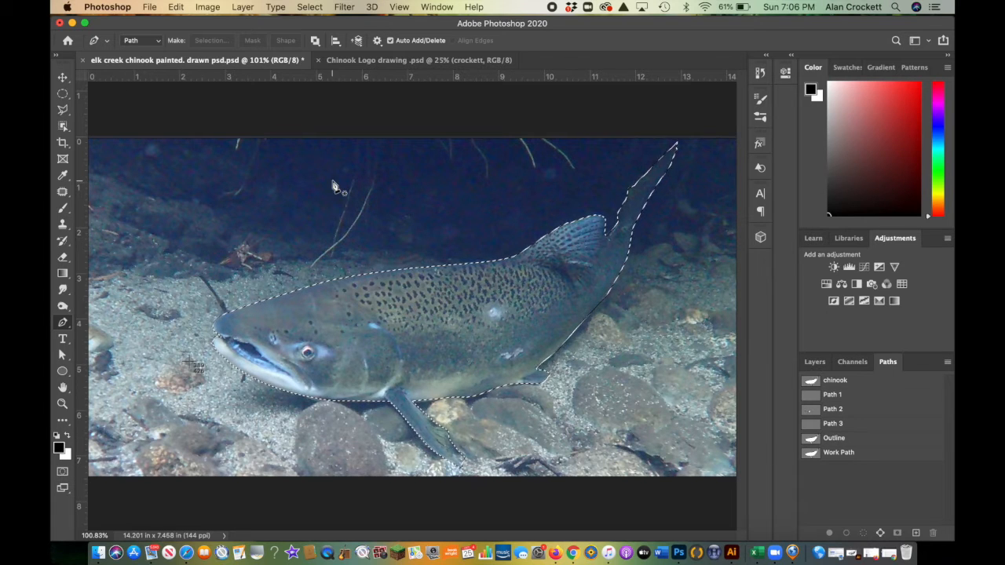
left_click(243, 7)
mouse_move(249, 24)
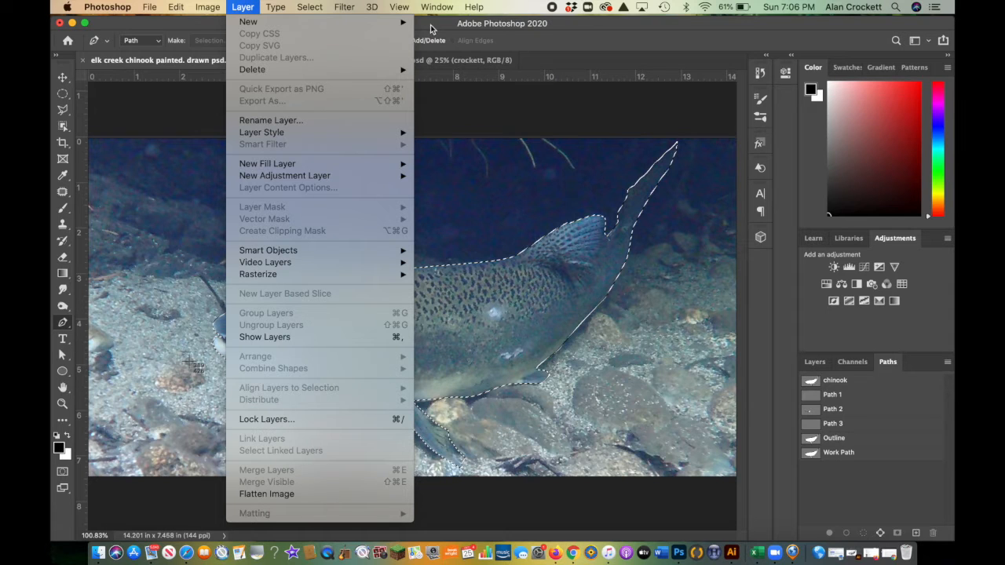
mouse_move(413, 23)
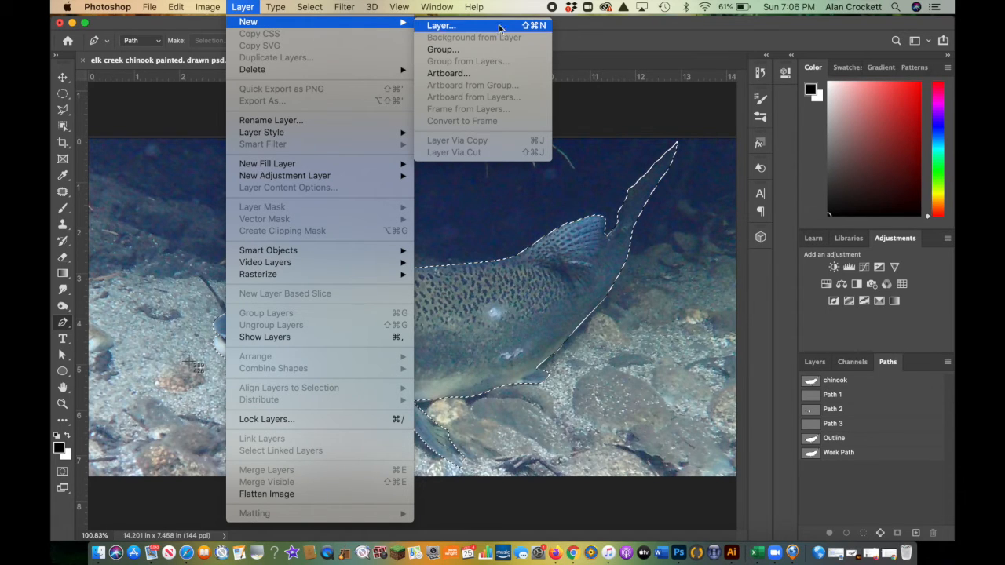
left_click(814, 365)
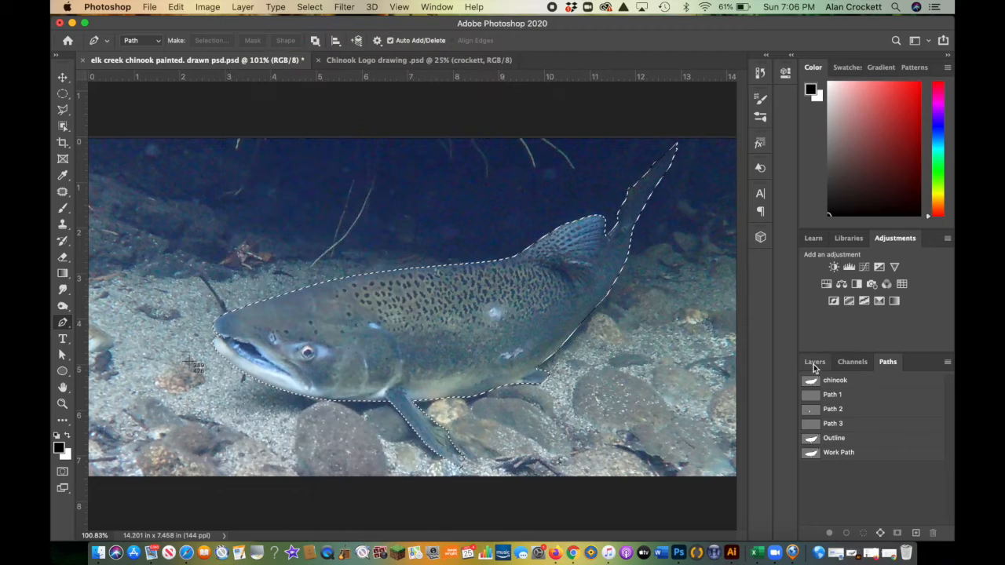
left_click(813, 366)
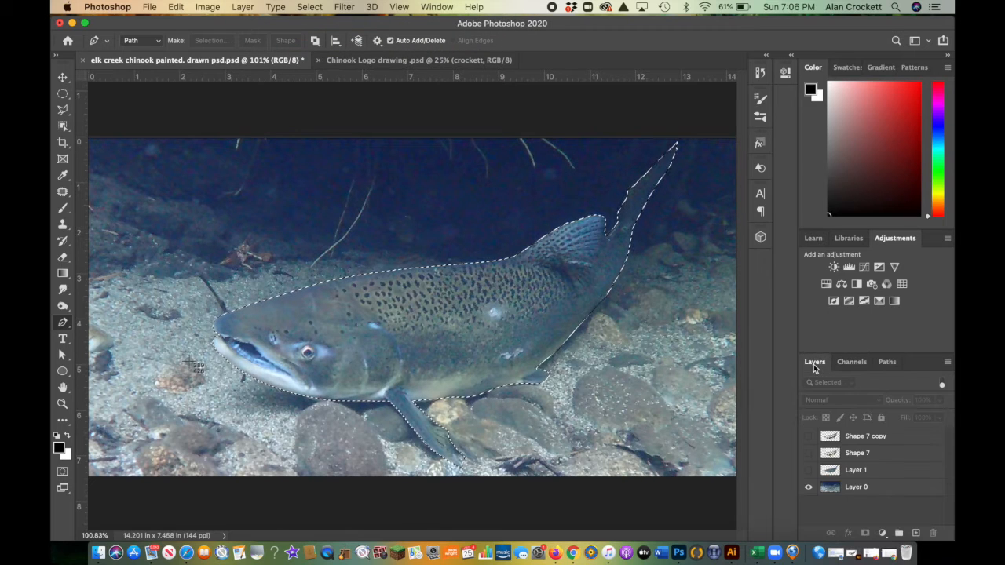
- Copy the selected salmon from Layer 0 onto its own new layer and hide the Layer 0 photo
left_click(856, 487)
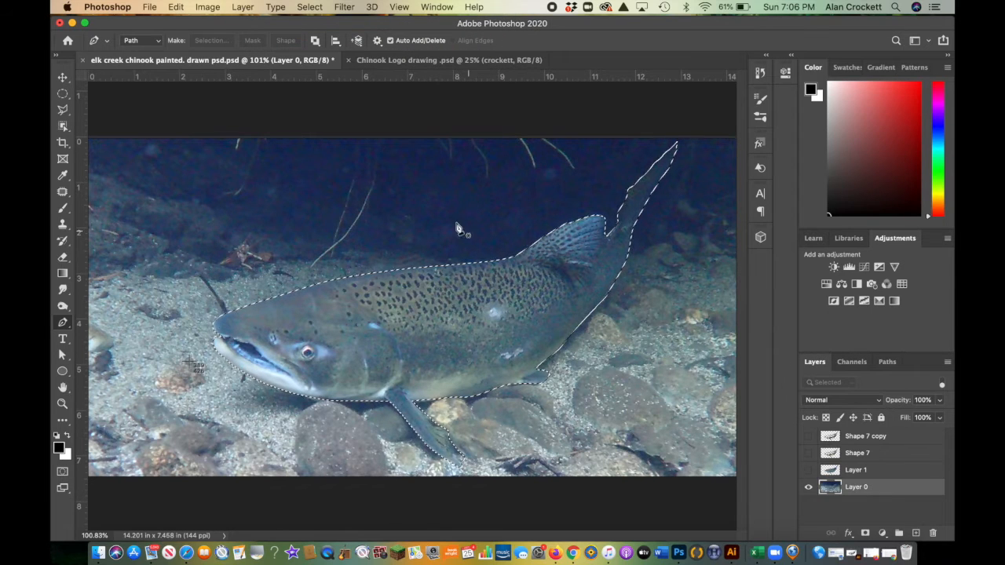
left_click(242, 7)
mouse_move(242, 23)
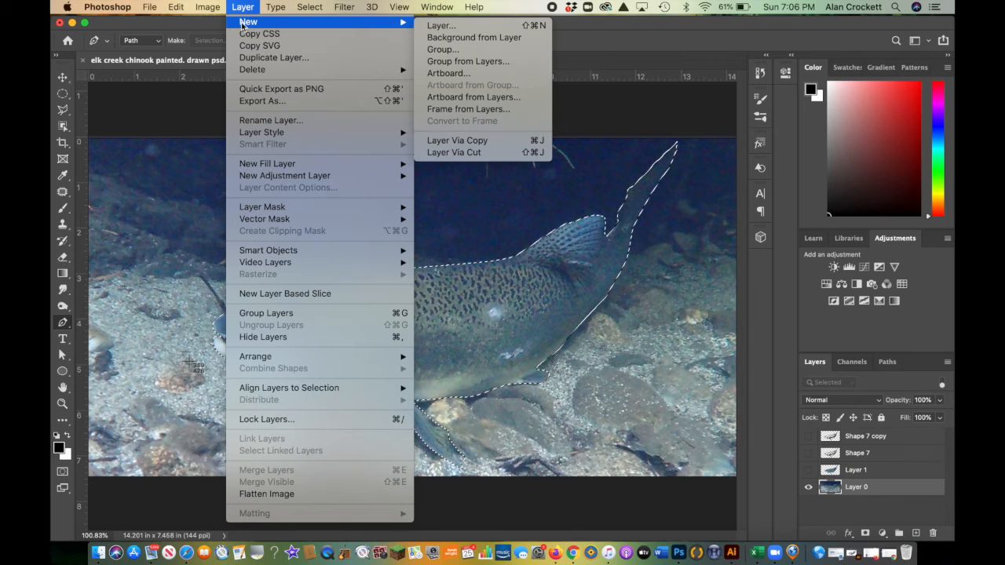
left_click(508, 141)
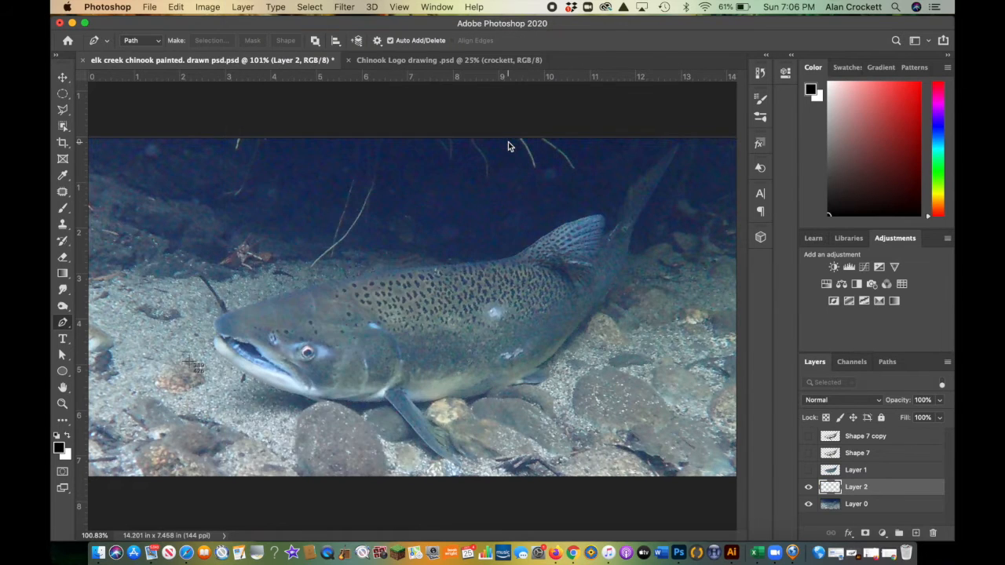
left_click(807, 504)
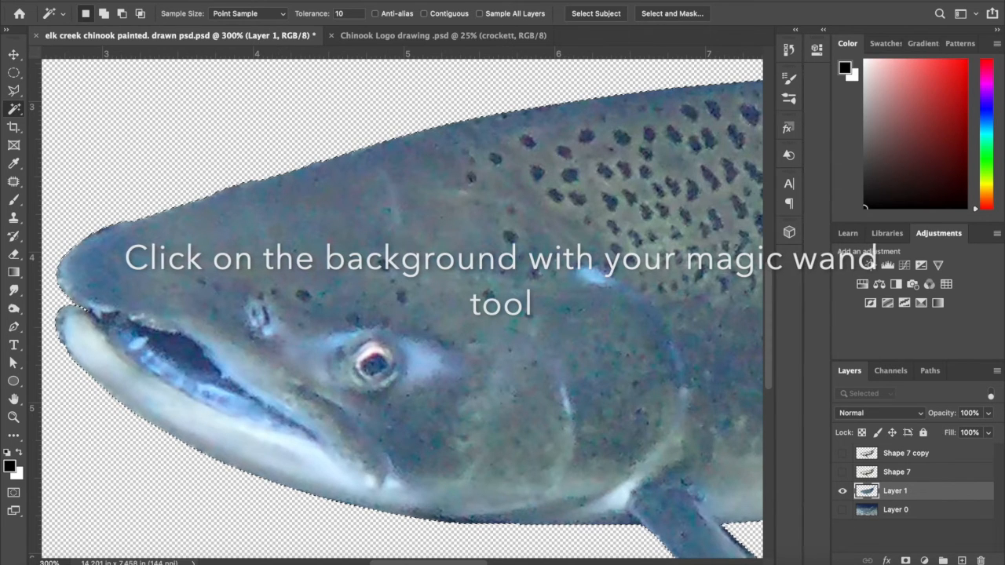
- Invert the background selection so it covers the salmon, and add a new empty layer above Layer 1
mouse_move(287, 0)
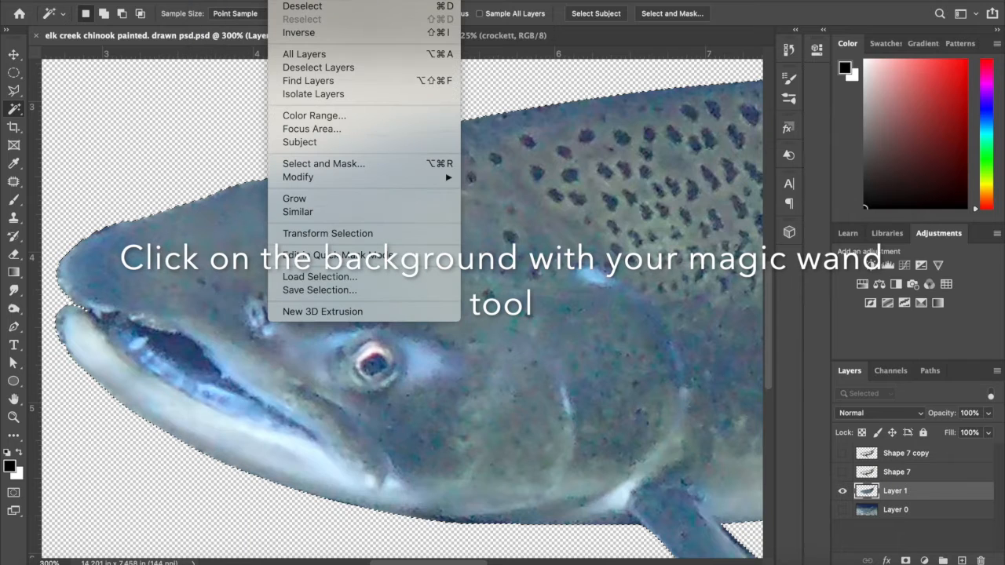
left_click(299, 33)
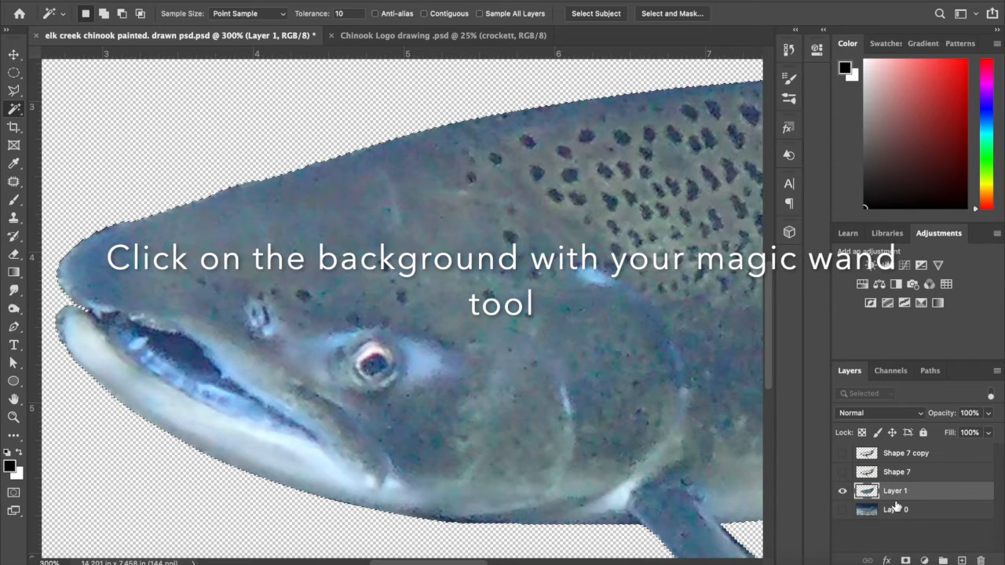
left_click(962, 560)
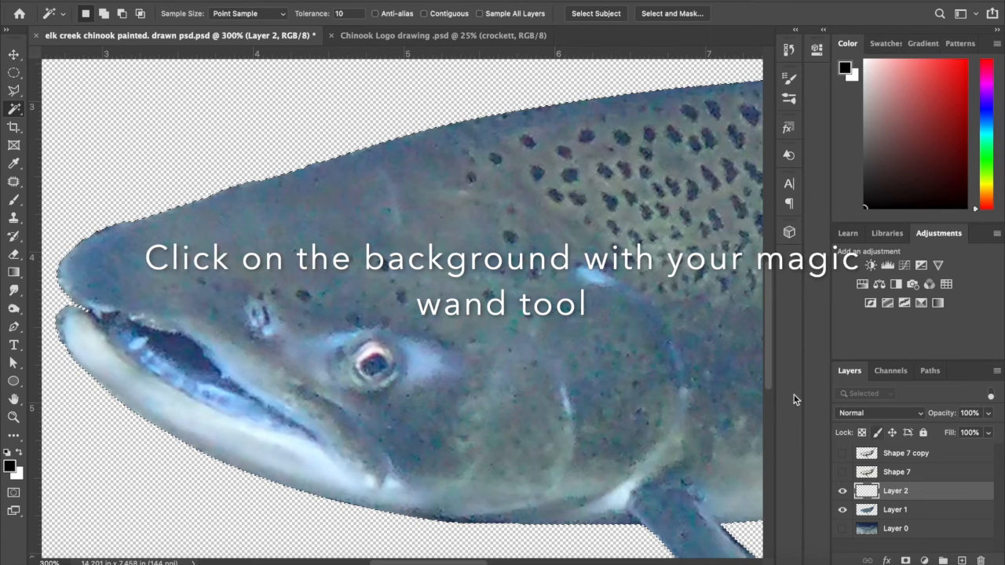
left_click(929, 511)
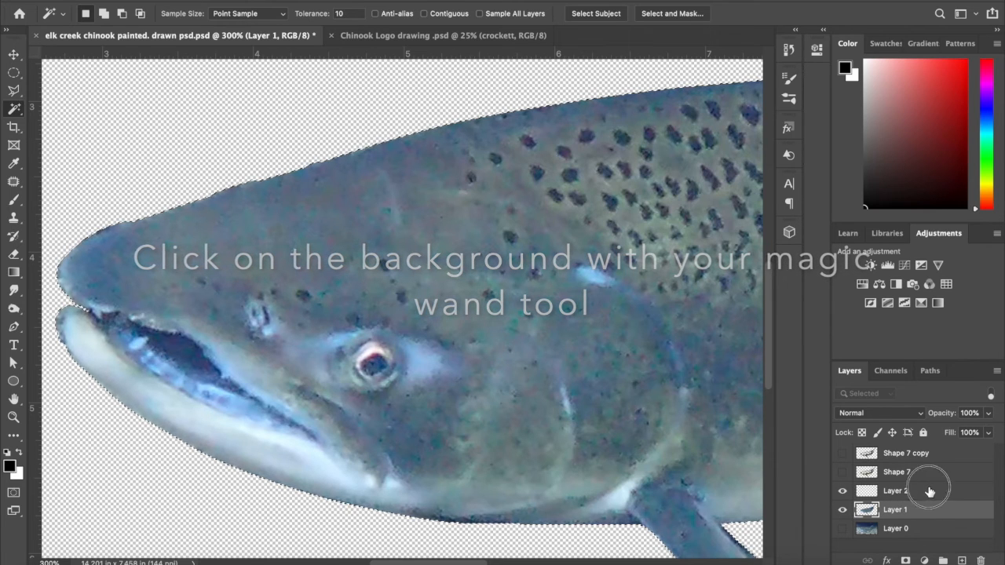
left_click(929, 491)
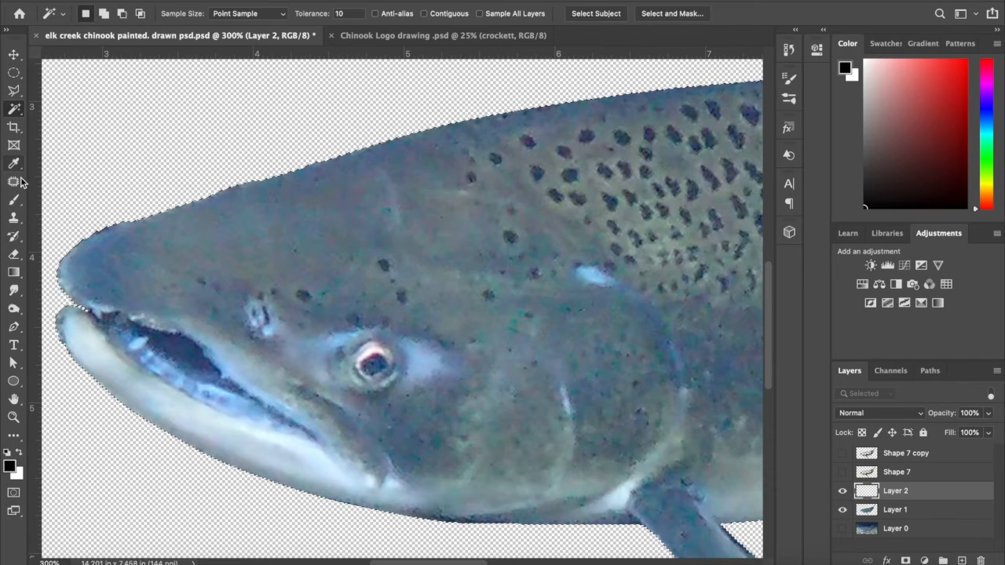
- Paint a thick black contour with a size 10 brush from the salmon's forehead down around the snout to the upper jaw tip
left_click(15, 203)
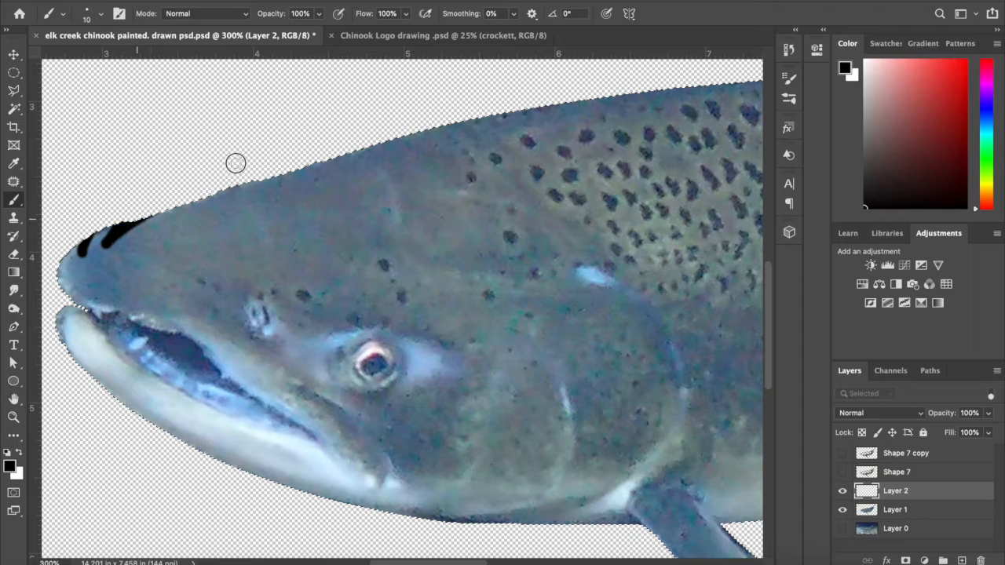
left_click_drag(247, 180, 121, 224)
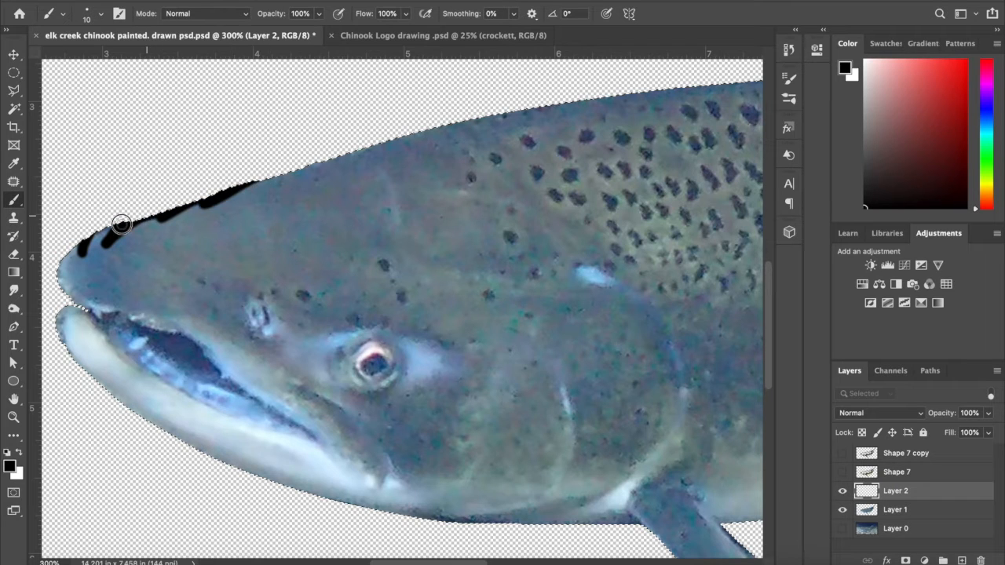
mouse_move(77, 250)
left_mouse_down()
mouse_move(61, 262)
mouse_move(254, 187)
mouse_move(194, 204)
left_mouse_up()
mouse_move(126, 227)
left_mouse_down()
mouse_move(268, 182)
mouse_move(220, 200)
left_mouse_up()
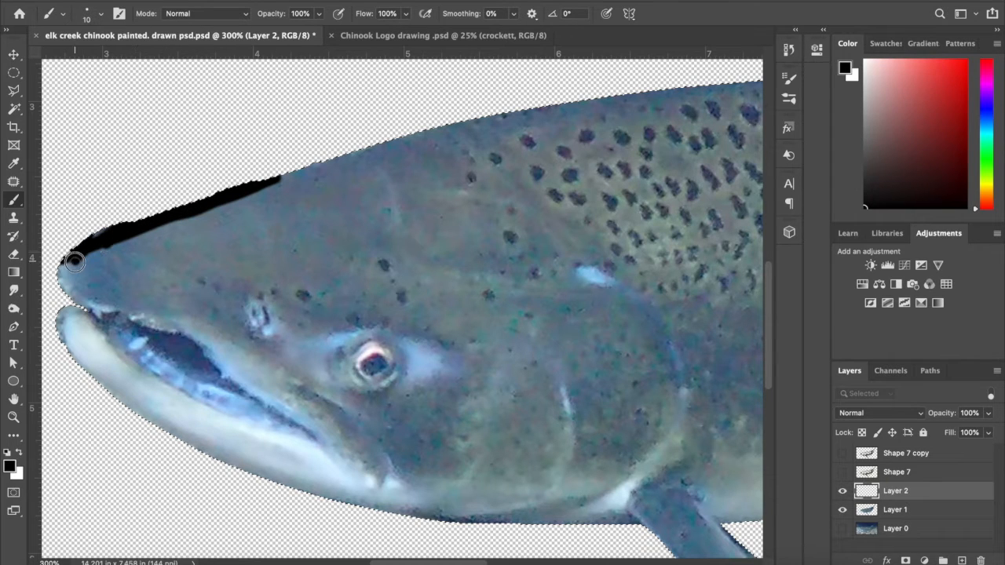
left_click_drag(74, 264, 67, 273)
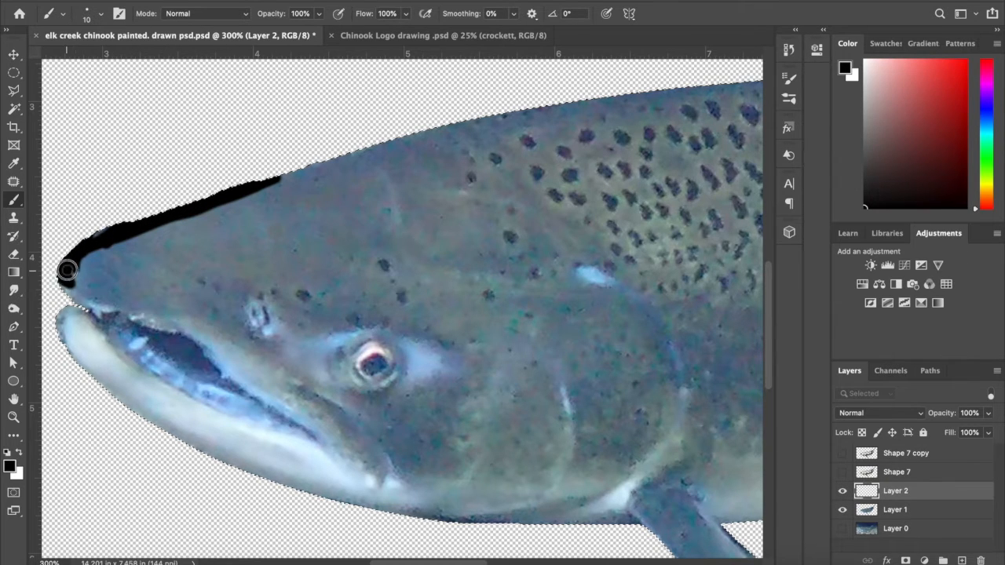
mouse_move(133, 231)
left_mouse_down()
mouse_move(75, 279)
mouse_move(91, 292)
mouse_move(68, 273)
mouse_move(85, 300)
mouse_move(94, 248)
left_mouse_up()
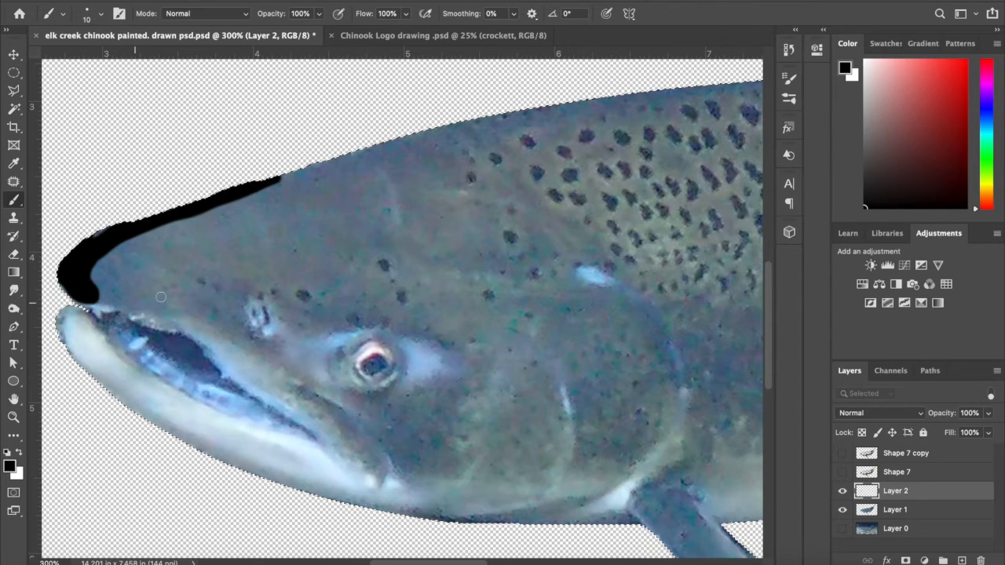
- Paint the lower jaw tip black and continue the black contour along the front part of the upper lip
left_click_drag(81, 318, 82, 319)
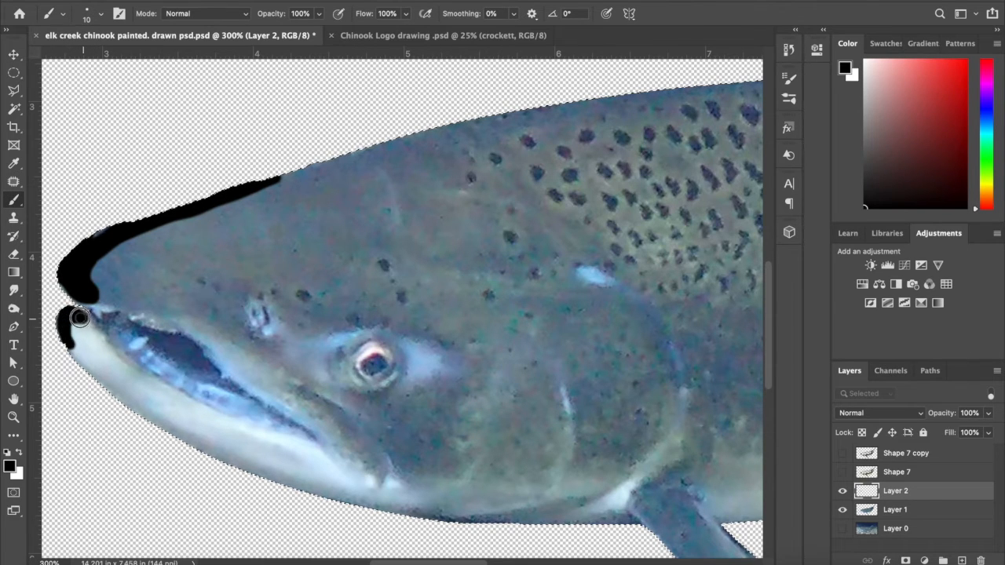
left_click_drag(71, 343, 78, 357)
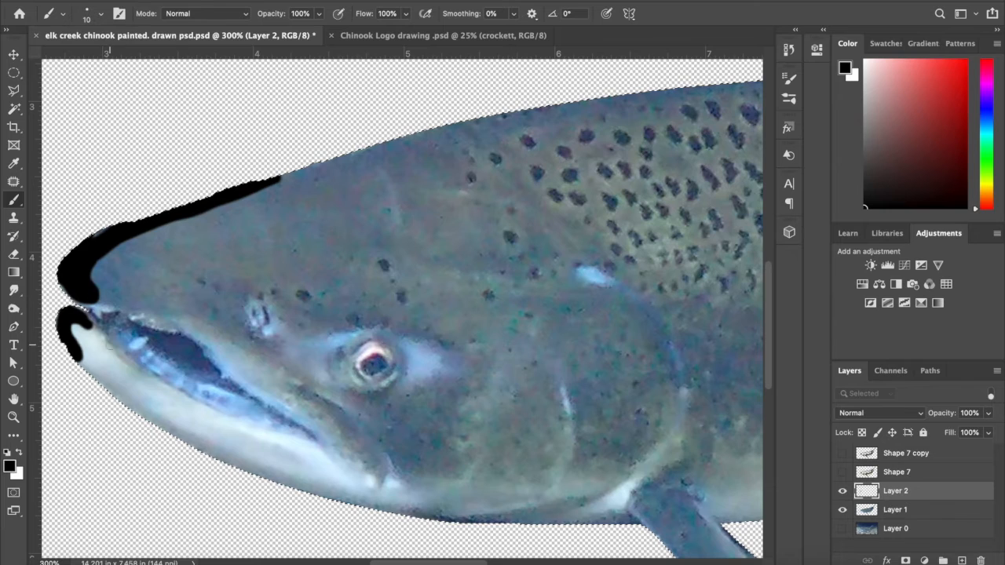
left_click_drag(179, 325, 125, 302)
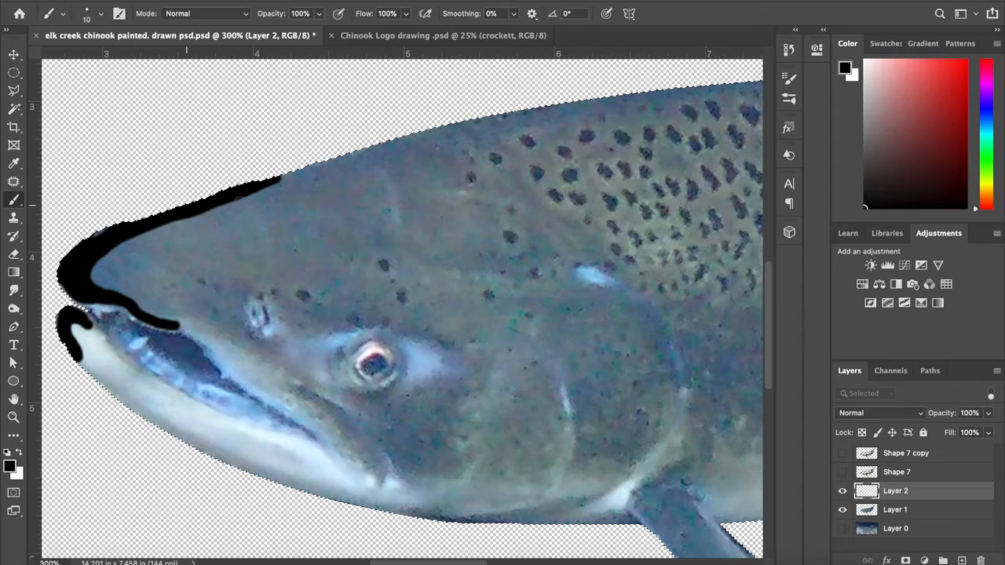
- Extend the black contour along the back of the head, with a filled shadow tapering to a downward point
left_click_drag(410, 139, 370, 149)
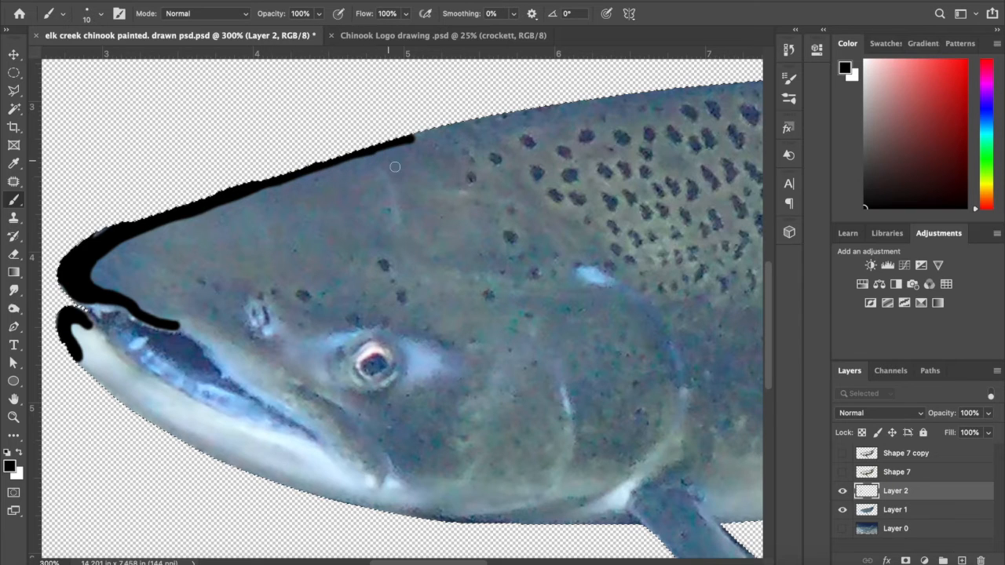
mouse_move(383, 159)
left_mouse_down()
mouse_move(397, 182)
mouse_move(400, 161)
left_mouse_up()
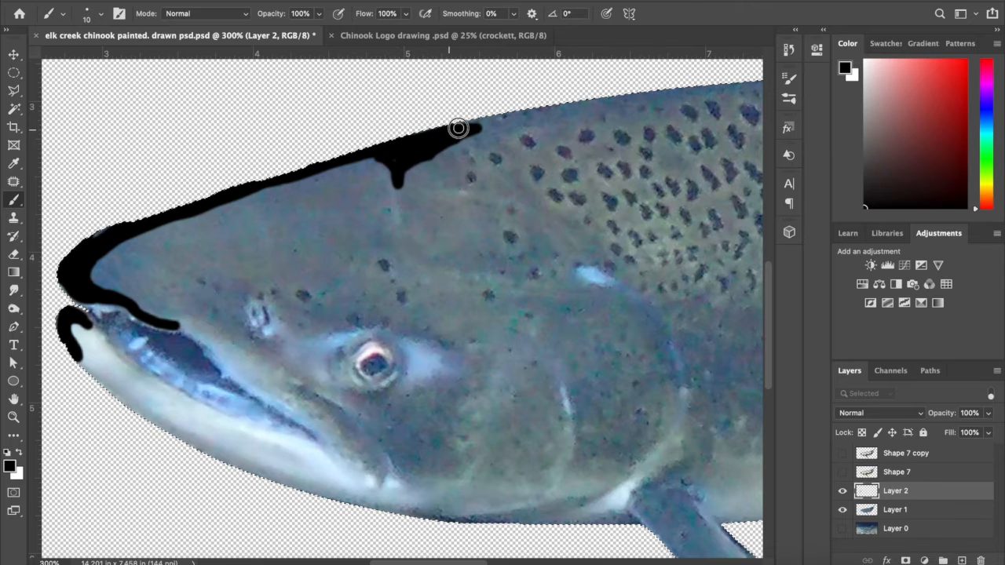
- Paint the pupil and two arcs around the eye in black with a size 6 brush, and erase a small pupil highlight at size 8
left_click_drag(372, 359, 375, 364)
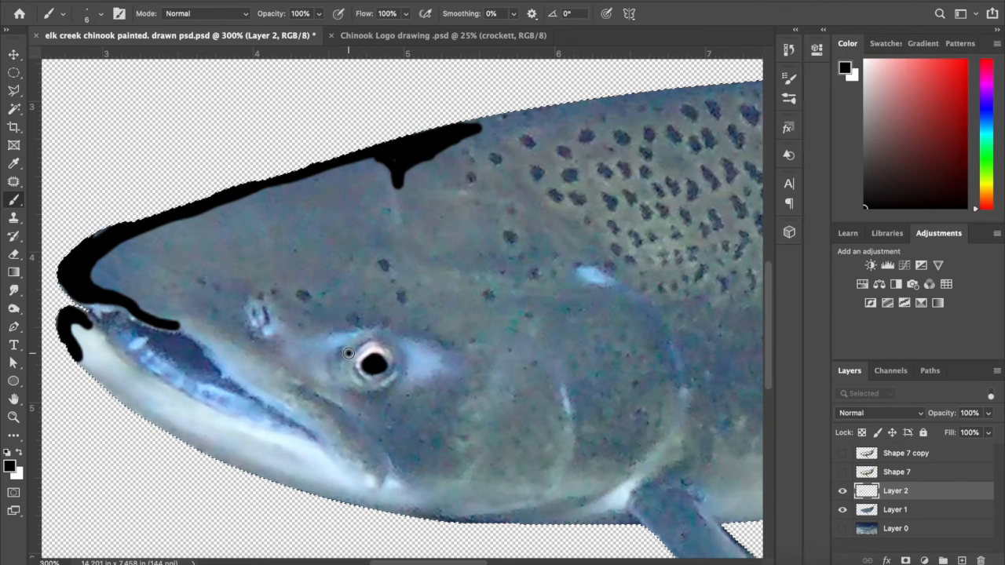
left_click_drag(351, 348, 364, 343)
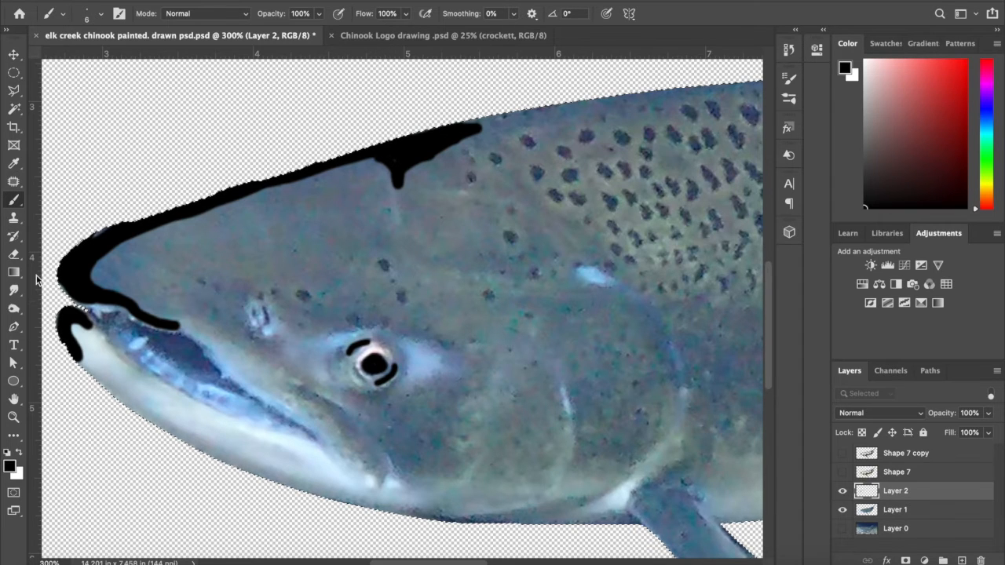
left_click(15, 255)
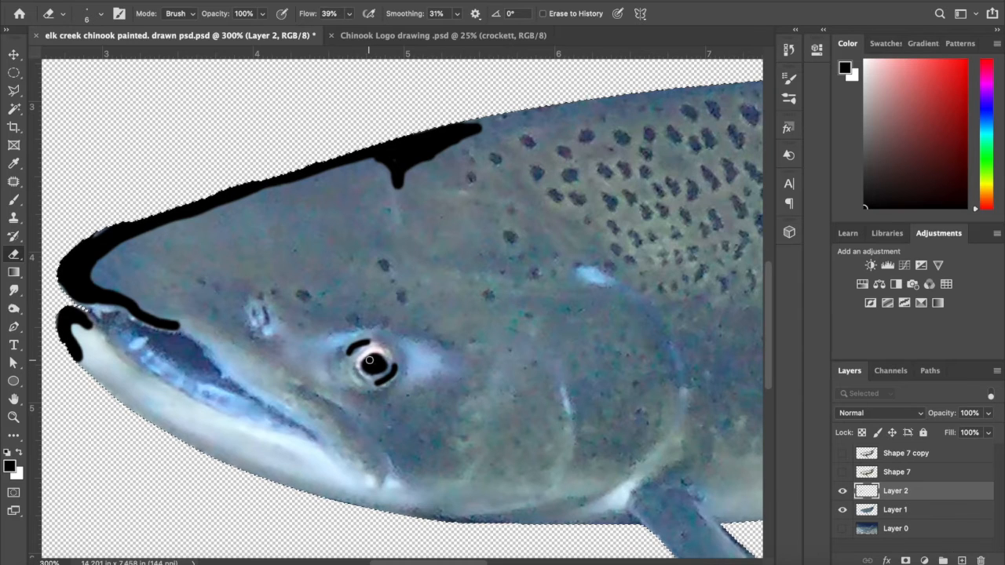
left_click(369, 360)
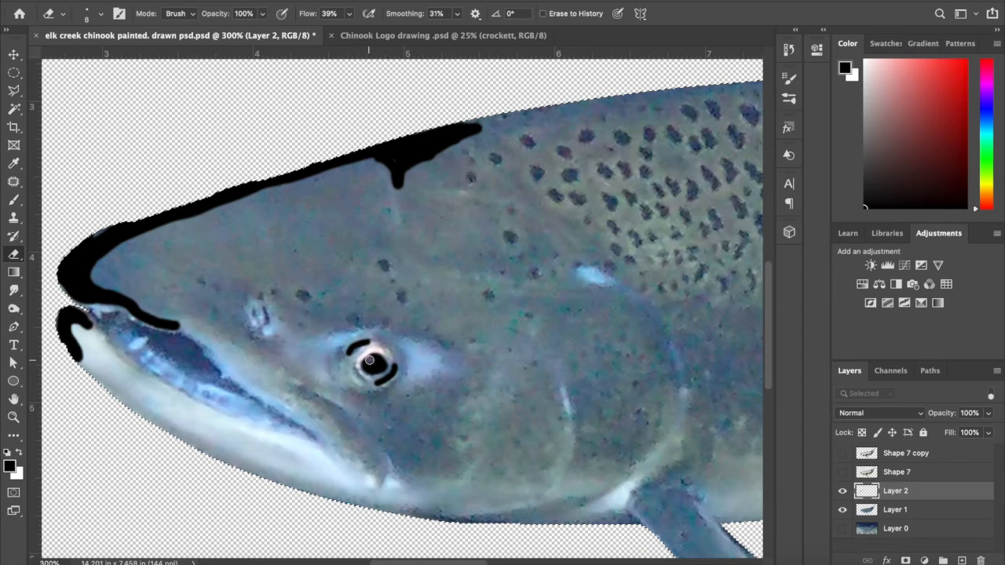
left_click(368, 360)
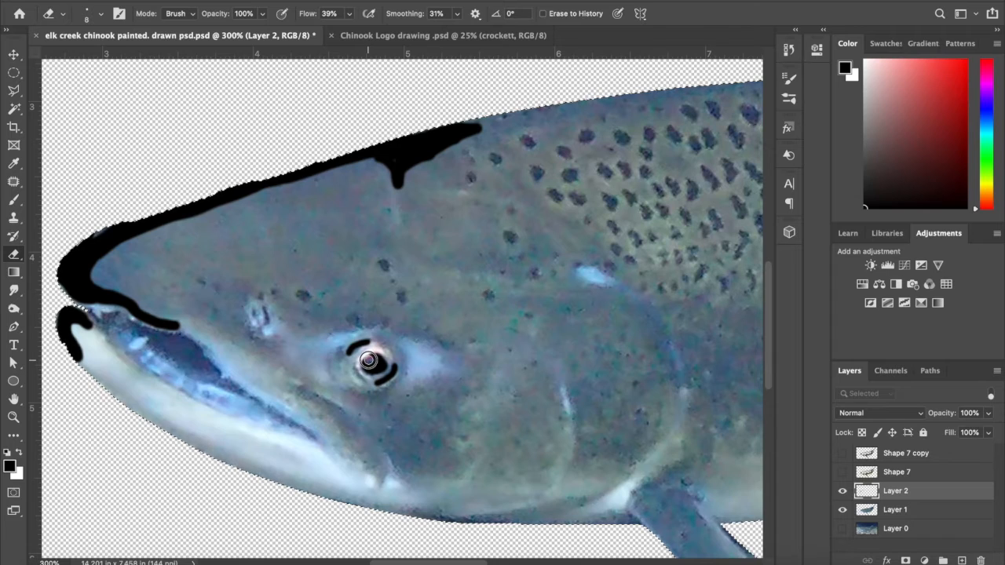
left_click(370, 360)
left_click_drag(371, 361, 369, 359)
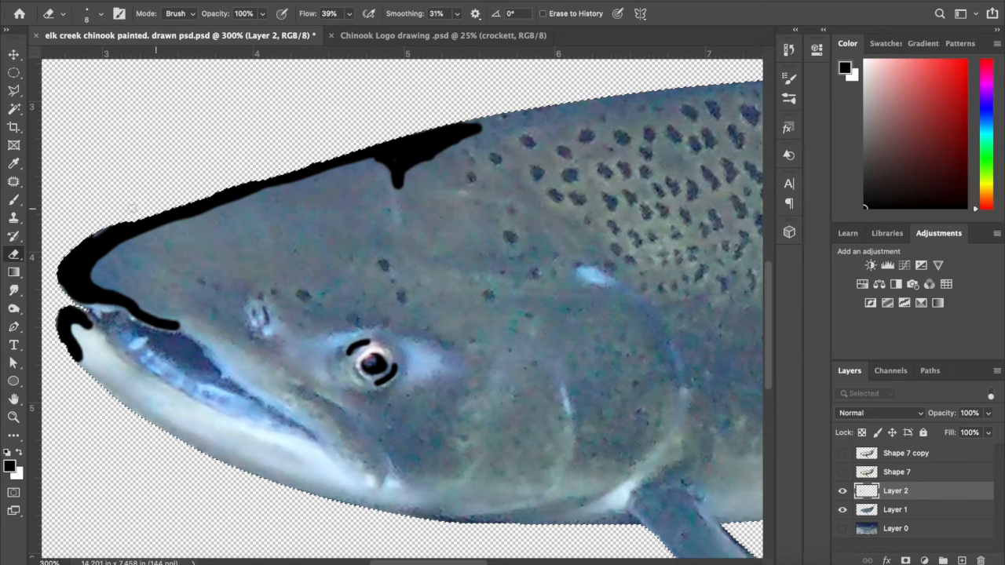
- Paint the nostril marks and a nearby spot in black at size 6, and outline both mouth edges back to the corner
key("b")
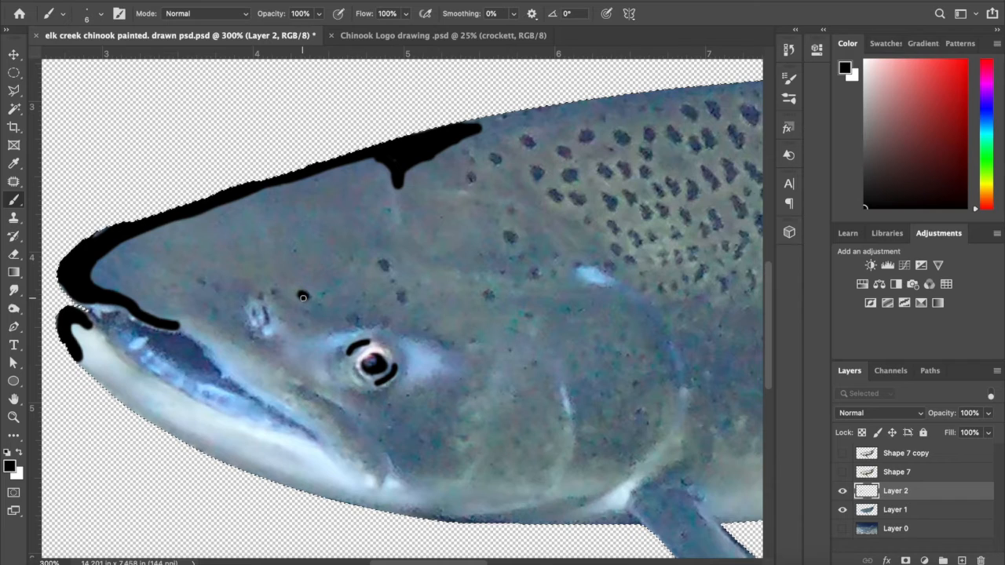
mouse_move(264, 315)
left_mouse_down()
mouse_move(267, 325)
mouse_move(266, 317)
left_mouse_up()
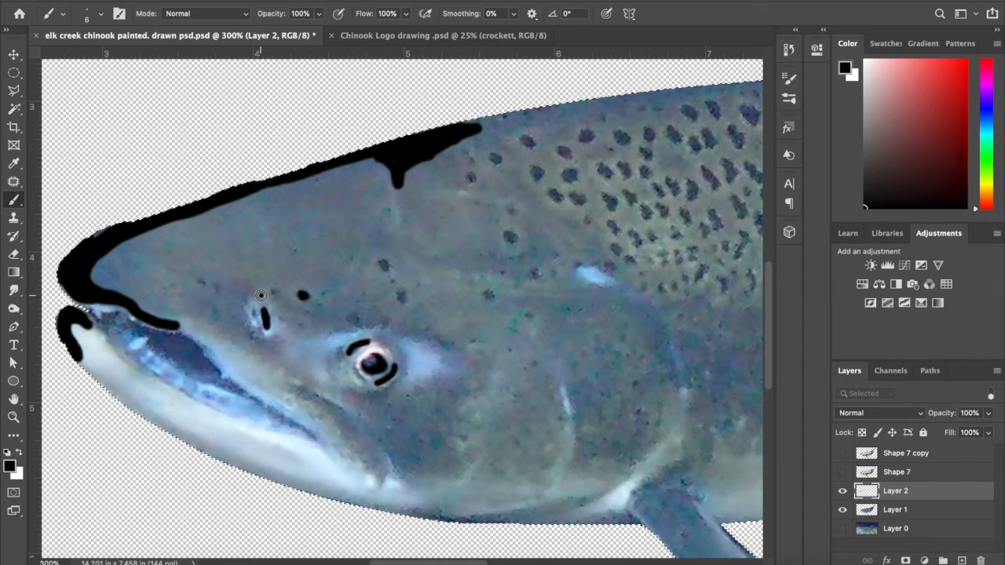
mouse_move(179, 325)
left_mouse_down()
mouse_move(234, 382)
mouse_move(315, 443)
left_mouse_up()
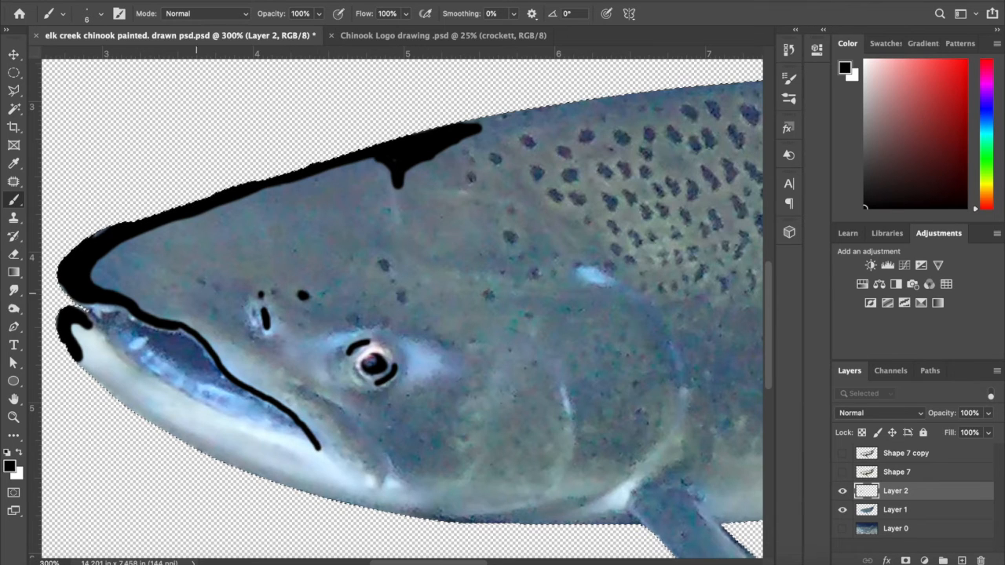
left_click_drag(84, 319, 174, 391)
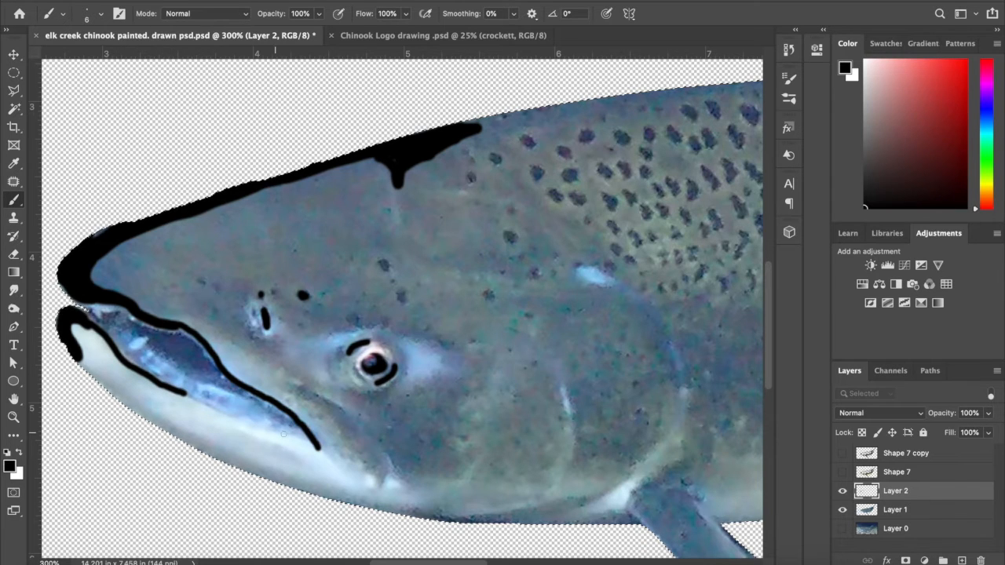
mouse_move(308, 440)
left_mouse_down()
mouse_move(168, 388)
mouse_move(241, 421)
mouse_move(182, 396)
mouse_move(218, 417)
mouse_move(287, 435)
left_mouse_up()
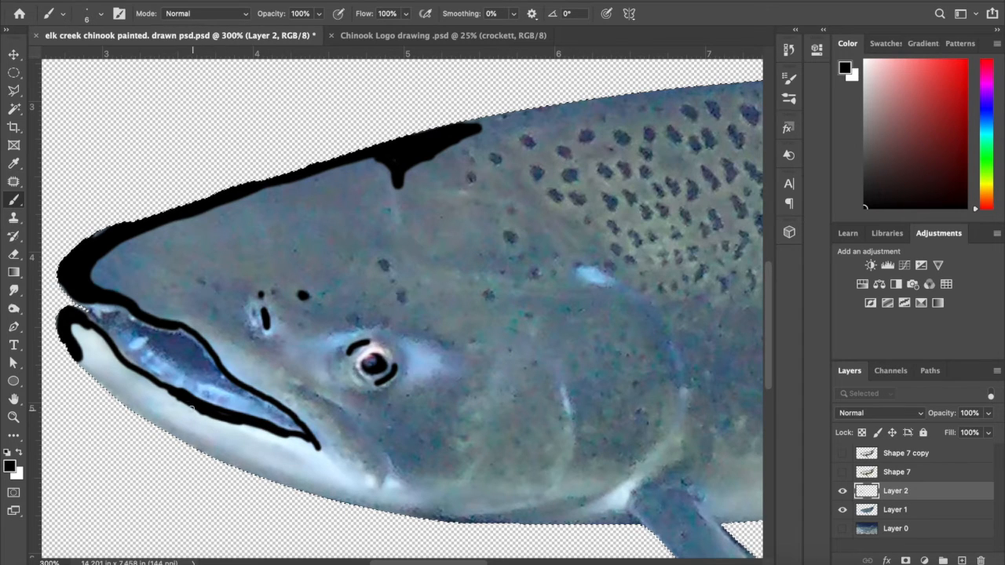
mouse_move(172, 395)
left_mouse_down()
mouse_move(217, 421)
mouse_move(322, 452)
left_mouse_up()
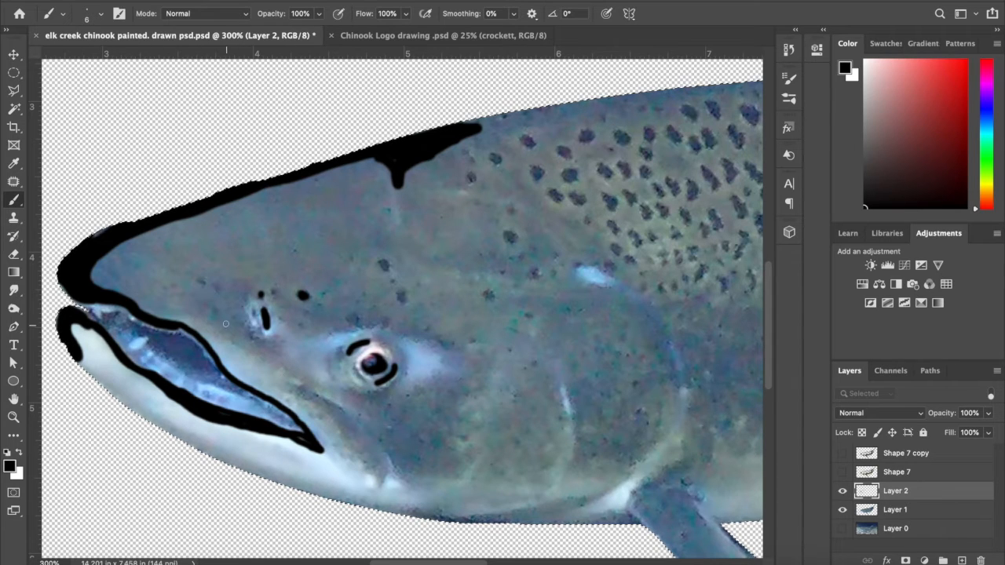
- Fill the dark upper part of the mouth interior with black, enlarging the brush to size 9
mouse_move(170, 344)
left_mouse_down()
mouse_move(138, 326)
mouse_move(176, 337)
mouse_move(184, 353)
mouse_move(152, 342)
mouse_move(194, 356)
left_mouse_up()
key("bracketright")
key("bracketright")
key("bracketright")
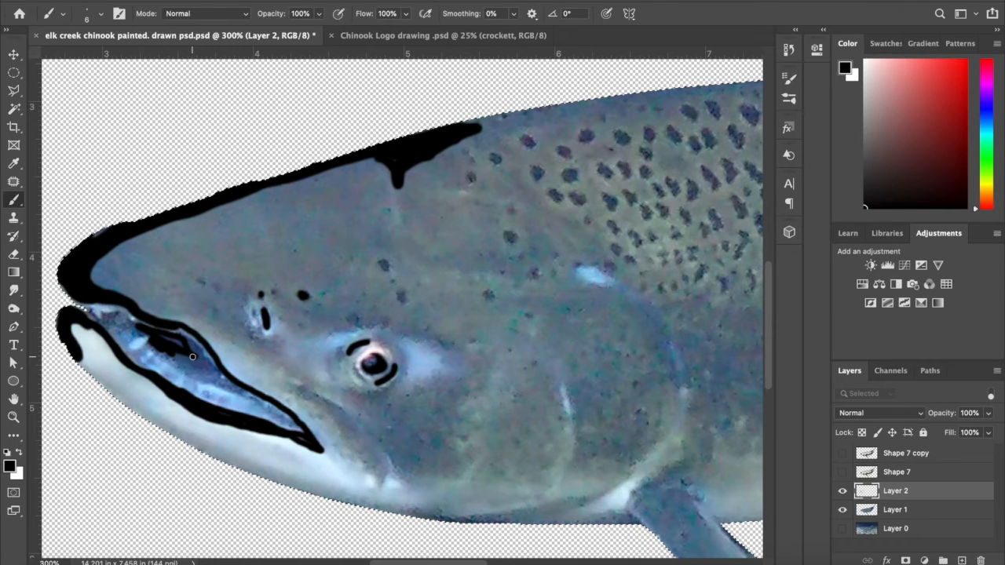
mouse_move(193, 356)
left_mouse_down()
mouse_move(165, 342)
mouse_move(191, 365)
mouse_move(189, 345)
mouse_move(208, 370)
mouse_move(176, 337)
mouse_move(156, 334)
mouse_move(219, 384)
mouse_move(193, 346)
mouse_move(171, 334)
mouse_move(196, 348)
mouse_move(234, 393)
mouse_move(179, 328)
mouse_move(170, 324)
mouse_move(261, 401)
left_mouse_up()
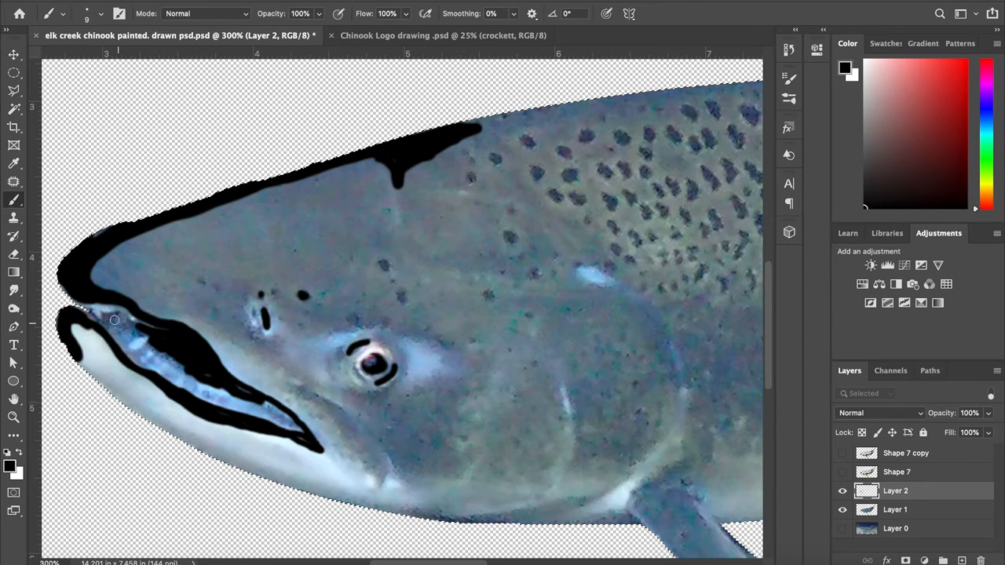
left_click(14, 256)
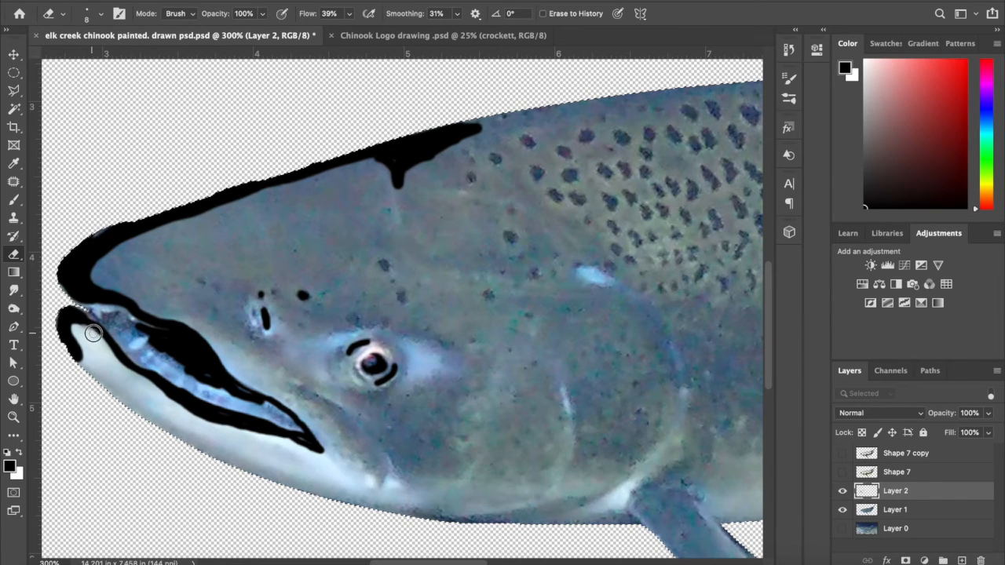
scroll(415, 213, "up", 2)
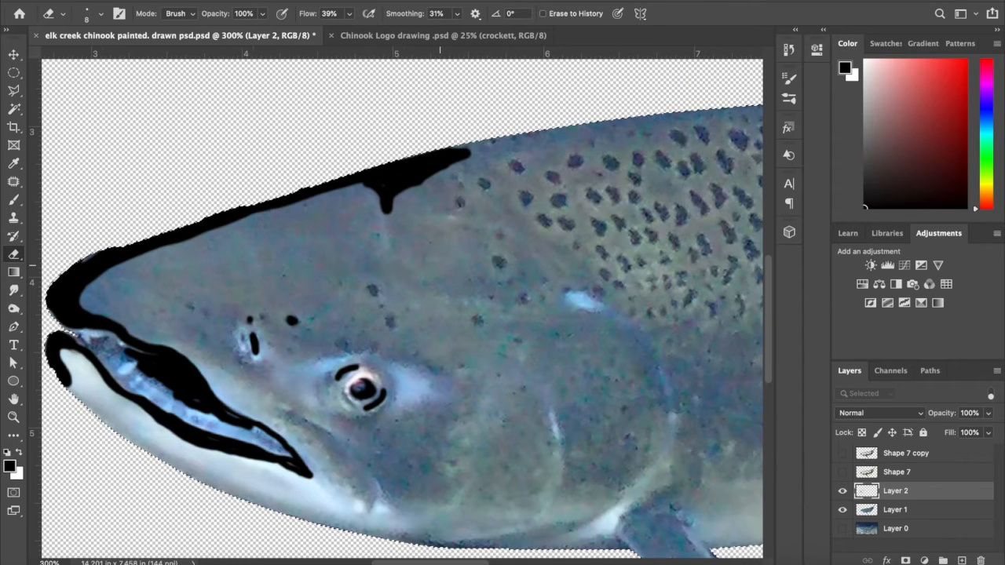
key("b")
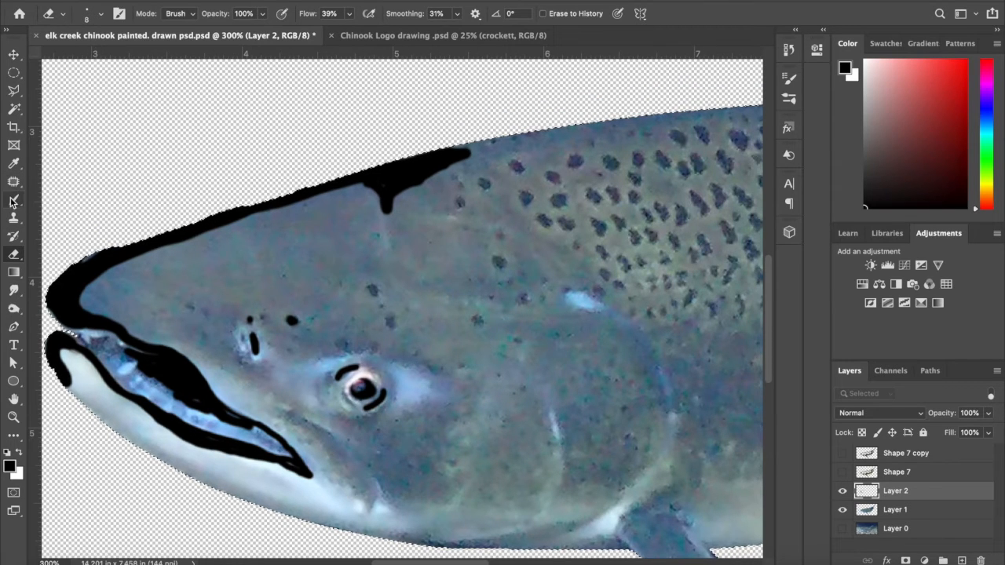
key("e")
- Show the Shape 7 drawing layer over the salmon photo and hide Layer 2
scroll(401, 308, "right", 5)
left_click(843, 472)
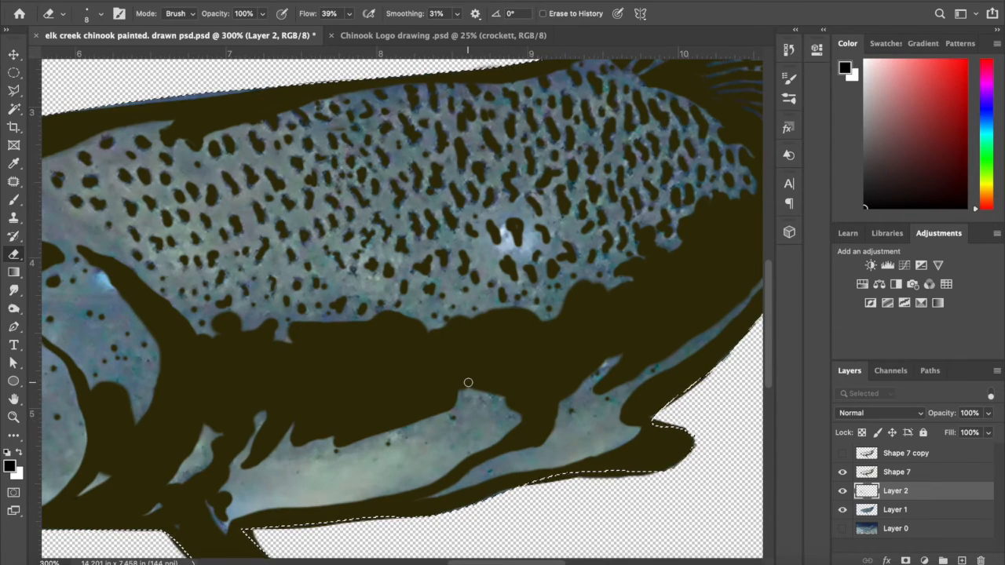
scroll(464, 385, "left", 10)
scroll(464, 385, "down", 3)
scroll(468, 383, "up", 2)
scroll(468, 382, "right", 1)
scroll(468, 383, "left", 4)
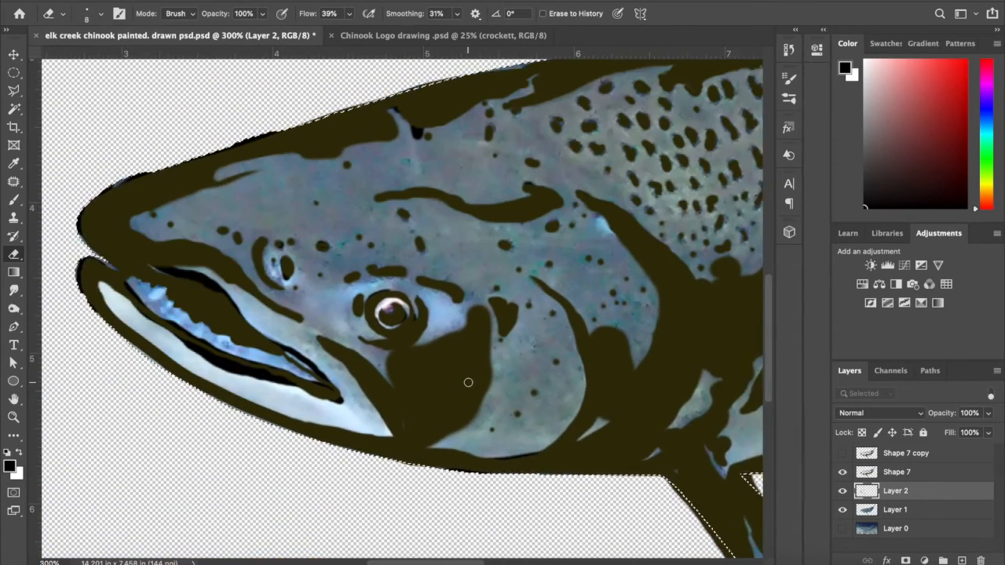
scroll(467, 382, "right", 2)
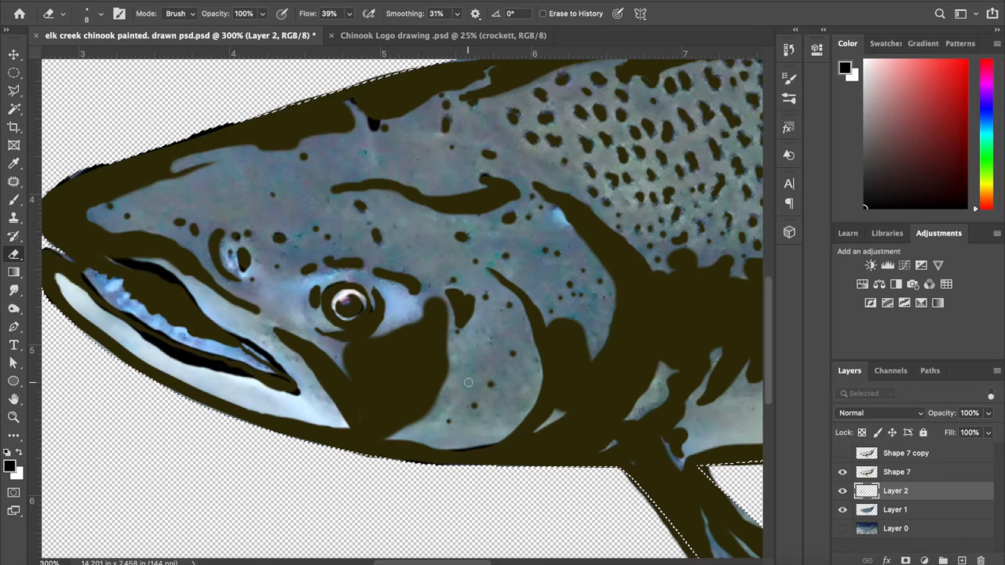
left_click(843, 511)
left_click(842, 509)
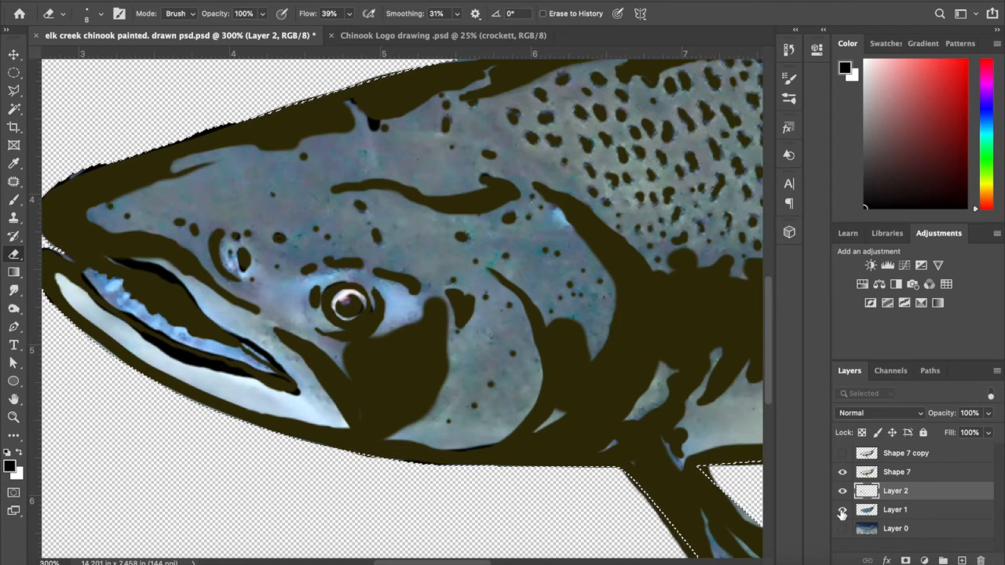
left_click(842, 491)
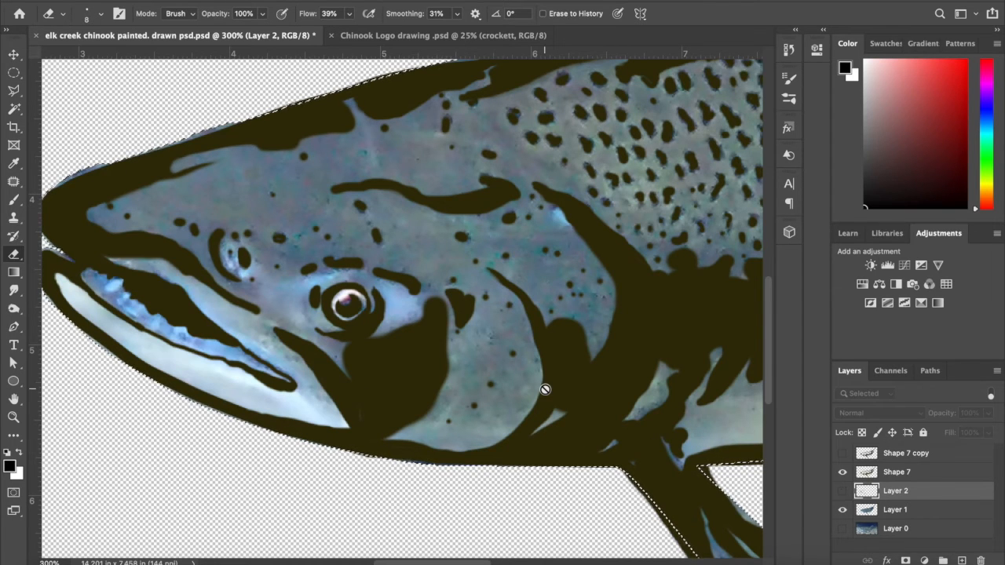
- Examine the Shape 7 drawing over the photo from the rear fin and tail back to the head and lower fin
scroll(542, 386, "right", 15)
scroll(542, 386, "up", 4)
scroll(545, 390, "up", 4)
scroll(544, 390, "right", 1)
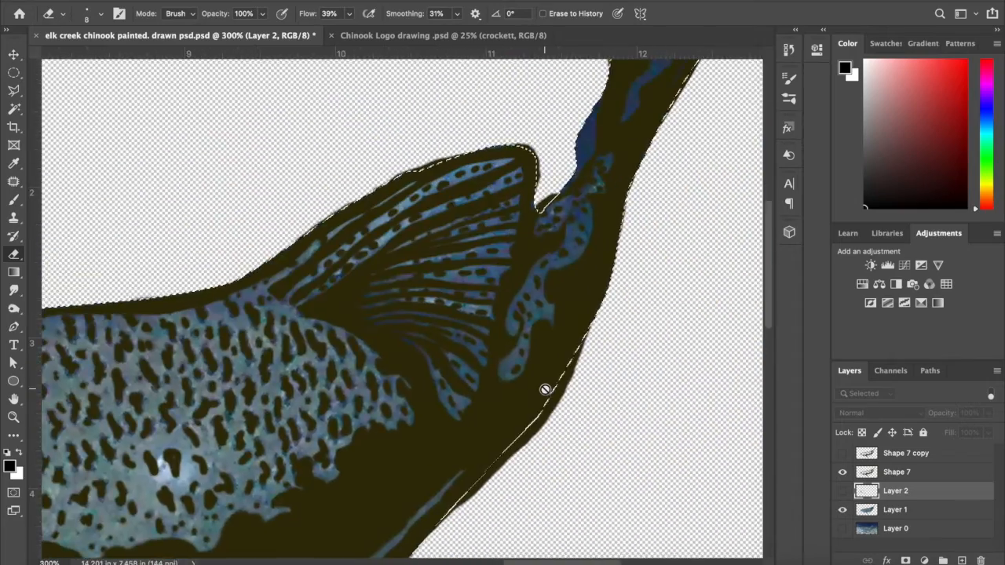
scroll(545, 389, "right", 3)
scroll(545, 390, "up", 3)
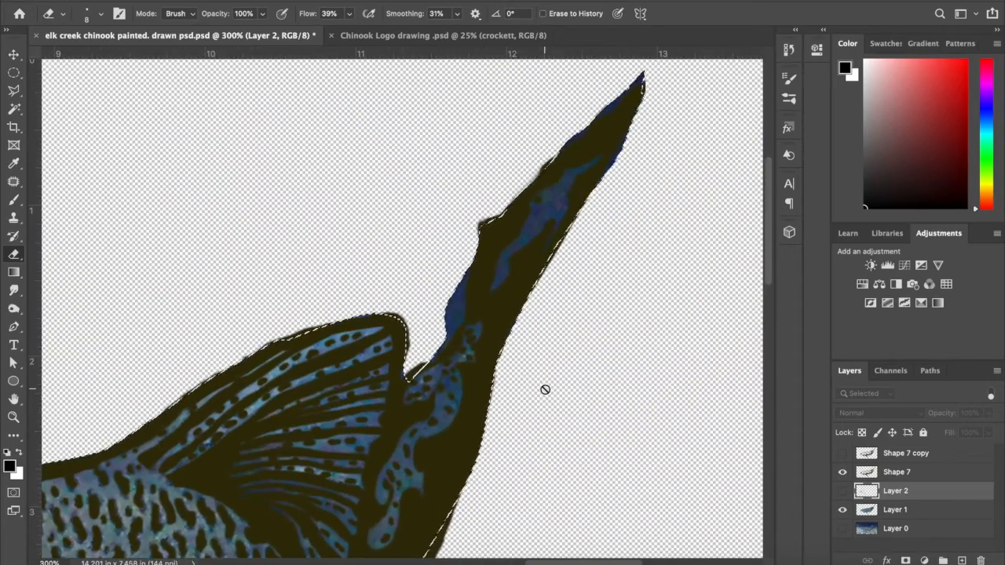
scroll(545, 389, "down", 4)
scroll(545, 390, "left", 10)
scroll(545, 389, "down", 3)
scroll(545, 389, "left", 3)
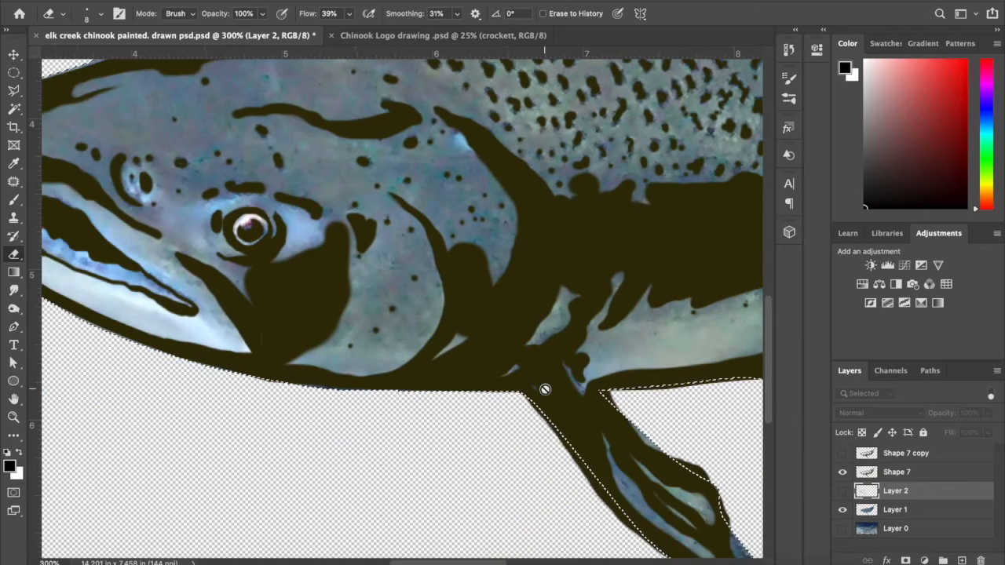
scroll(545, 389, "up", 2)
scroll(545, 389, "right", 2)
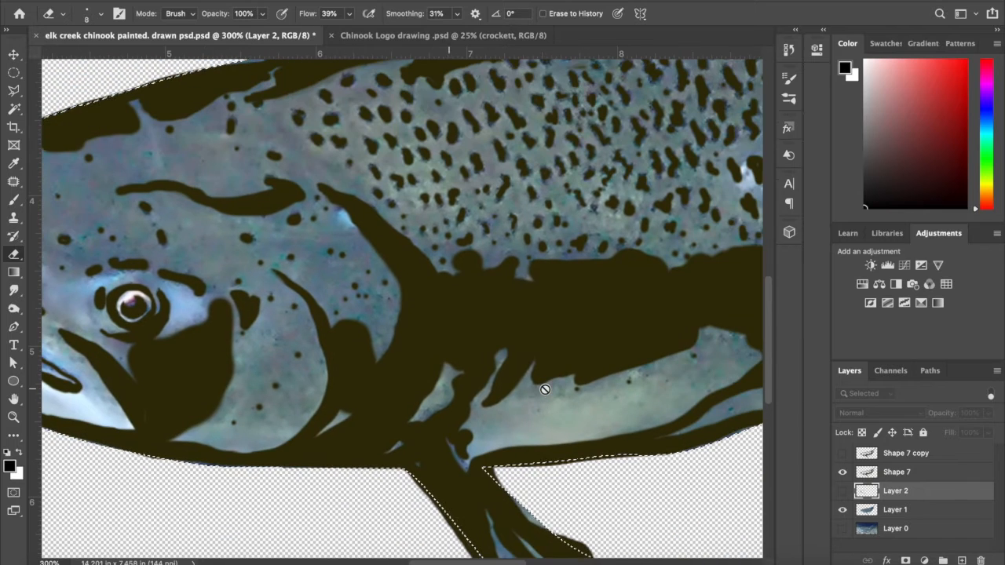
- Hide the Layer 1 photo cutout to show the whole Shape 7 drawing on its own
left_click(844, 454)
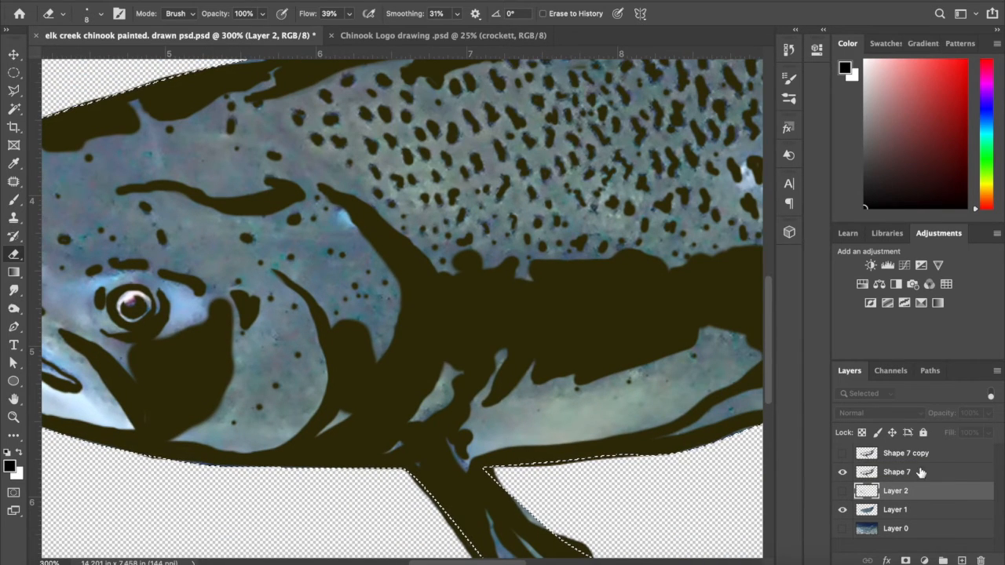
left_click(843, 509)
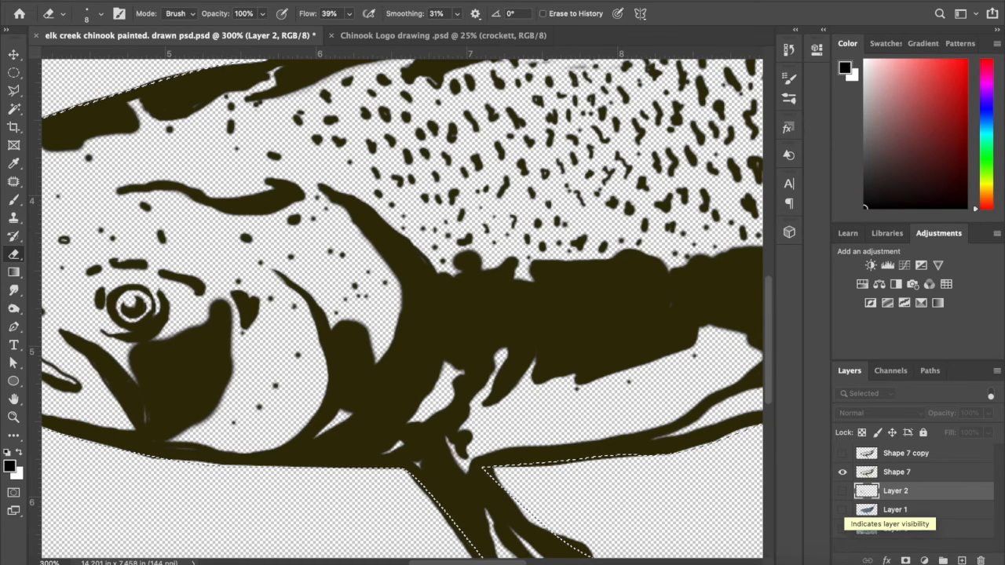
key("ctrl+minus")
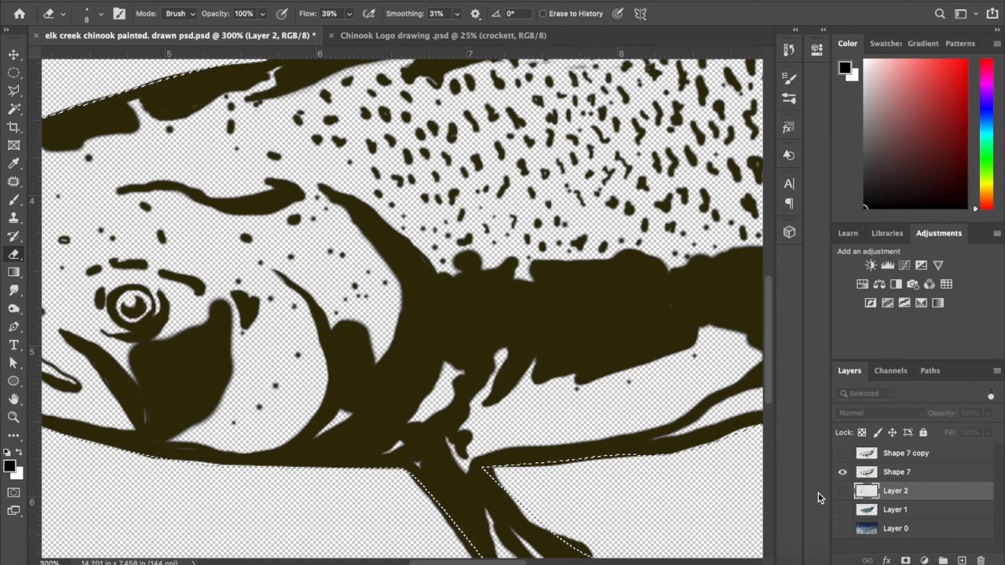
key("ctrl+0")
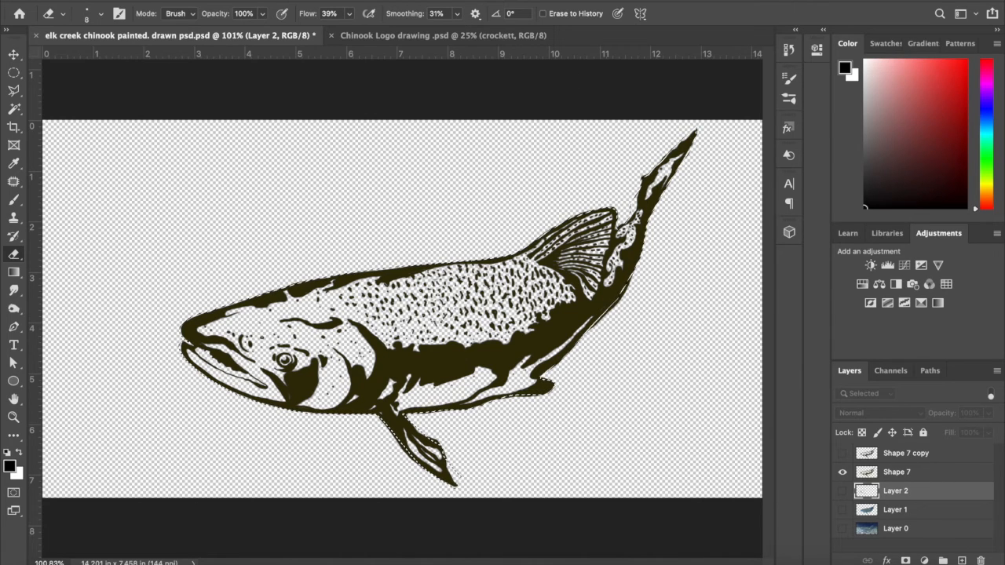
- Duplicate the Shape 7 layer within the same document, keeping the suggested name
left_click(923, 473)
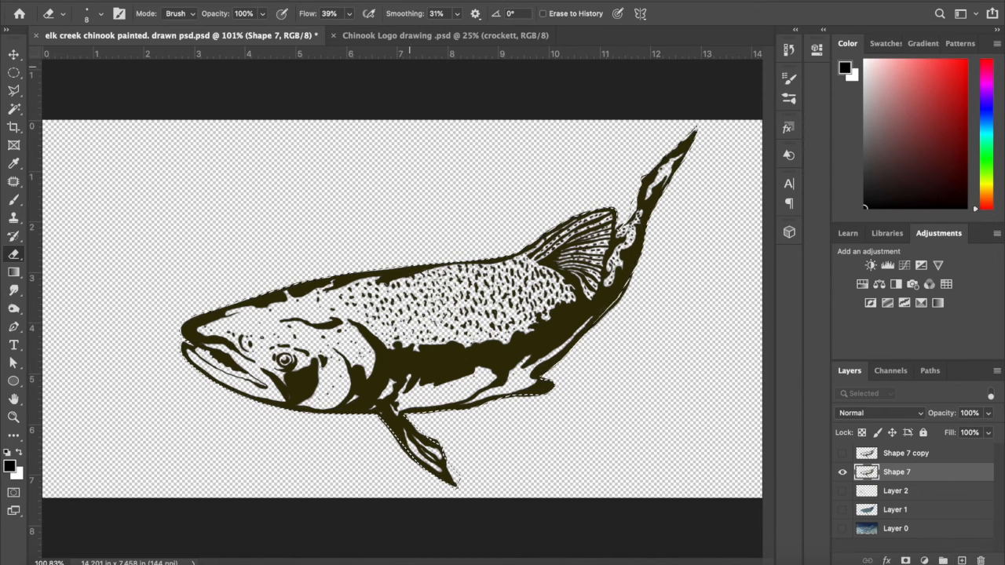
left_click(210, 1)
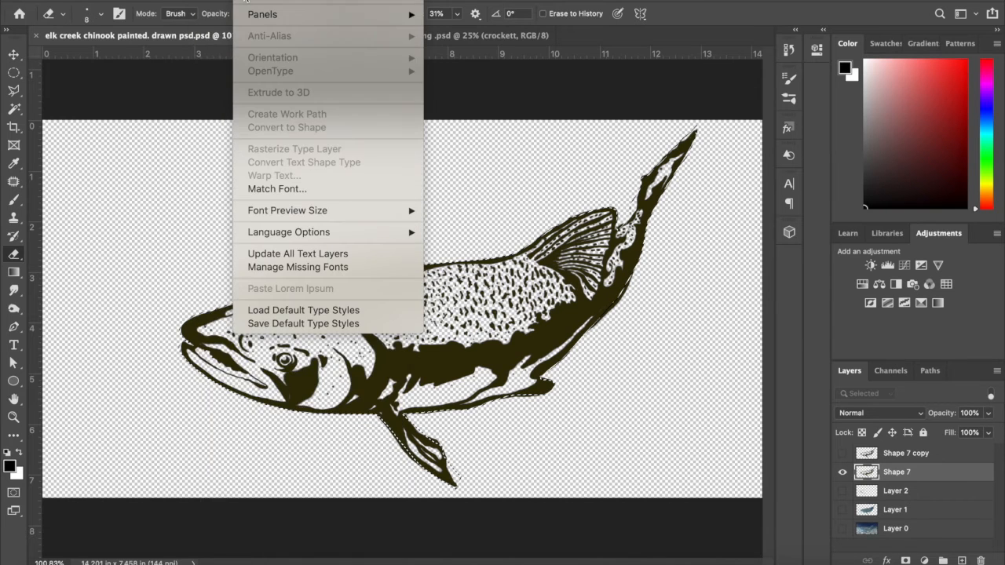
left_click(234, 33)
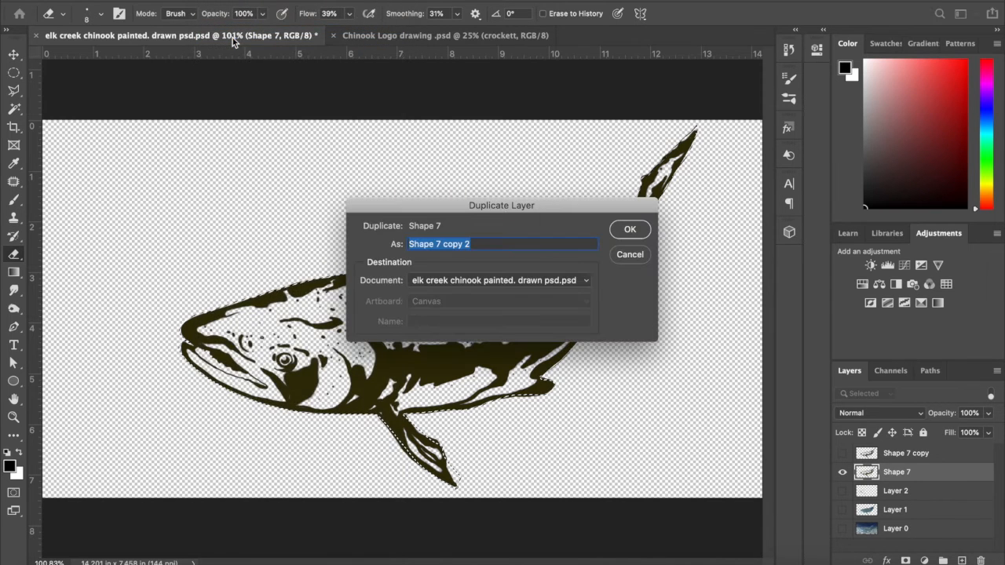
left_click(638, 230)
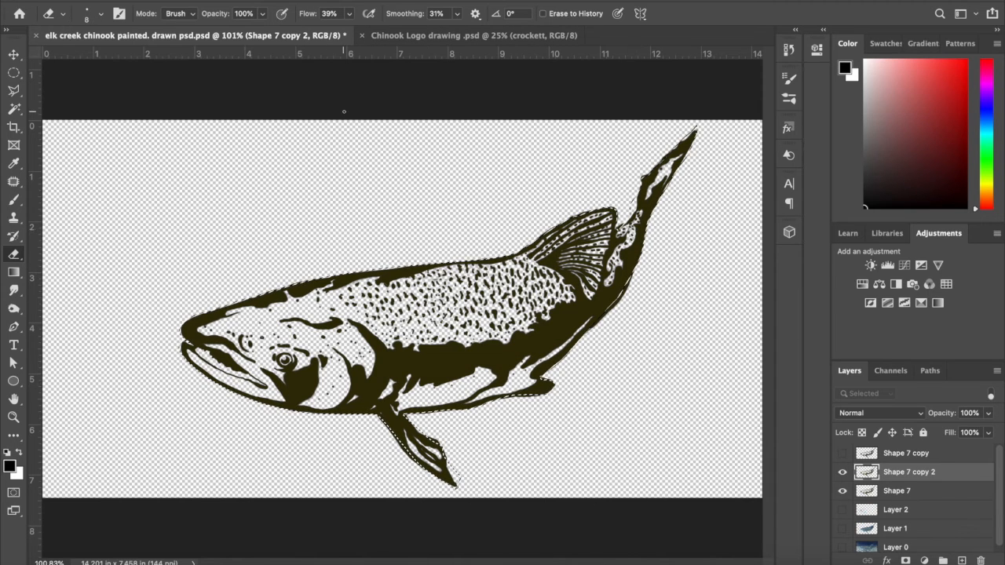
- Apply the Filter Gallery's Stamp sketch filter to the duplicated layer with Light/Dark Balance 43 and Smoothness 5
left_click(328, 0)
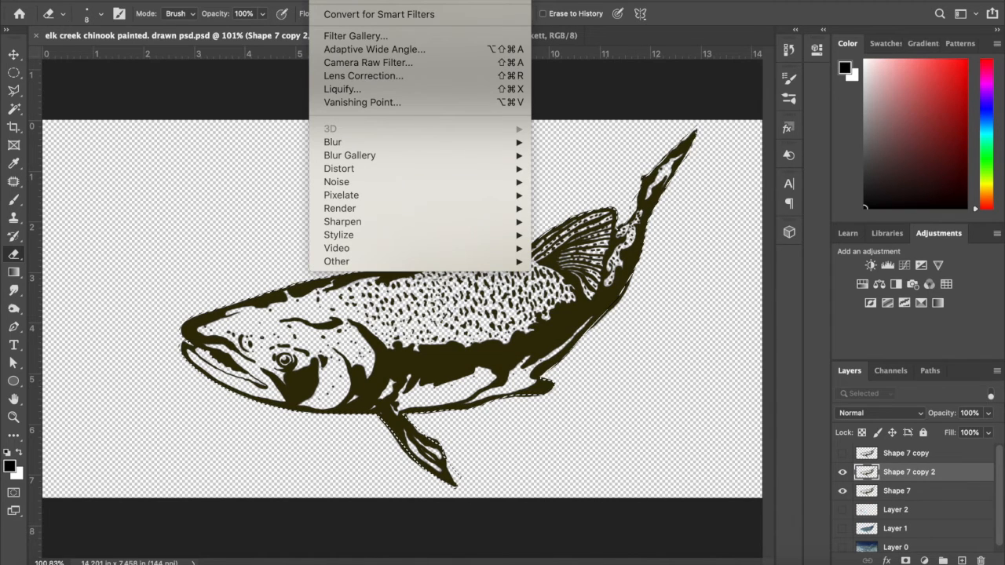
left_click(339, 40)
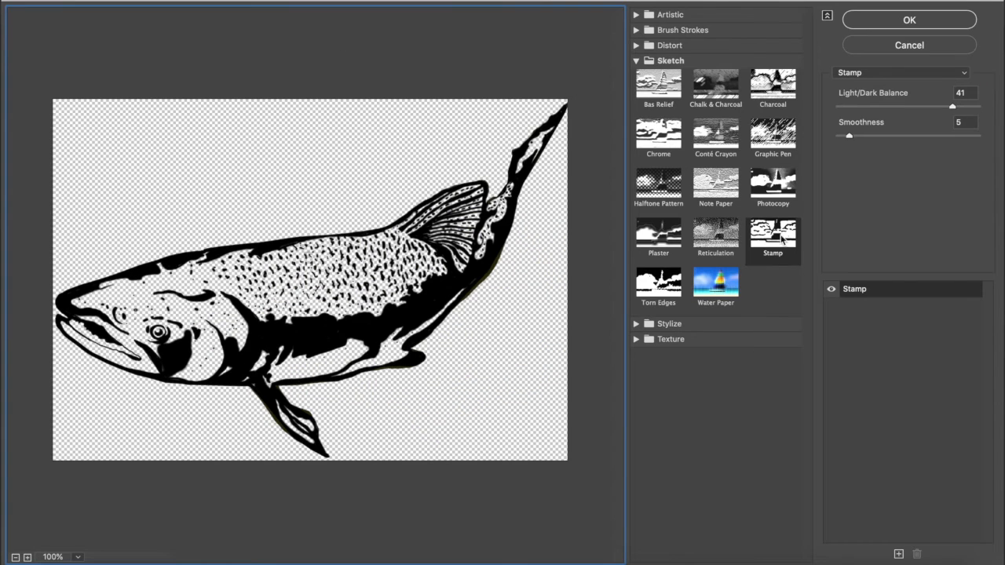
left_click(779, 241)
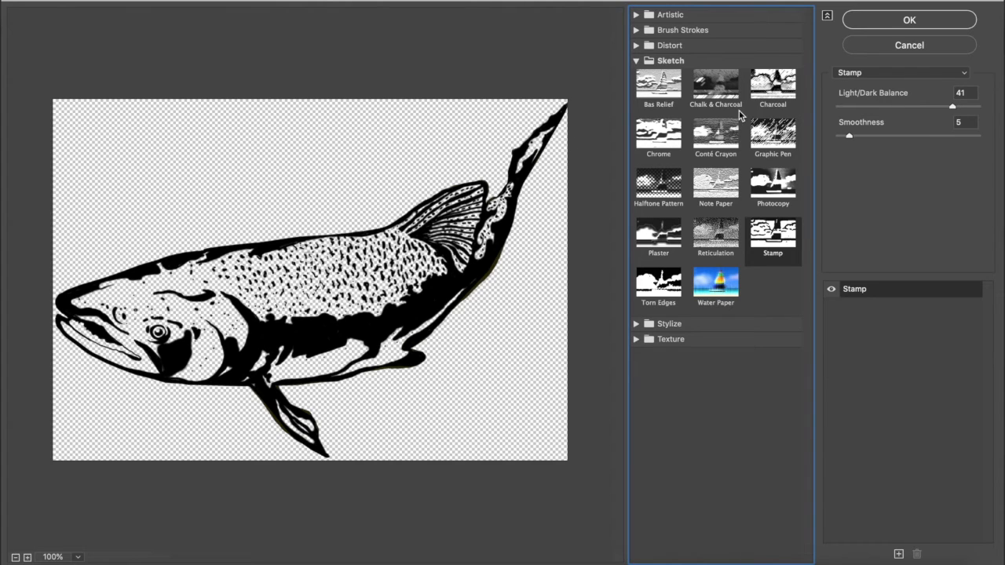
left_click(850, 106)
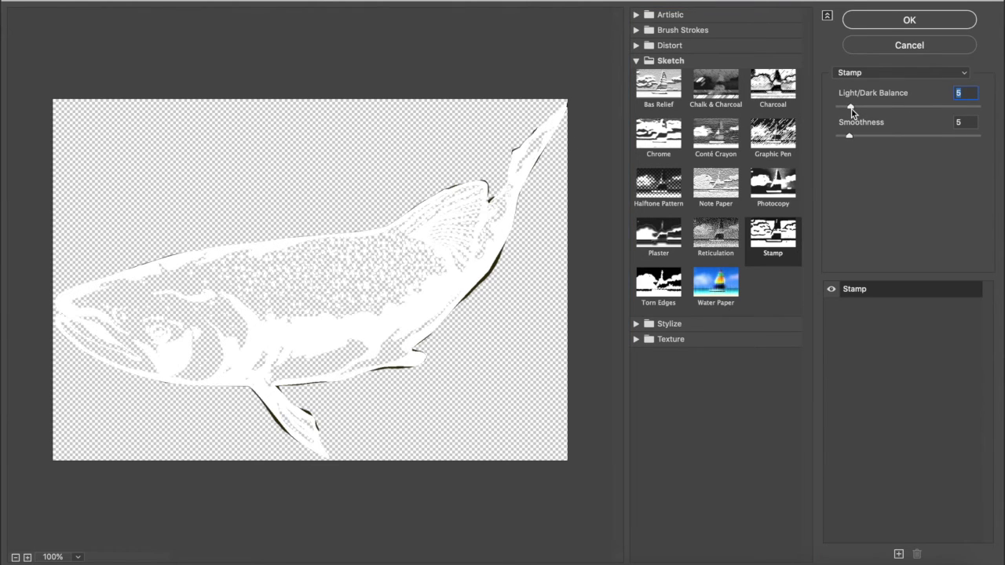
left_click(927, 106)
left_click(958, 108)
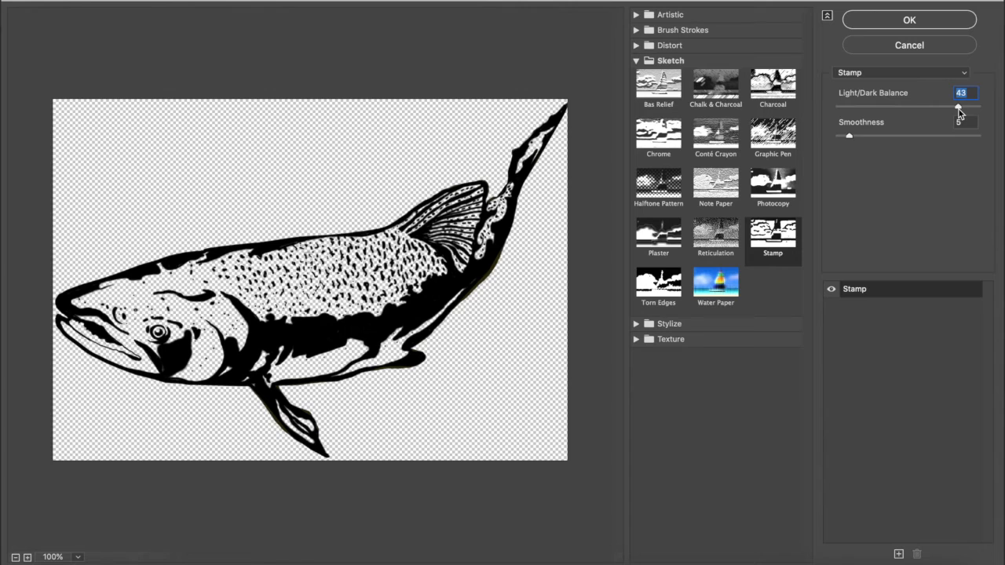
left_click(935, 21)
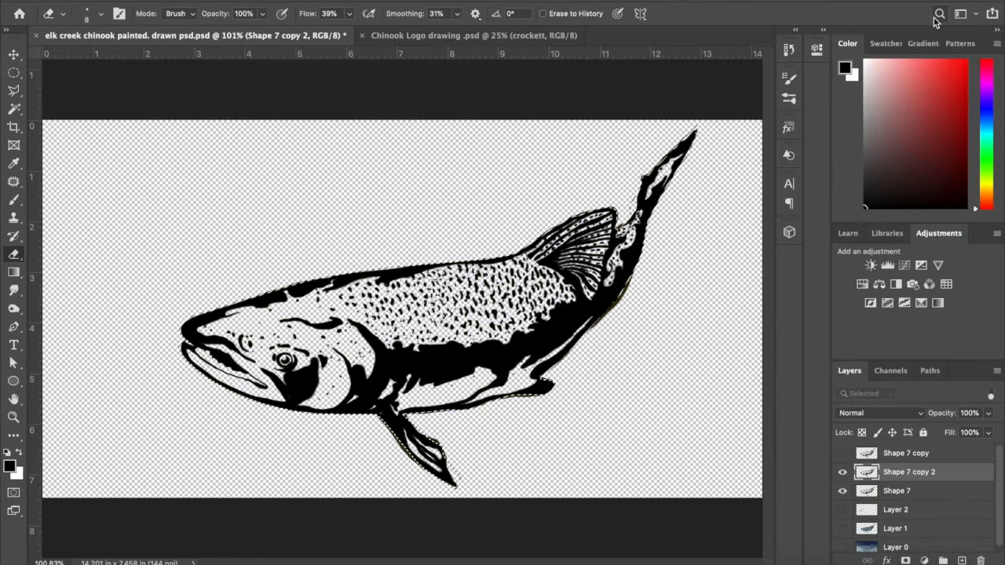
- Deselect the fish outline and start a Pen tool path at the snout, running just above the top of the head
left_click(16, 332)
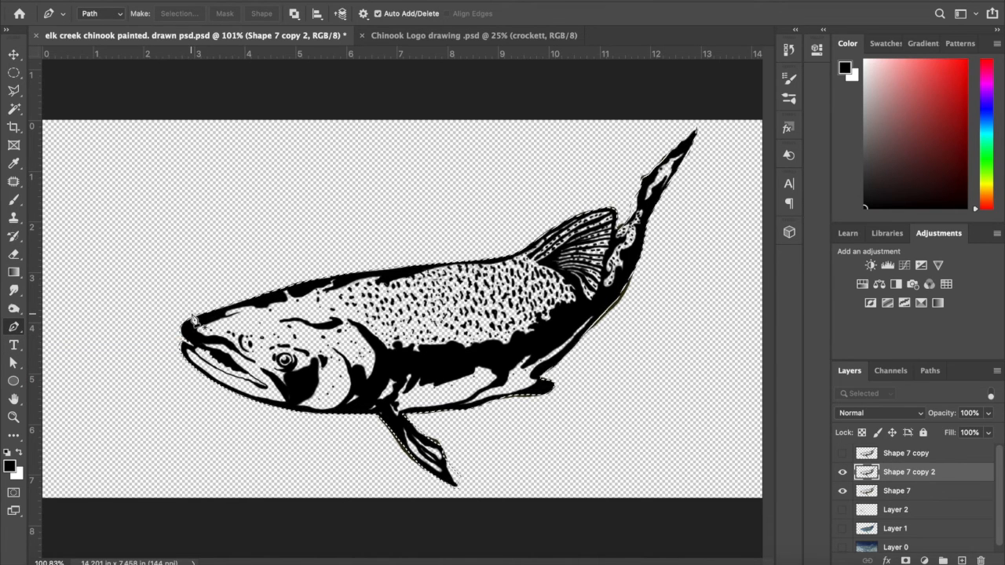
key("super+equal")
key("super+equal")
key("super+equal")
key("super+equal")
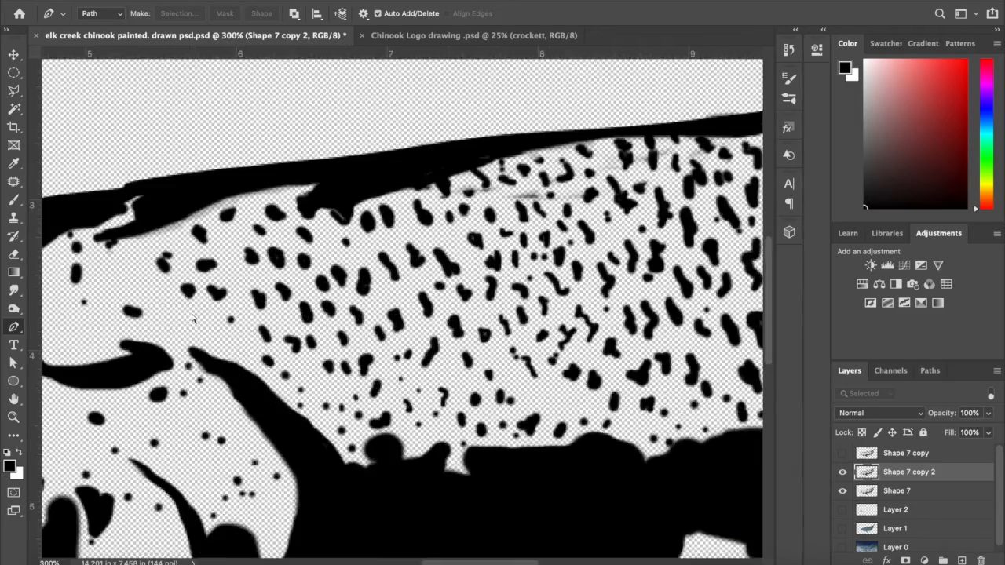
scroll(193, 318, "left", 15)
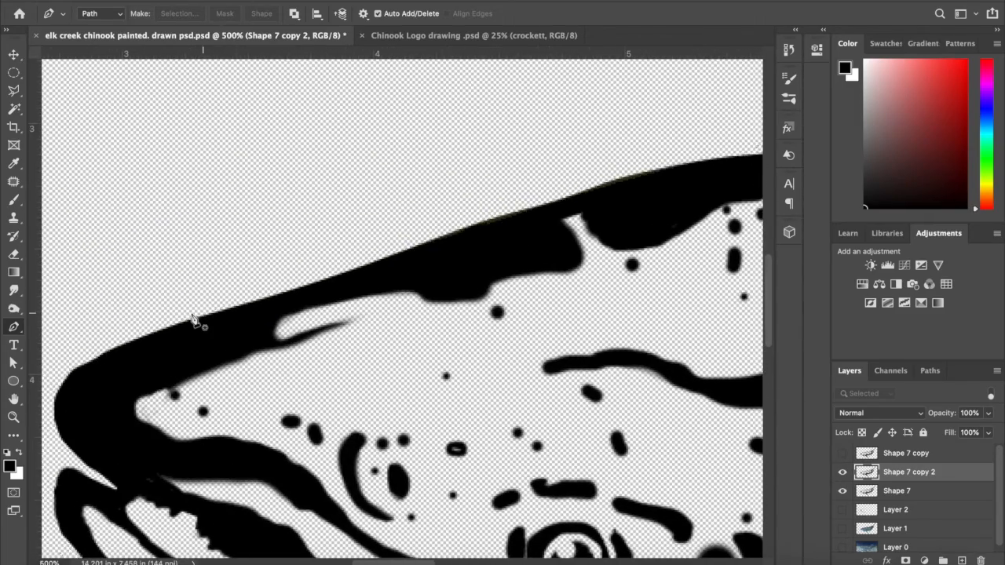
key("super+d")
left_click(73, 359)
left_click_drag(73, 358, 185, 314)
left_click_drag(307, 277, 375, 255)
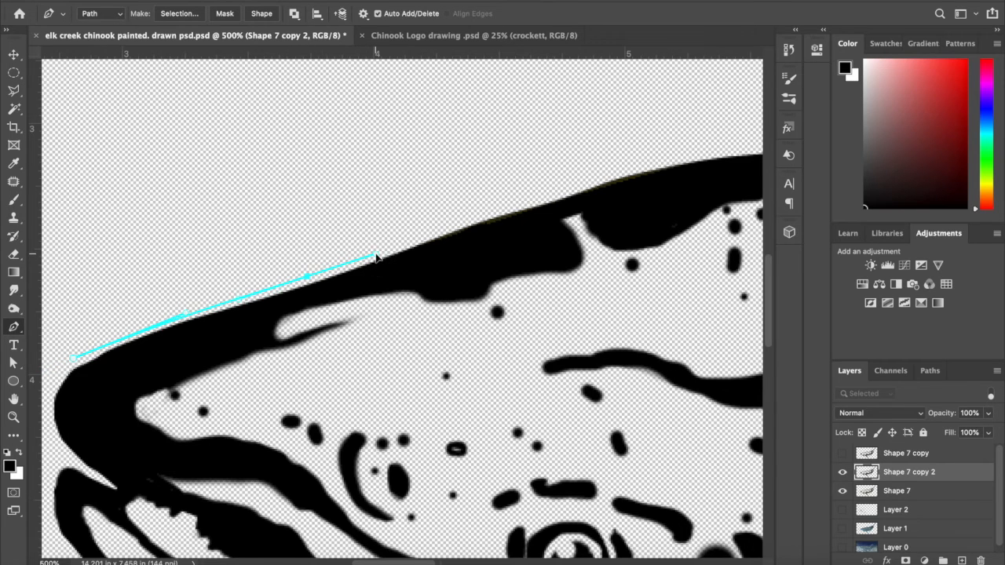
- Extend the pen path just above the black outline from the forehead to the front of the spotted back
scroll(377, 258, "right", 5)
scroll(377, 257, "up", 2)
left_click_drag(264, 298, 357, 271)
left_click_drag(412, 256, 488, 235)
scroll(490, 237, "right", 5)
scroll(490, 238, "up", 2)
scroll(490, 237, "right", 3)
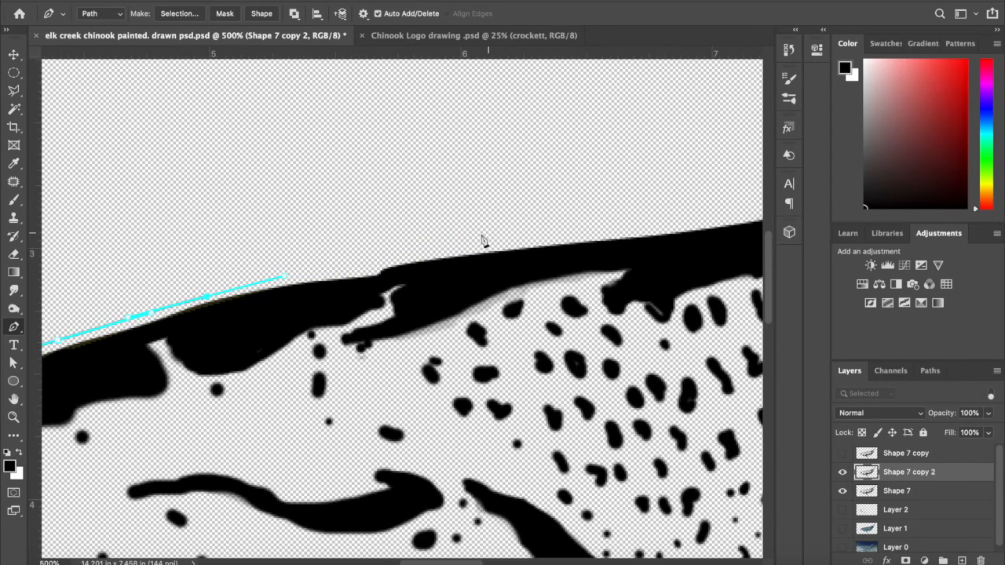
left_click_drag(321, 273, 416, 254)
scroll(416, 256, "right", 5)
scroll(416, 256, "up", 1)
left_click_drag(363, 272, 480, 255)
- Continue the pen path along the middle and rear of the back to the base of the dorsal fin
scroll(481, 258, "right", 5)
scroll(481, 258, "up", 1)
scroll(481, 258, "right", 9)
scroll(481, 258, "up", 1)
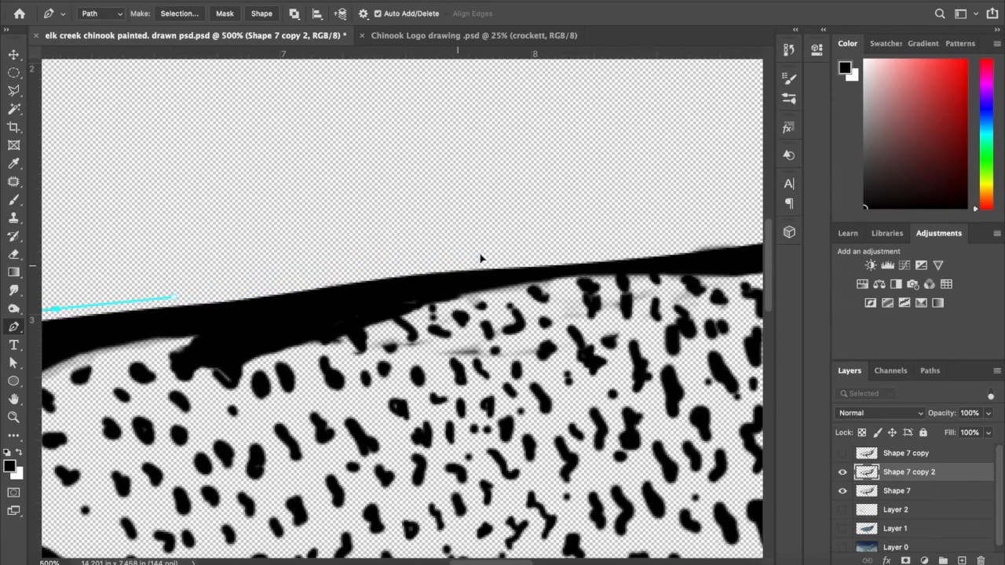
left_click(174, 295)
left_click_drag(174, 295, 452, 265)
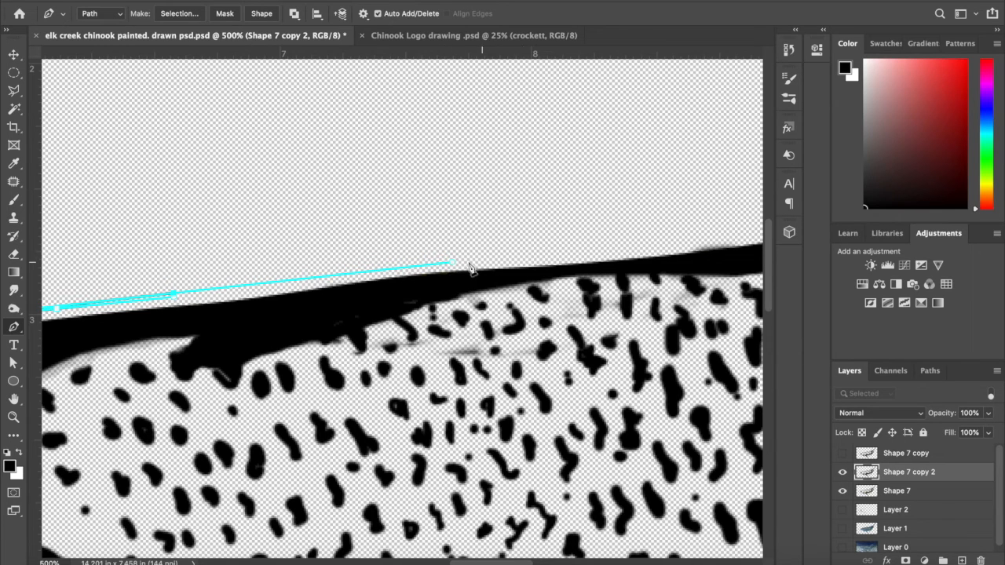
left_click_drag(582, 260, 664, 256)
scroll(665, 255, "right", 10)
left_click_drag(424, 283, 650, 235)
left_click(577, 262)
- Finish the open pen path by following the dorsal fin's upper edge to its tip
scroll(566, 267, "right", 6)
scroll(566, 267, "up", 3)
left_click_drag(467, 334, 532, 283)
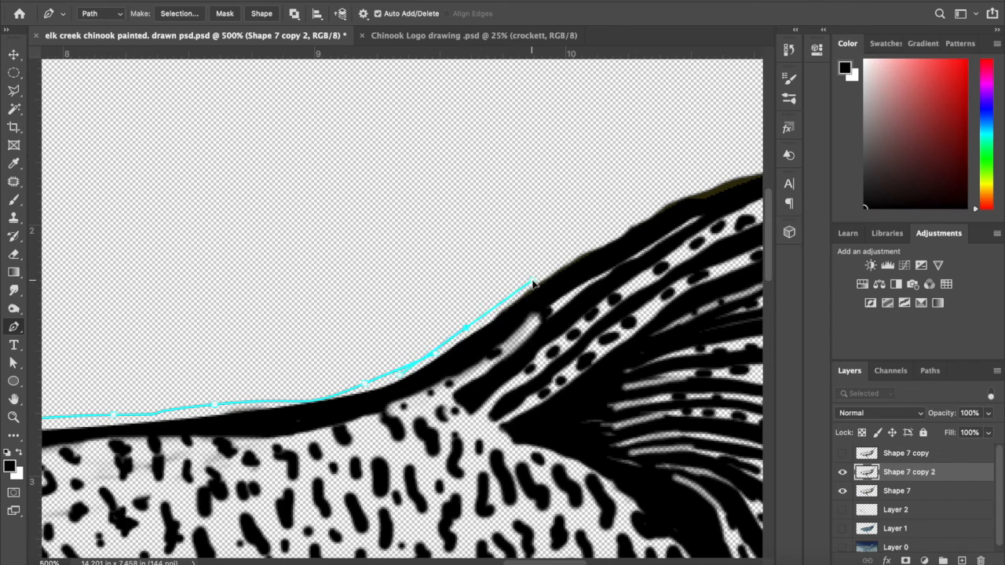
left_click_drag(567, 254, 692, 187)
scroll(690, 188, "right", 5)
scroll(691, 188, "up", 2)
left_click_drag(470, 248, 635, 216)
scroll(635, 217, "left", 1)
scroll(635, 218, "left", 15)
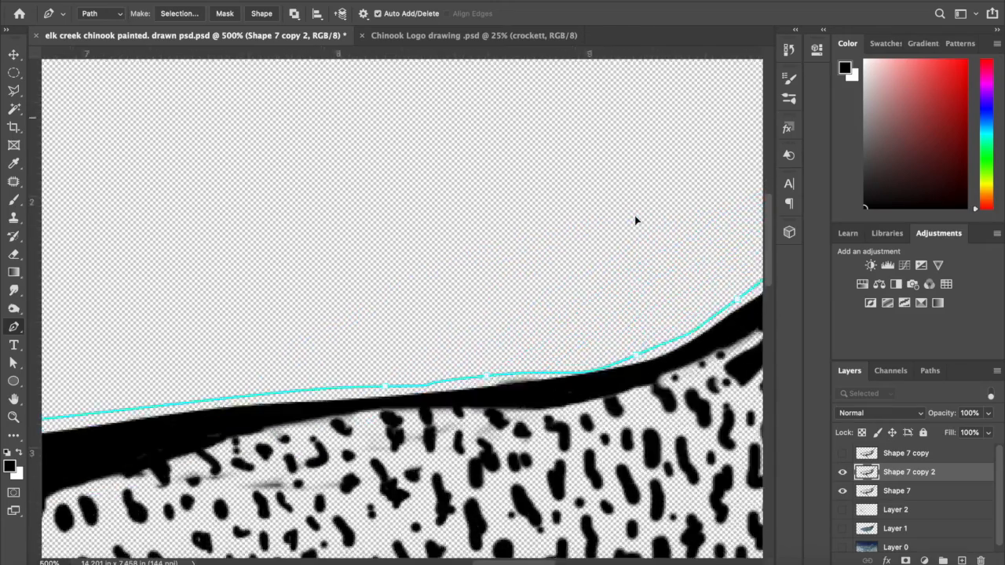
scroll(677, 240, "up", 1)
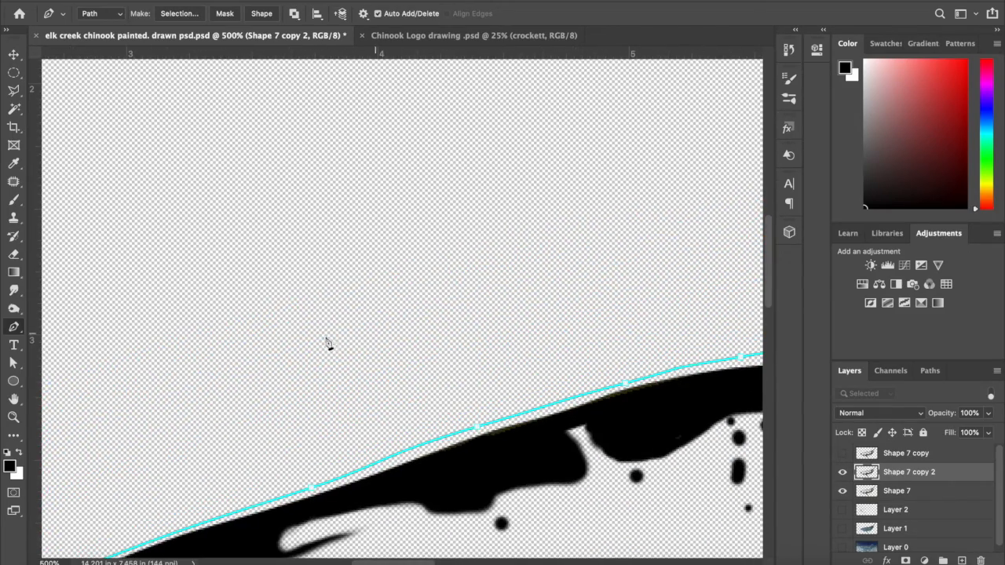
key("super+0")
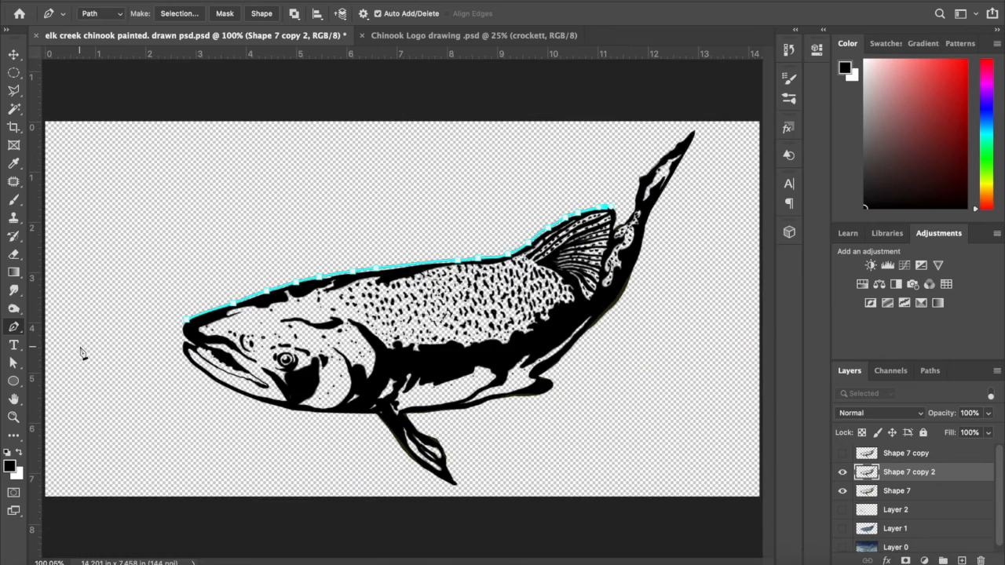
- Save the work path along the fish's back under the name "text"
left_click(13, 345)
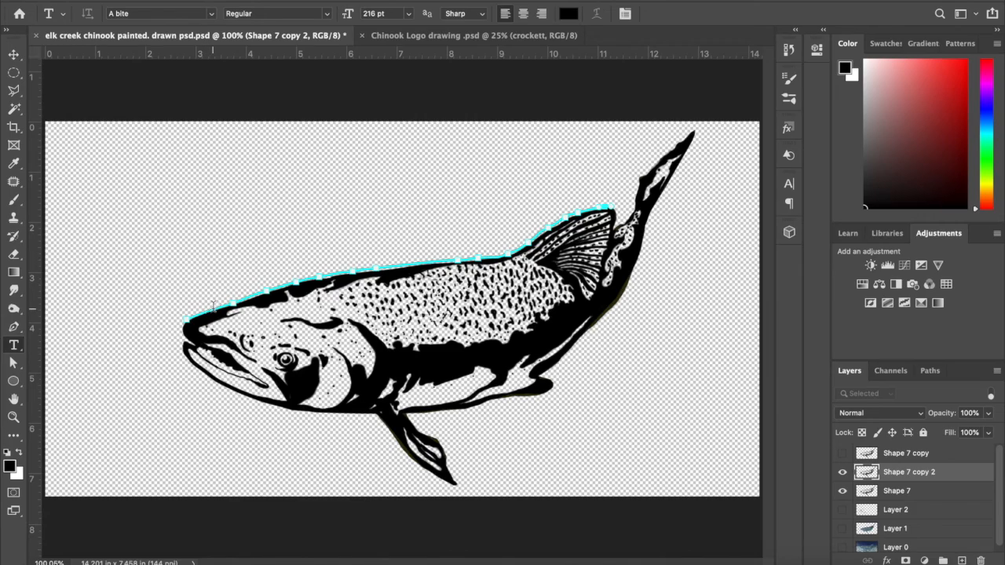
key("super+equal")
key("super+equal")
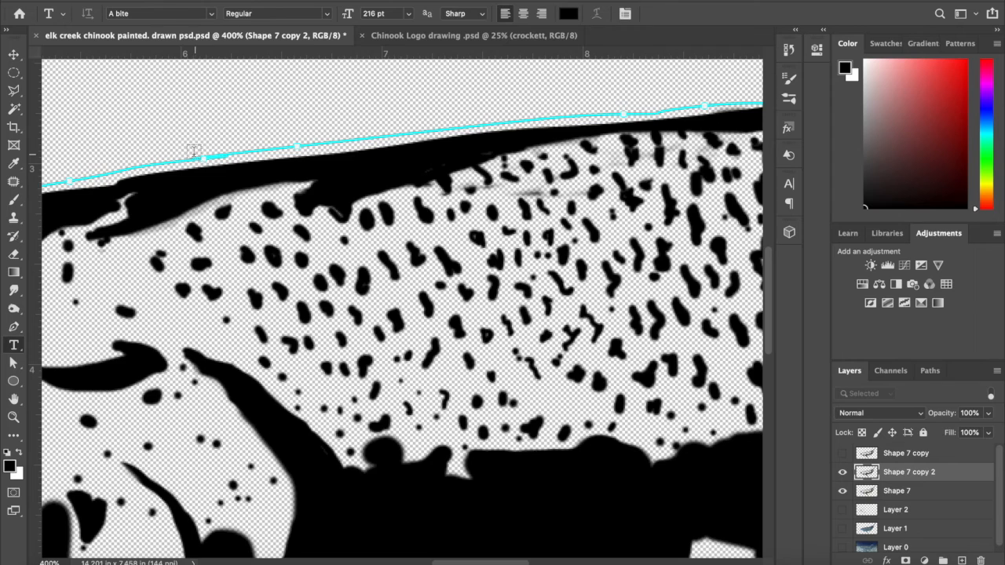
scroll(194, 151, "left", 8)
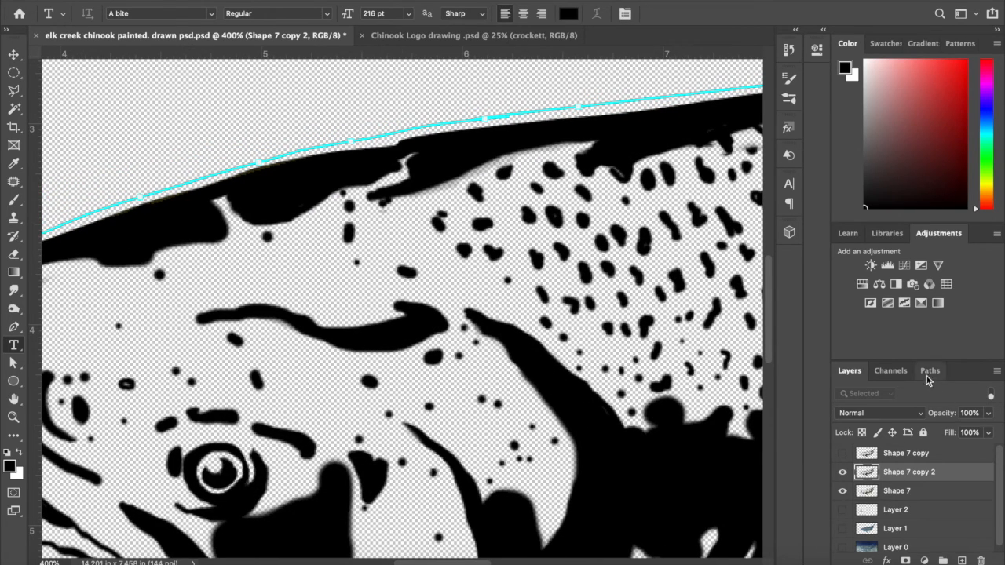
left_click(927, 375)
double_click(875, 471)
type("text")
left_click(589, 267)
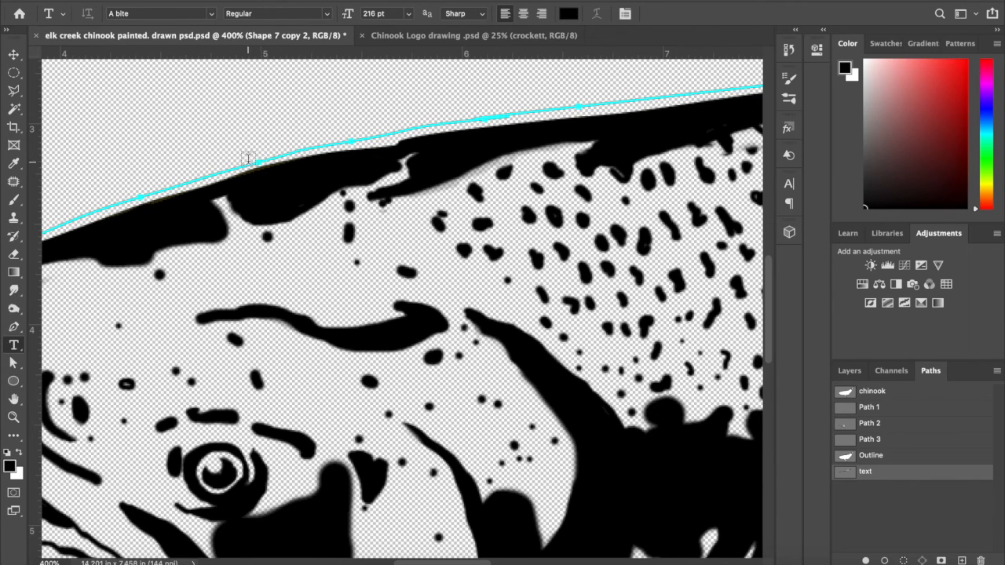
- Enter a first name as 216 pt type on the back path, starting at the snout end
scroll(217, 173, "left", 10)
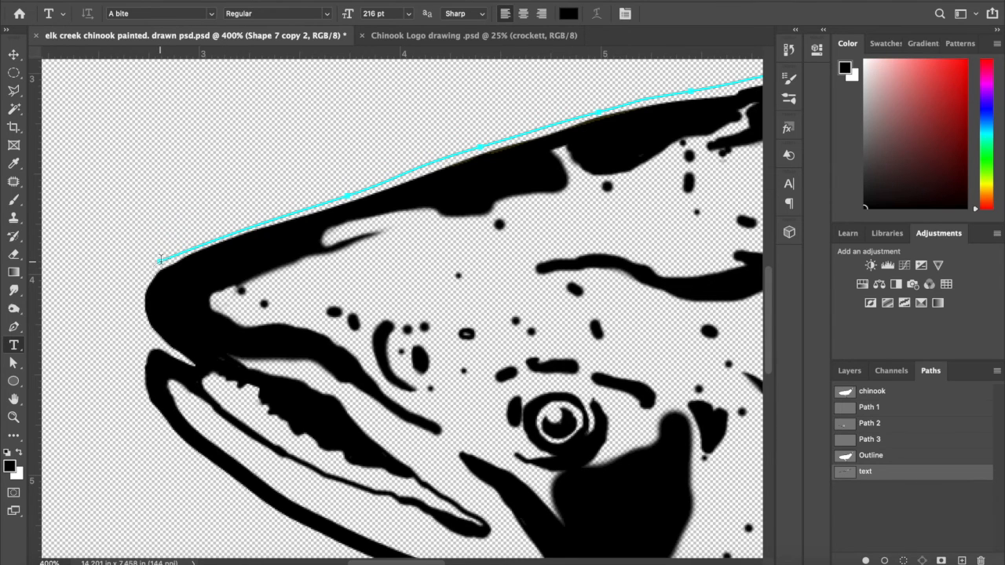
left_click(161, 260)
scroll(160, 259, "up", 5)
scroll(160, 260, "right", 4)
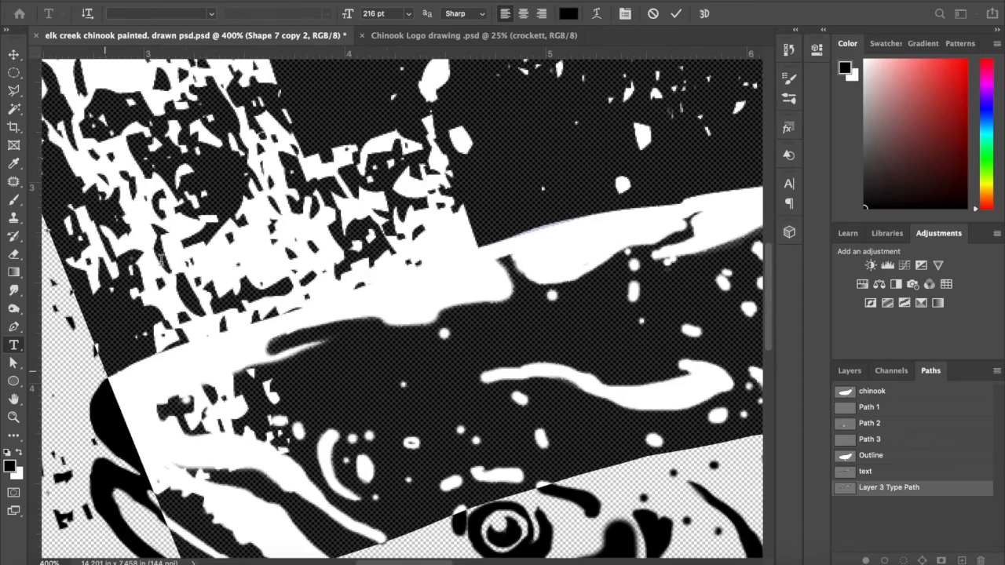
scroll(160, 260, "down", 10)
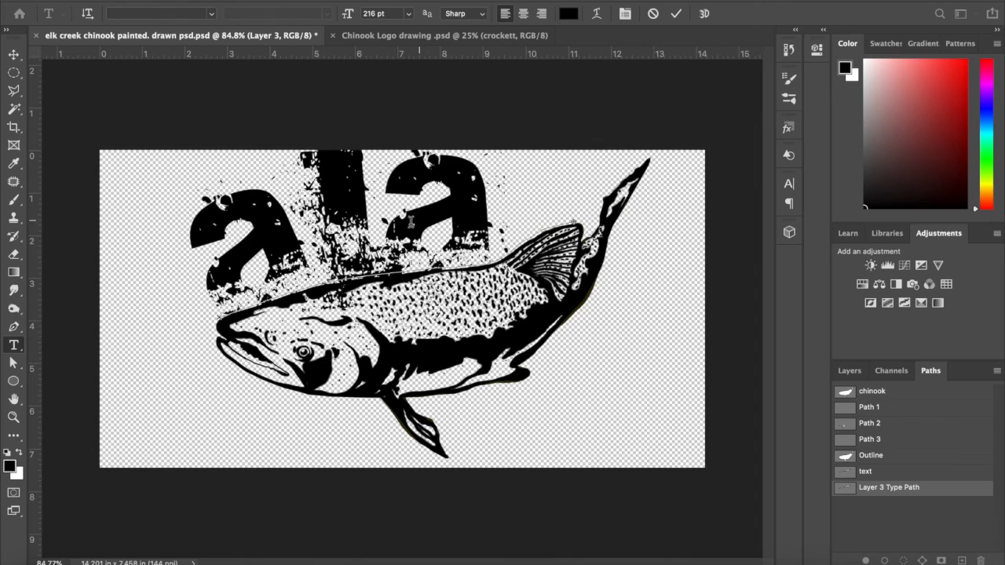
- Reduce the first three letters of the path text to 160 pt
left_click_drag(349, 16, 330, 19)
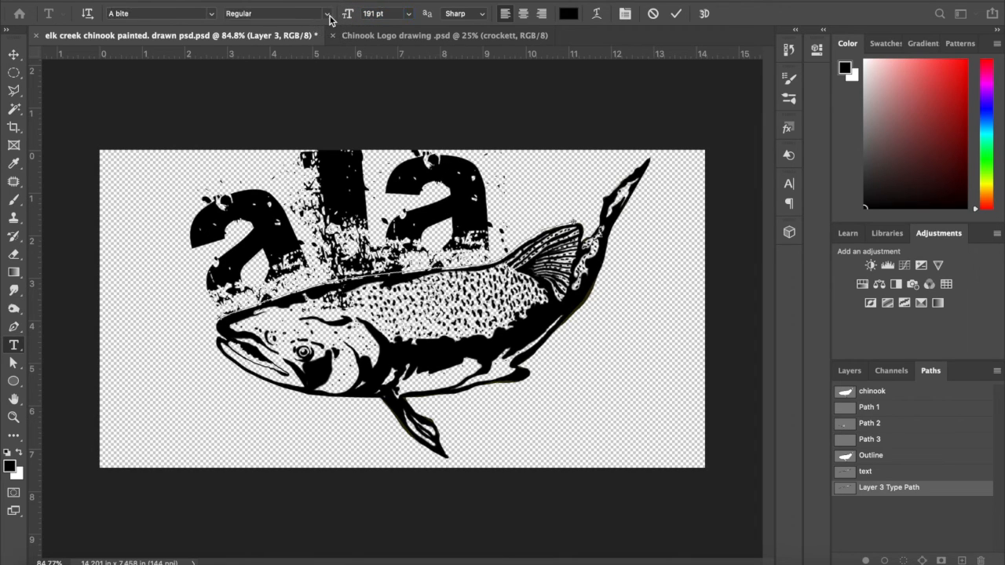
left_click(304, 183)
left_click(209, 264)
left_click_drag(209, 263, 511, 197)
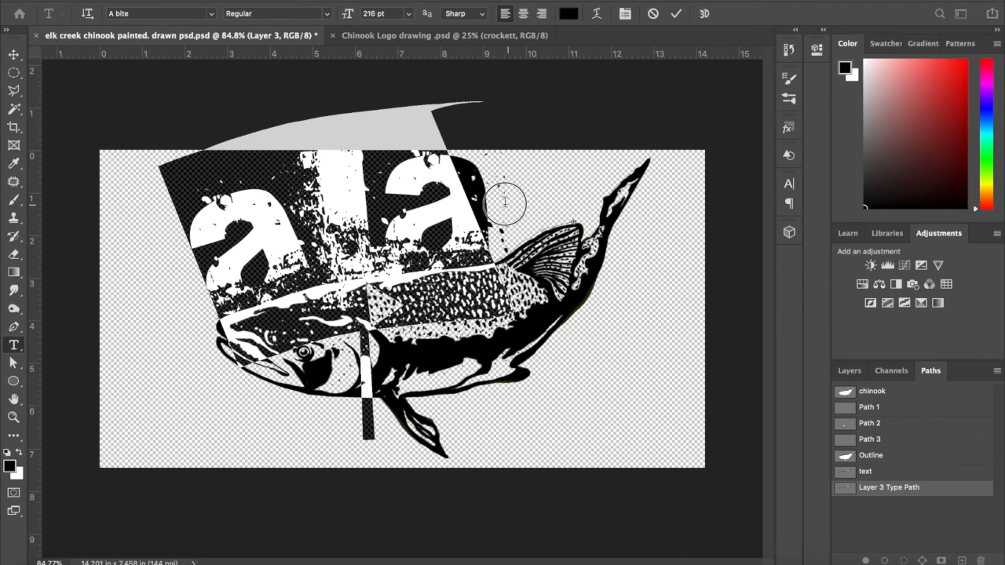
left_click_drag(349, 18, 310, 24)
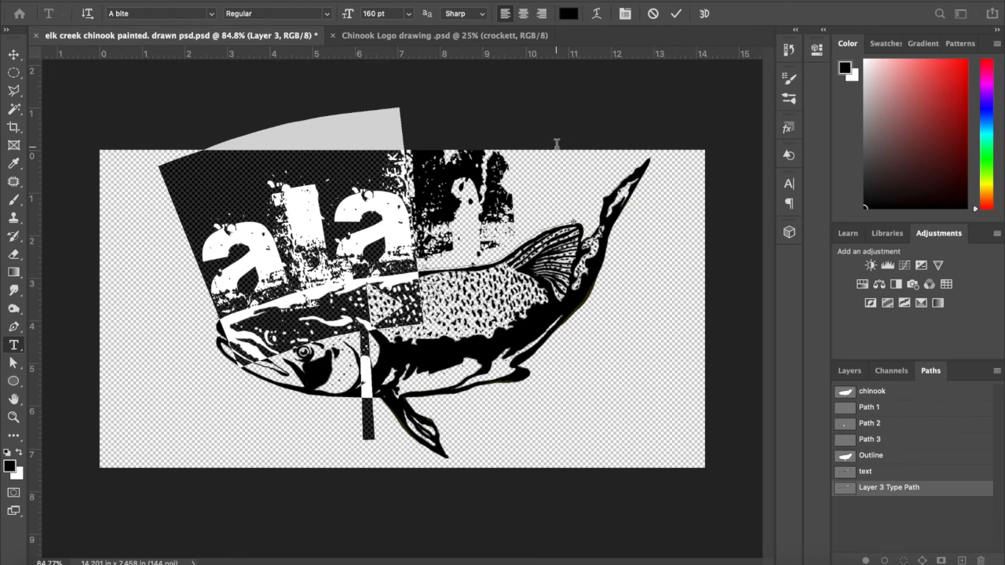
- Set the remaining letters of the path text to 139 pt and commit the text
left_click(517, 199)
left_click_drag(506, 199, 443, 201)
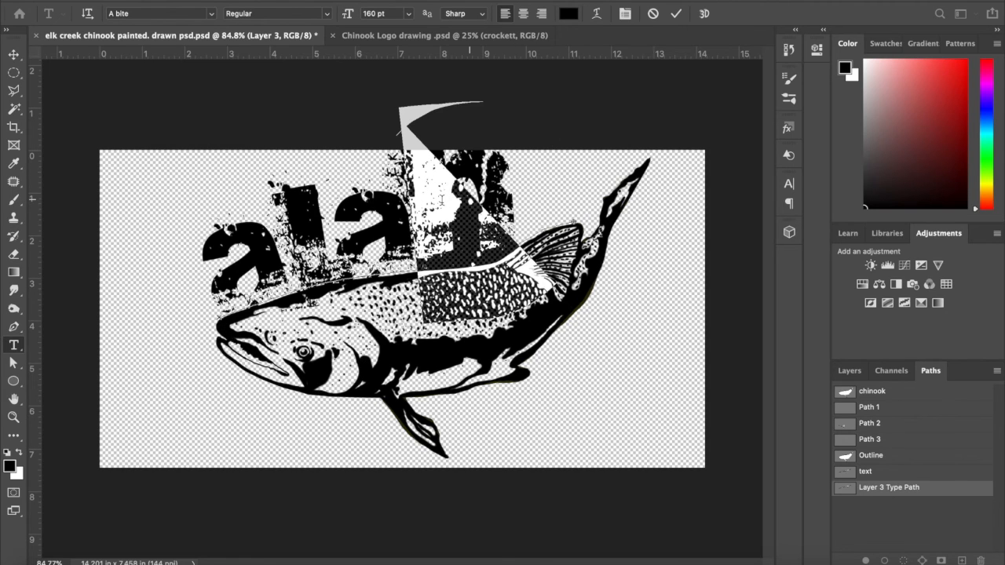
left_click_drag(350, 14, 292, 39)
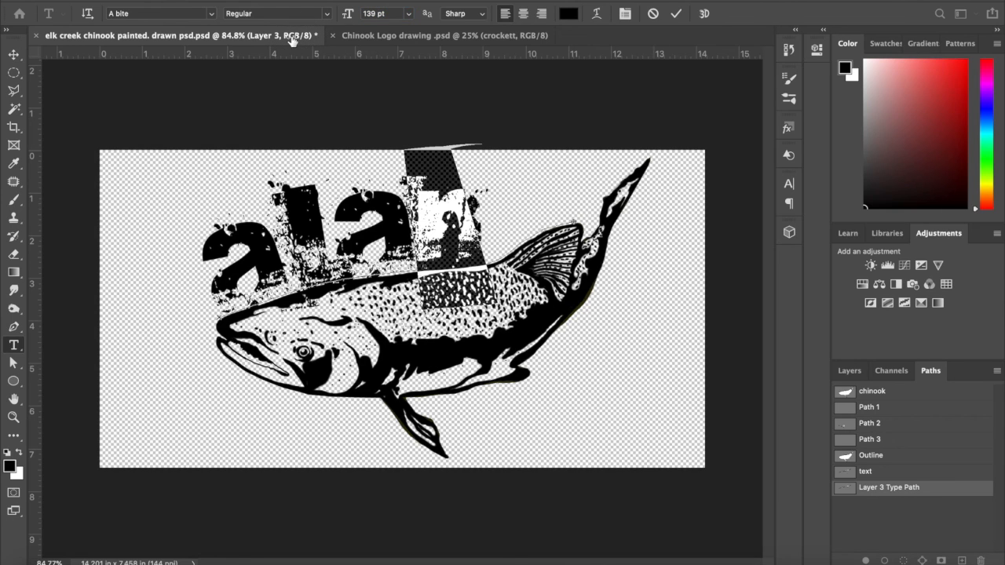
left_click(675, 13)
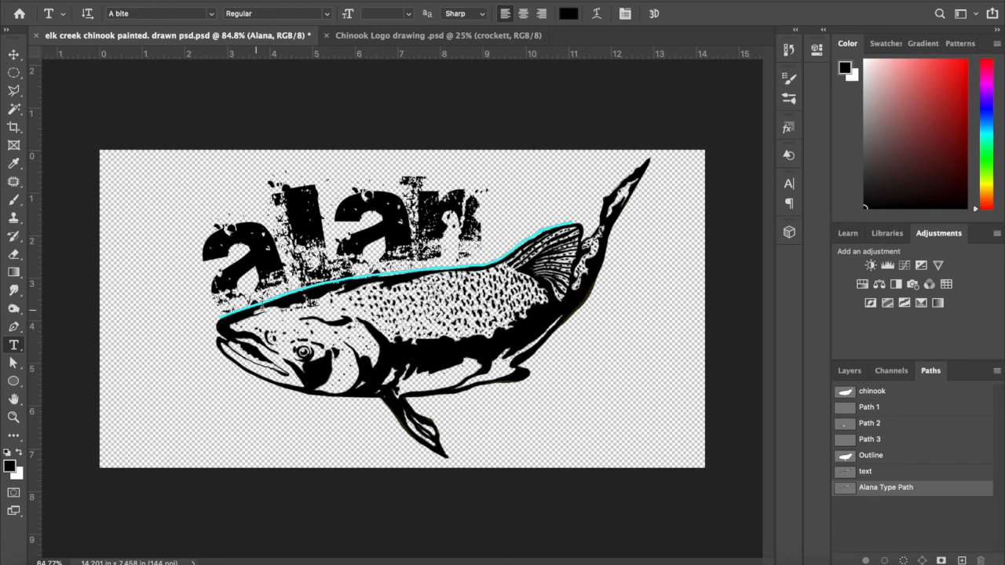
- Compare the saved Outline, type and chinook paths over the drawing, and return to the layer list
left_click(890, 459)
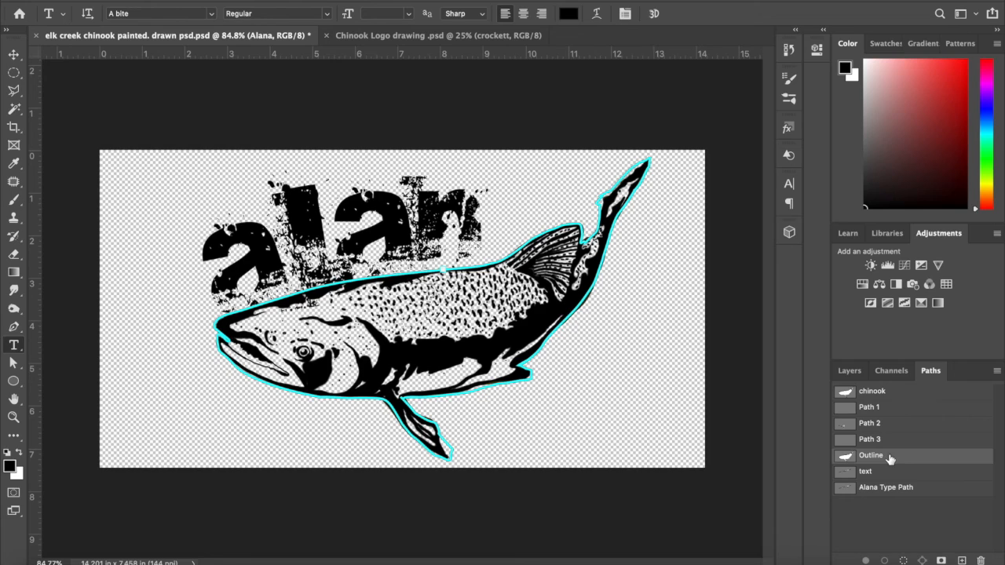
left_click(891, 407)
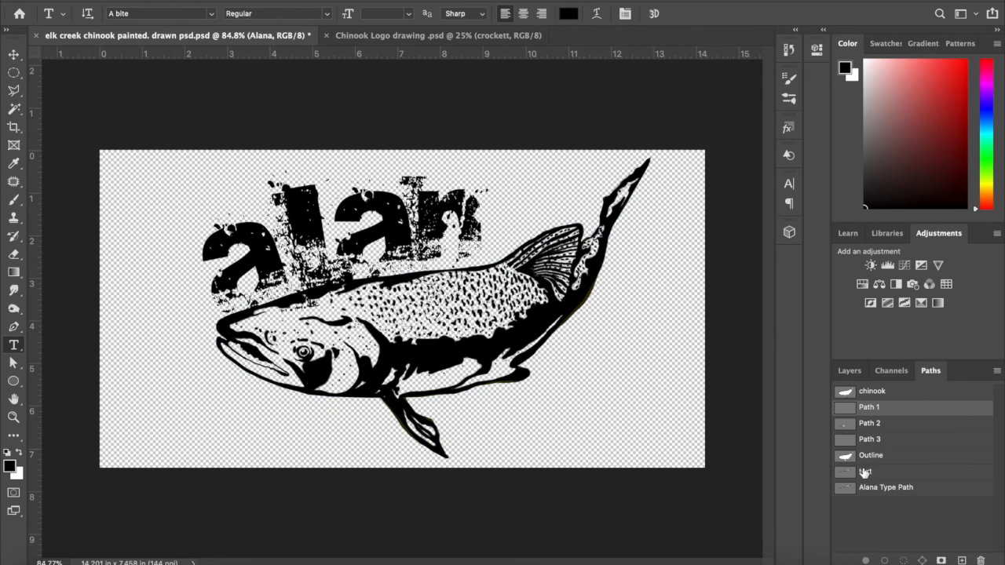
left_click(930, 487)
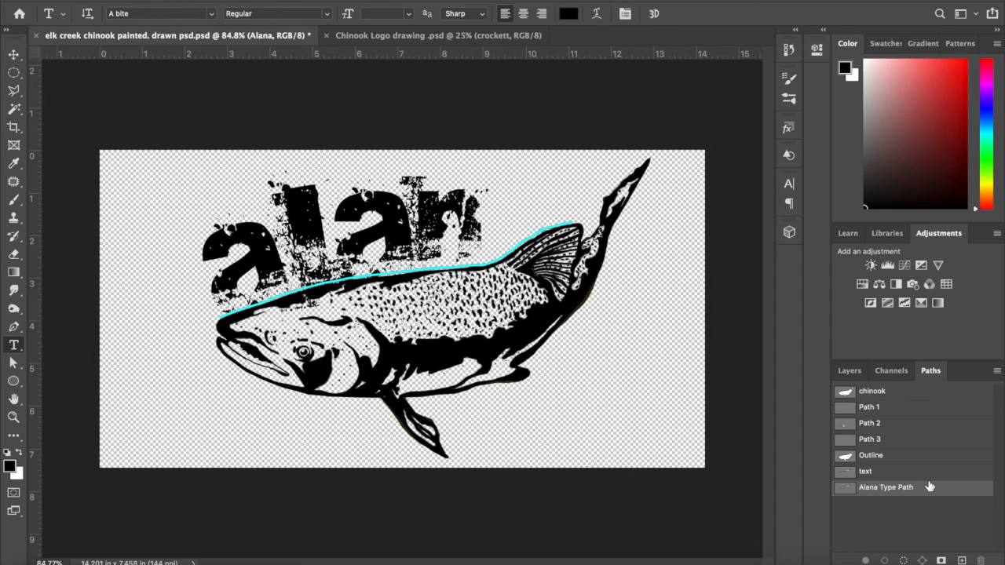
left_click(910, 402)
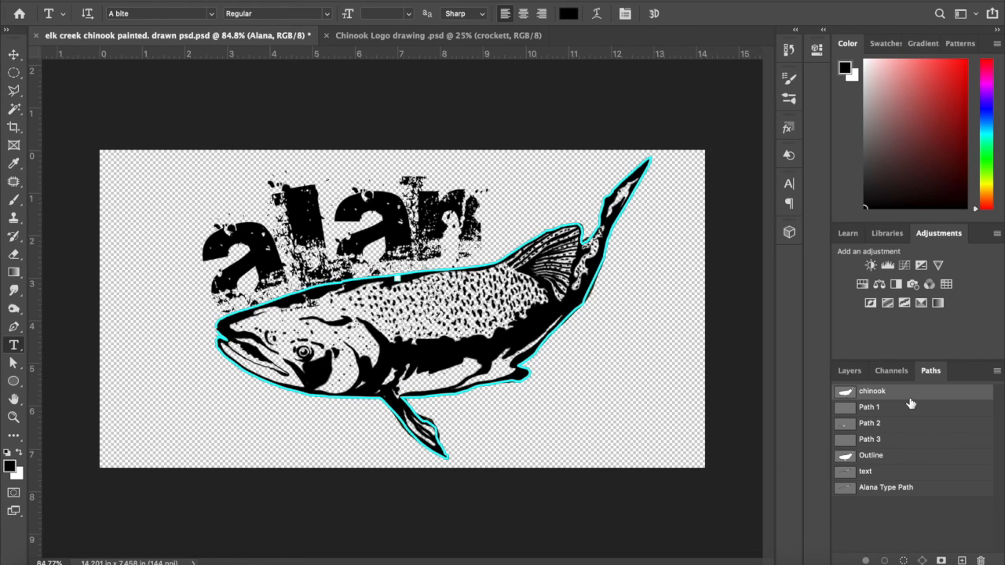
left_click(907, 413)
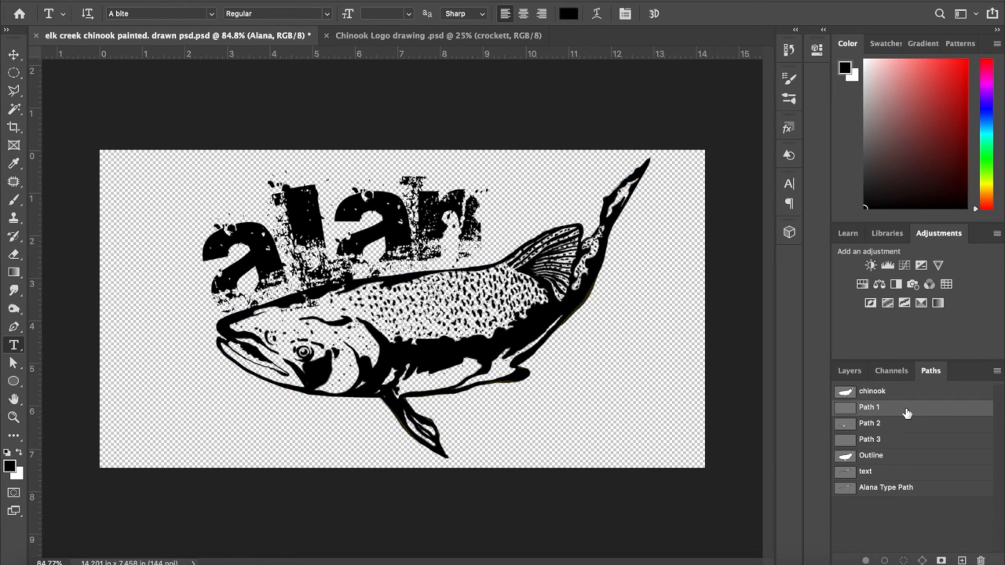
left_click(845, 374)
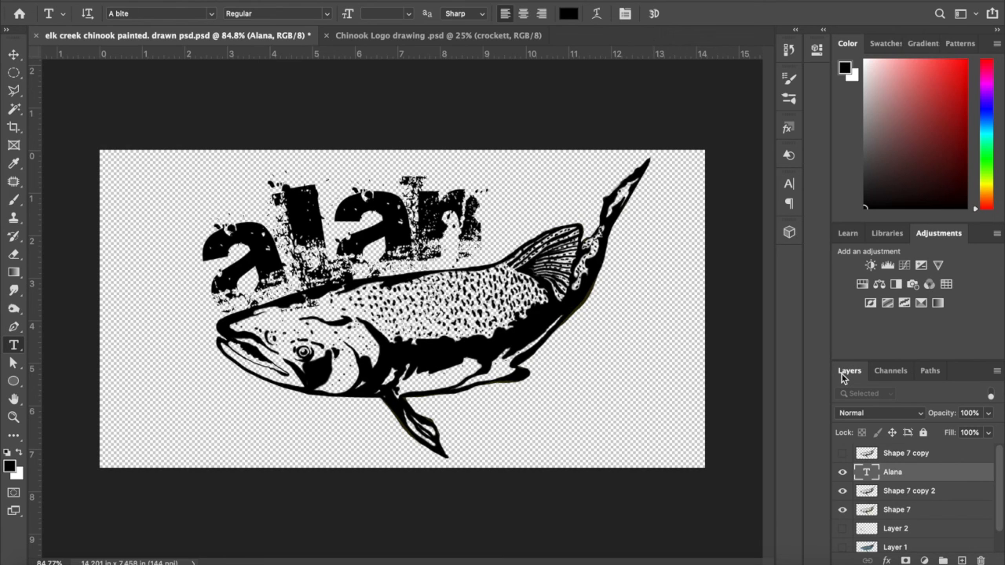